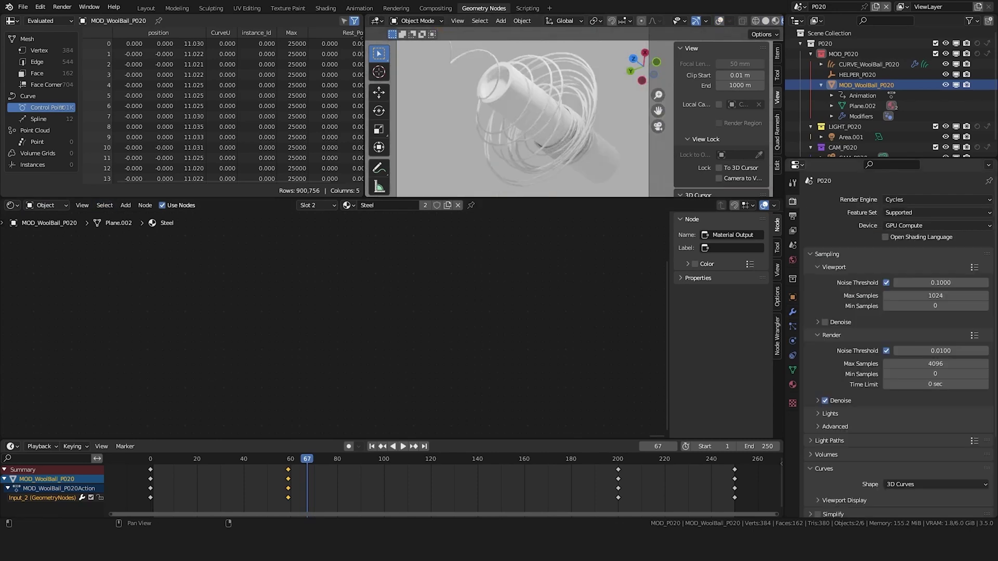
# - Hide the CURVE_WoolBall_P020 object in the viewport and select the MOD_WoolBall_P020 cylinder
pyautogui.click(977, 64)
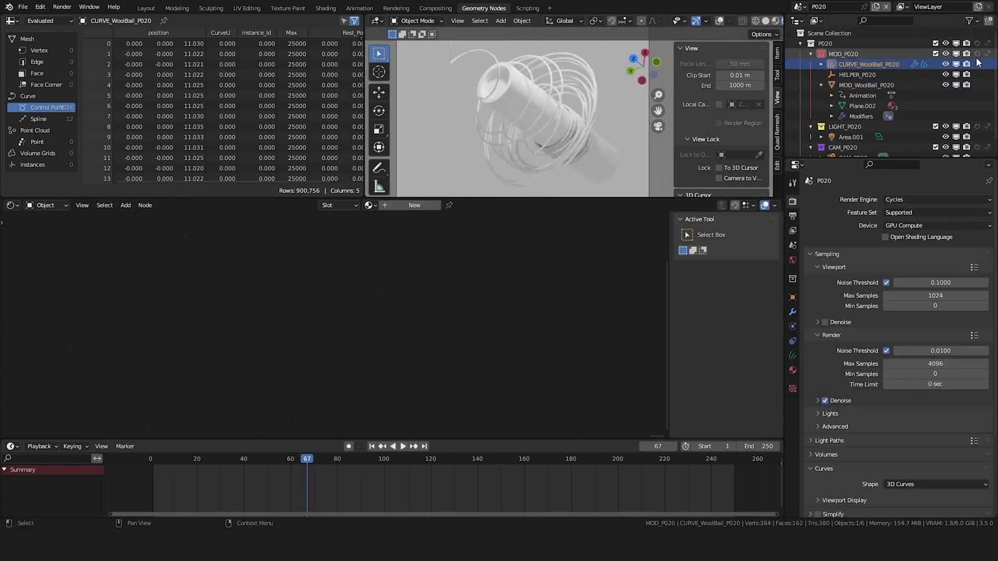
pyautogui.click(946, 64)
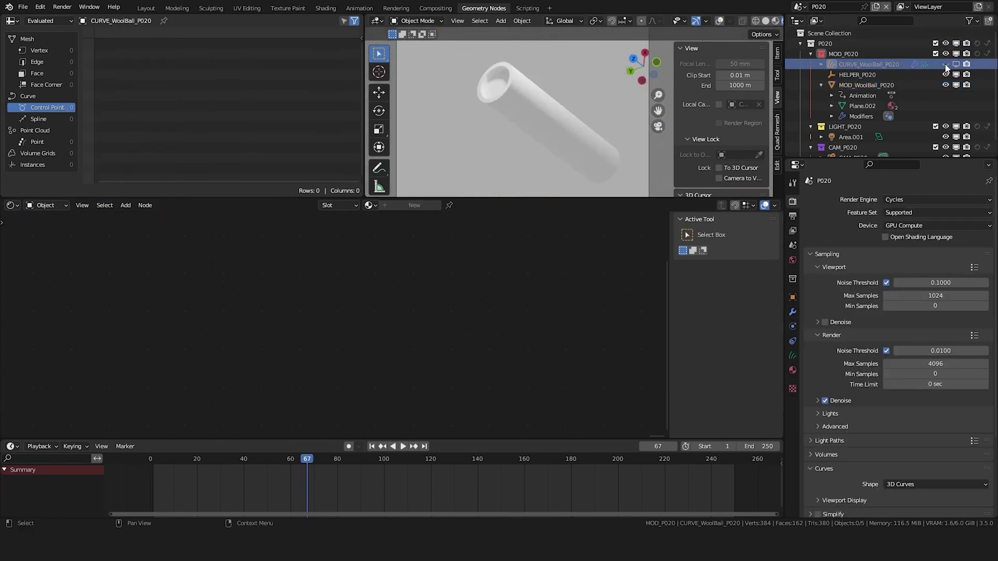
pyautogui.click(534, 103)
# - Add a Texture Coordinate node to the Steel material, placed to the left of the Principled BSDF
pyautogui.moveTo(201, 305); pyautogui.dragTo(427, 321, button='middle')
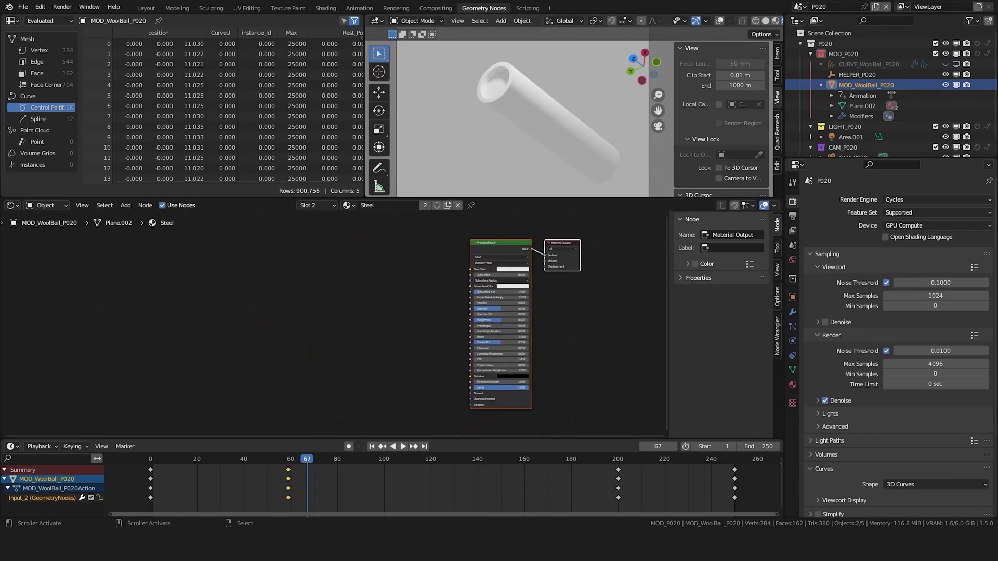
pyautogui.moveTo(253, 296); pyautogui.dragTo(299, 308, button='middle')
pyautogui.hotkey('shift', 'a')
pyautogui.click(308, 297)
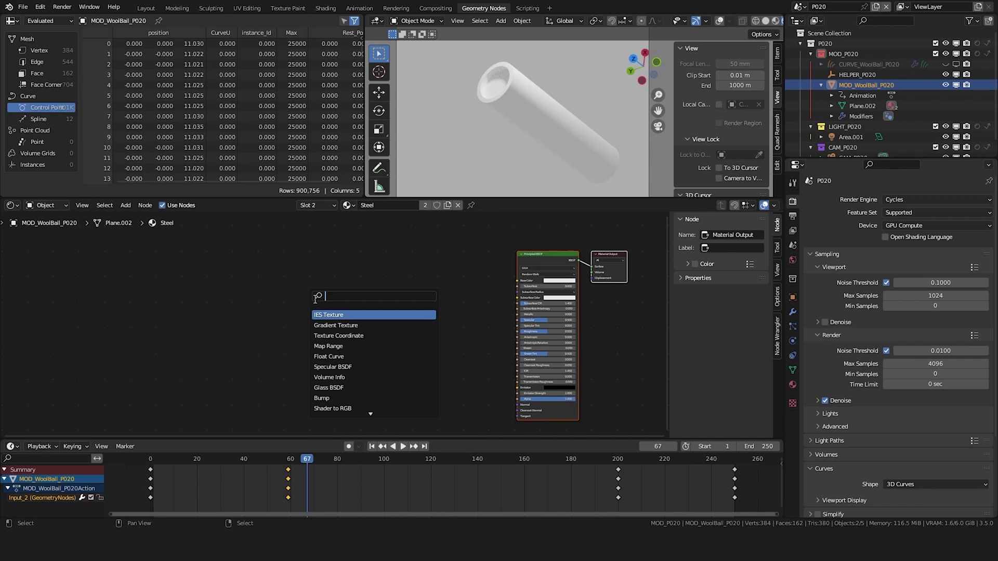
pyautogui.write('coo')
pyautogui.press('Return')
pyautogui.click(224, 268)
# - Cycle the preview through the Texture Coordinate node's outputs, ending on the Normal output
pyautogui.keyDown('ctrl'); pyautogui.keyDown('shift'); pyautogui.click(239, 271); pyautogui.keyUp('shift'); pyautogui.keyUp('ctrl')
pyautogui.scroll(5, 325, 289)
pyautogui.moveTo(241, 288)
pyautogui.mouseDown(button='middle')
pyautogui.moveTo(325, 289)
pyautogui.moveTo(238, 278)
pyautogui.mouseUp(button='middle')
pyautogui.keyDown('ctrl'); pyautogui.keyDown('shift'); pyautogui.click(244, 275); pyautogui.keyUp('shift'); pyautogui.keyUp('ctrl')
pyautogui.keyDown('ctrl'); pyautogui.keyDown('shift'); pyautogui.click(243, 275); pyautogui.keyUp('shift'); pyautogui.keyUp('ctrl')
pyautogui.keyDown('ctrl'); pyautogui.keyDown('shift'); pyautogui.click(243, 275); pyautogui.keyUp('shift'); pyautogui.keyUp('ctrl')
pyautogui.keyDown('ctrl'); pyautogui.keyDown('shift'); pyautogui.click(243, 275); pyautogui.keyUp('shift'); pyautogui.keyUp('ctrl')
pyautogui.keyDown('ctrl'); pyautogui.keyDown('shift'); pyautogui.click(243, 275); pyautogui.keyUp('shift'); pyautogui.keyUp('ctrl')
# - Insert a Separate XYZ node after the Normal output and preview its Z output on the cylinder
pyautogui.moveTo(328, 259); pyautogui.dragTo(330, 283, button='middle')
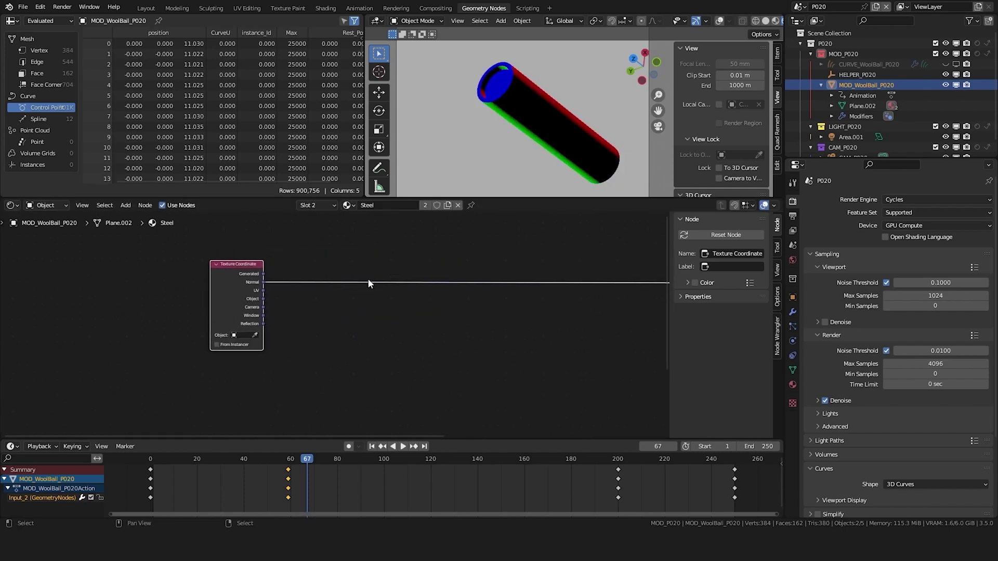
pyautogui.hotkey('shift', 'a')
pyautogui.write('separ')
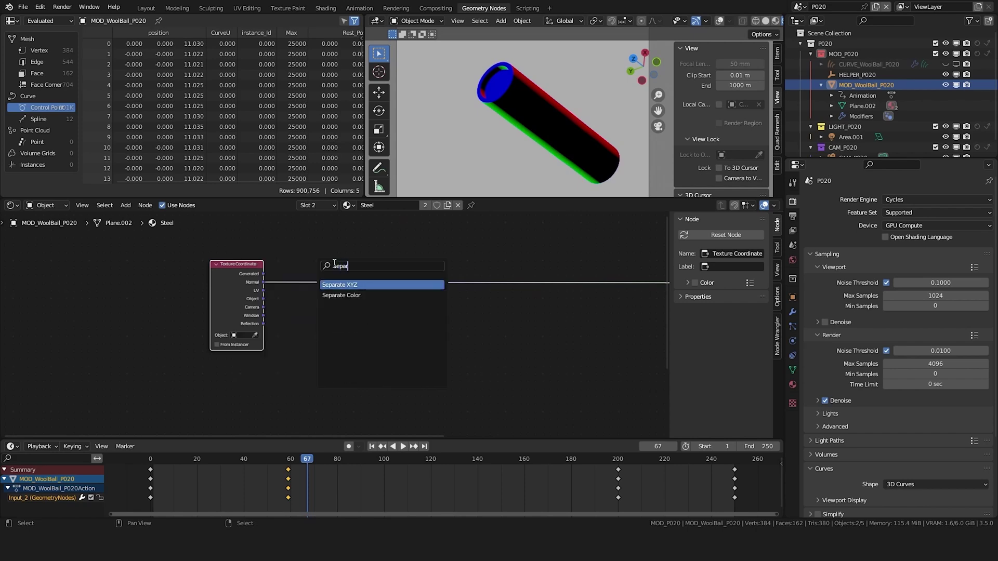
pyautogui.press('Return')
pyautogui.click(422, 262)
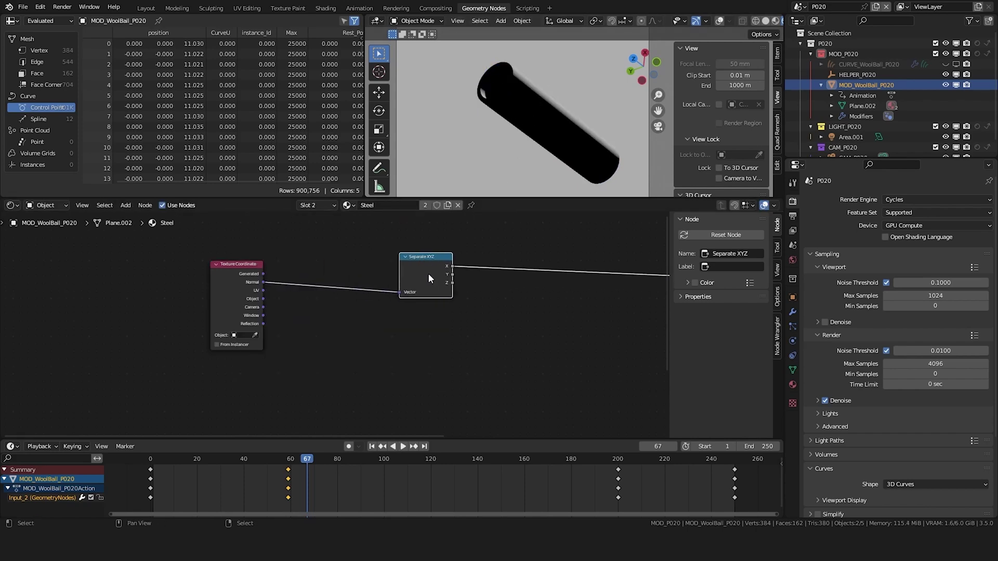
pyautogui.moveTo(436, 276); pyautogui.dragTo(429, 267)
pyautogui.moveTo(435, 303); pyautogui.dragTo(267, 347, button='middle')
pyautogui.scroll(5, 252, 314)
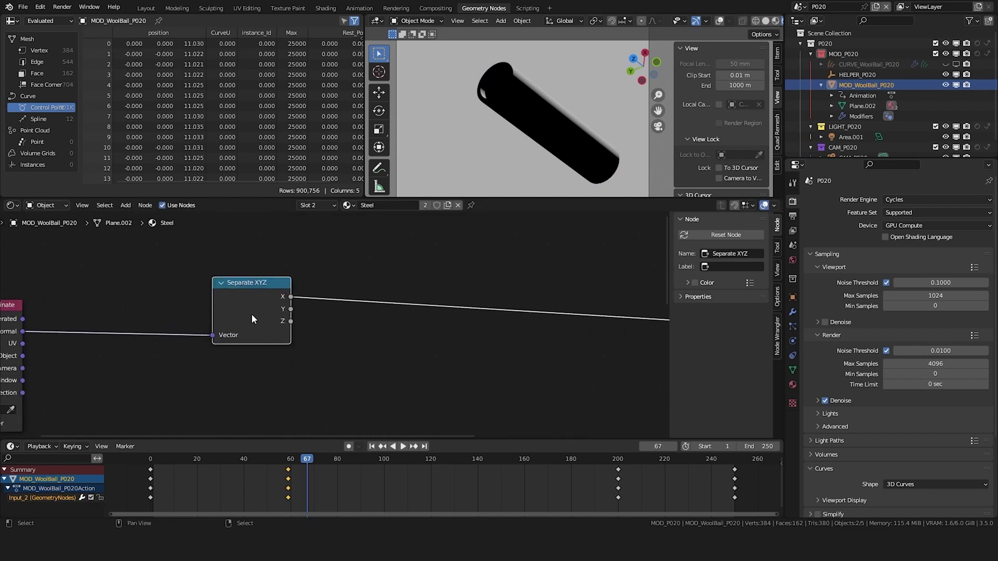
pyautogui.keyDown('ctrl'); pyautogui.keyDown('shift'); pyautogui.click(260, 312); pyautogui.keyUp('shift'); pyautogui.keyUp('ctrl')
# - Insert a Math node after the Separate XYZ node's Z output, set to Compare with a value of 0
pyautogui.hotkey('shift', 'a')
pyautogui.click(445, 273)
pyautogui.write('add')
pyautogui.press('Return')
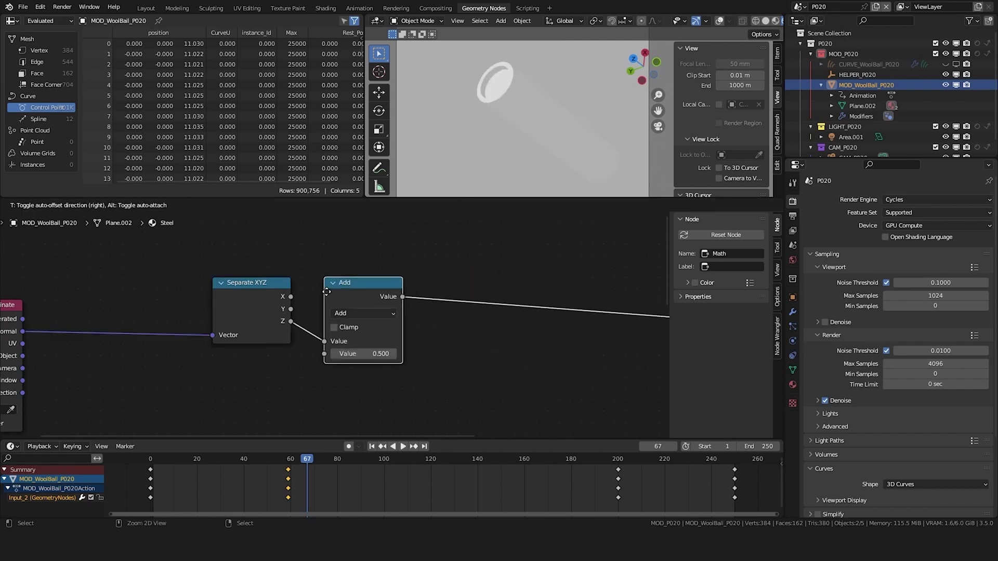
pyautogui.click(323, 289)
pyautogui.click(348, 311)
pyautogui.click(445, 406)
pyautogui.click(368, 355)
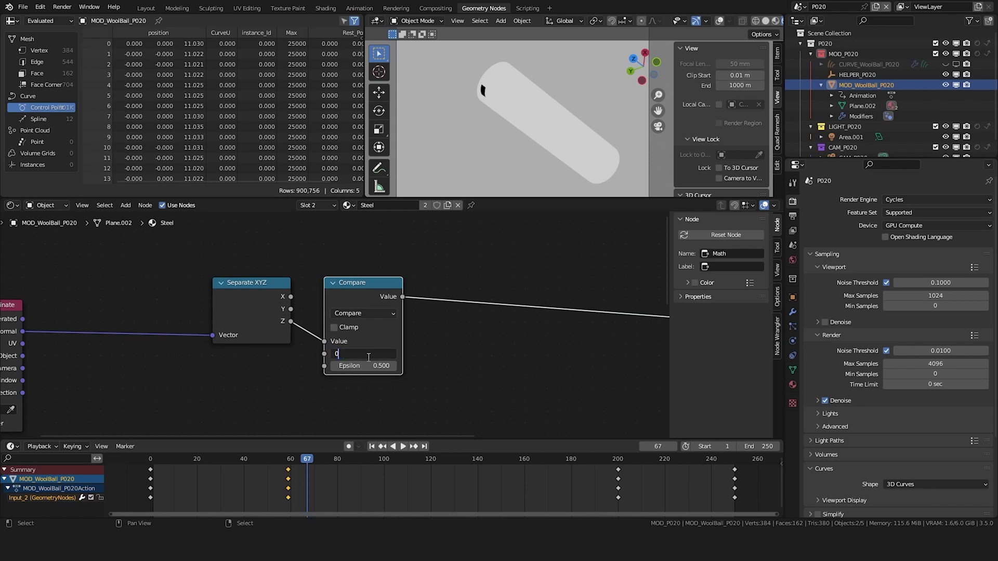
pyautogui.press('Return')
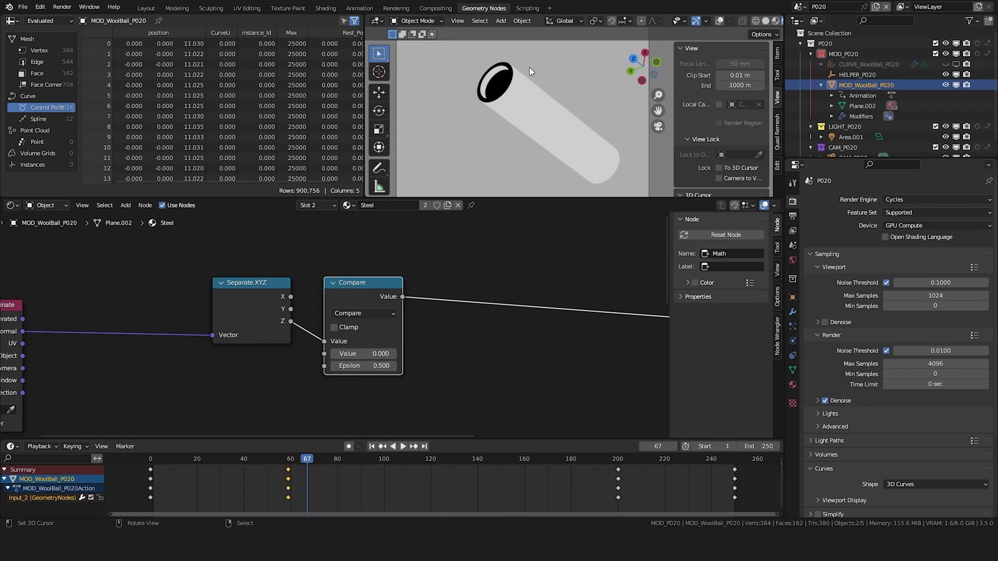
# - Add a Vector Math node set to Multiply, fed by the Texture Coordinate node's Object output
pyautogui.scroll(-2, 370, 266)
pyautogui.moveTo(248, 321); pyautogui.dragTo(346, 271, button='middle')
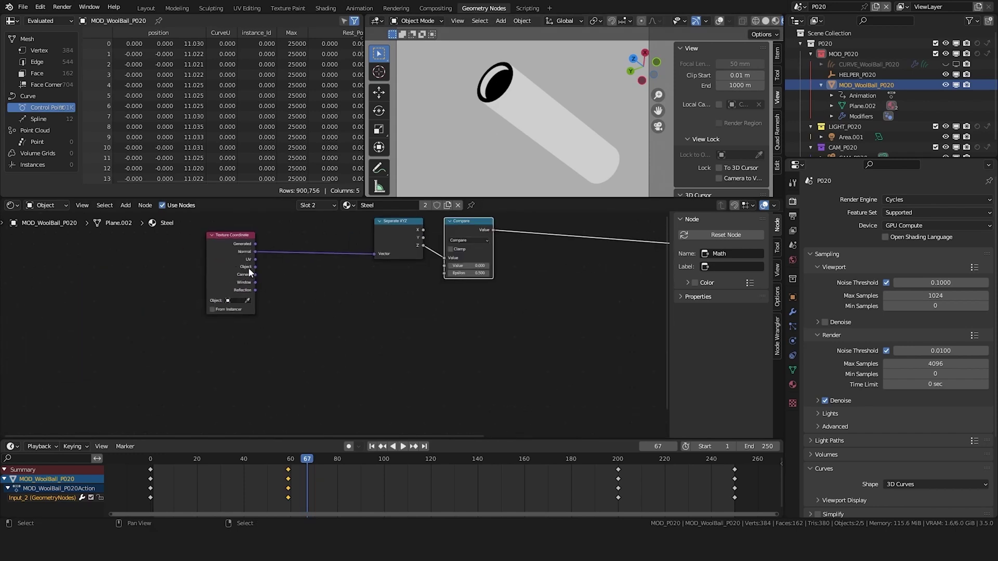
pyautogui.moveTo(383, 301); pyautogui.dragTo(349, 323, button='middle')
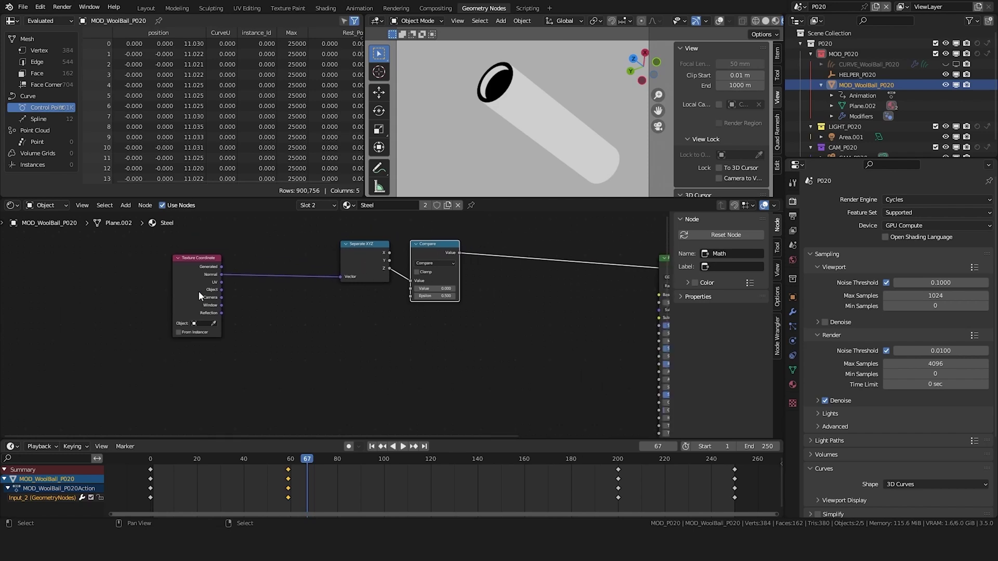
pyautogui.hotkey('shift', 'a')
pyautogui.click(326, 275)
pyautogui.write('e')
pyautogui.press('BackSpace')
pyautogui.write('ve')
pyautogui.click(292, 328)
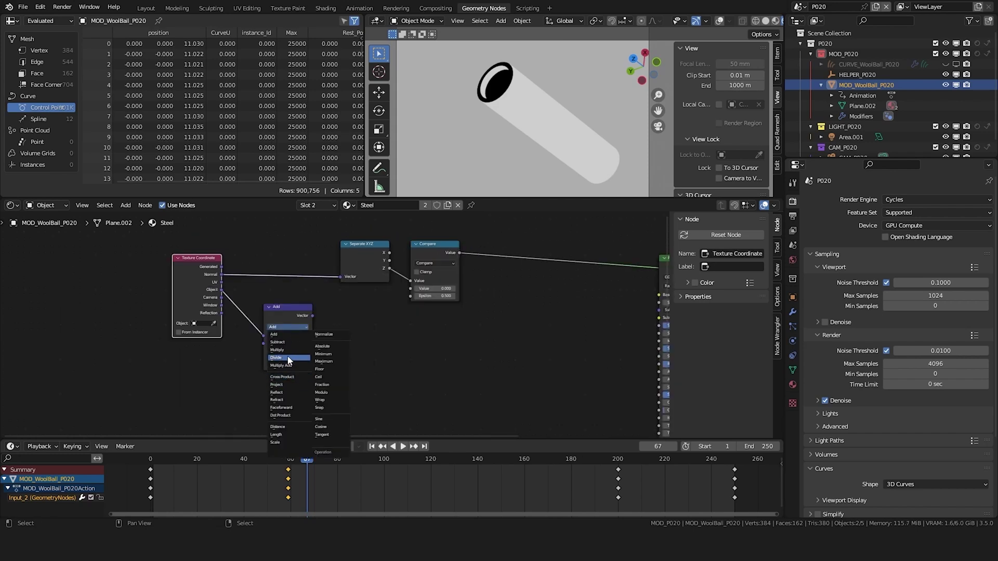
pyautogui.click(277, 350)
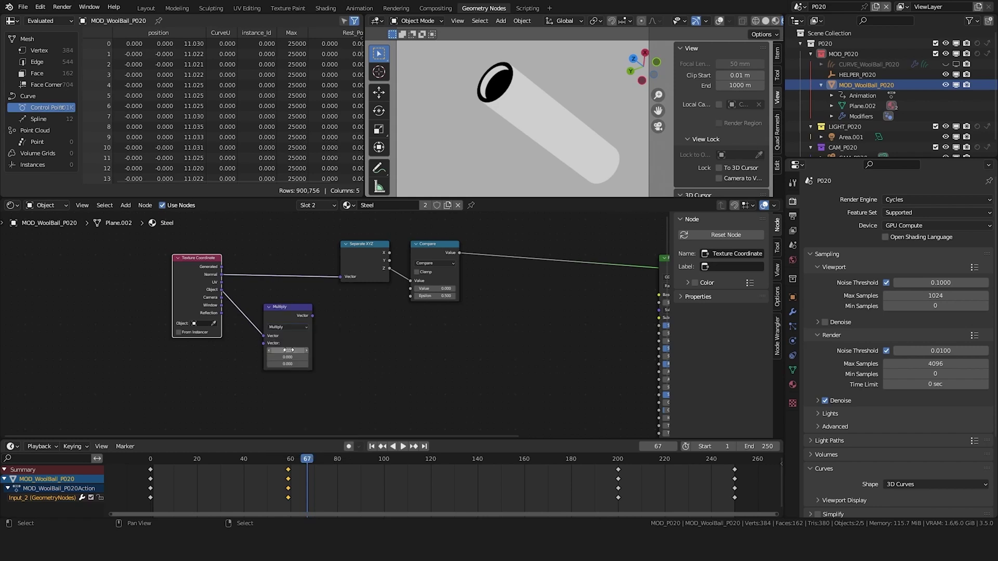
# - Insert a Noise Texture node on the link after the Compare node
pyautogui.hotkey('shift', 'a')
pyautogui.write('nois')
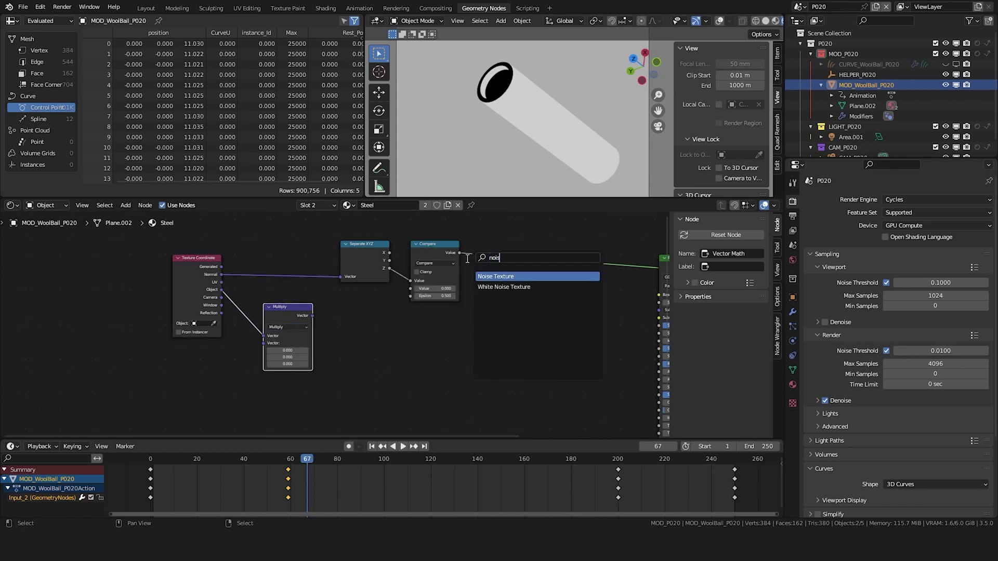
pyautogui.press('Return')
pyautogui.click(529, 256)
# - Insert a Mix node set to Vector between Compare and Noise Texture, with the Compare value driving its Factor
pyautogui.scroll(-2, 468, 250)
pyautogui.hotkey('shift', 'a')
pyautogui.write('mix')
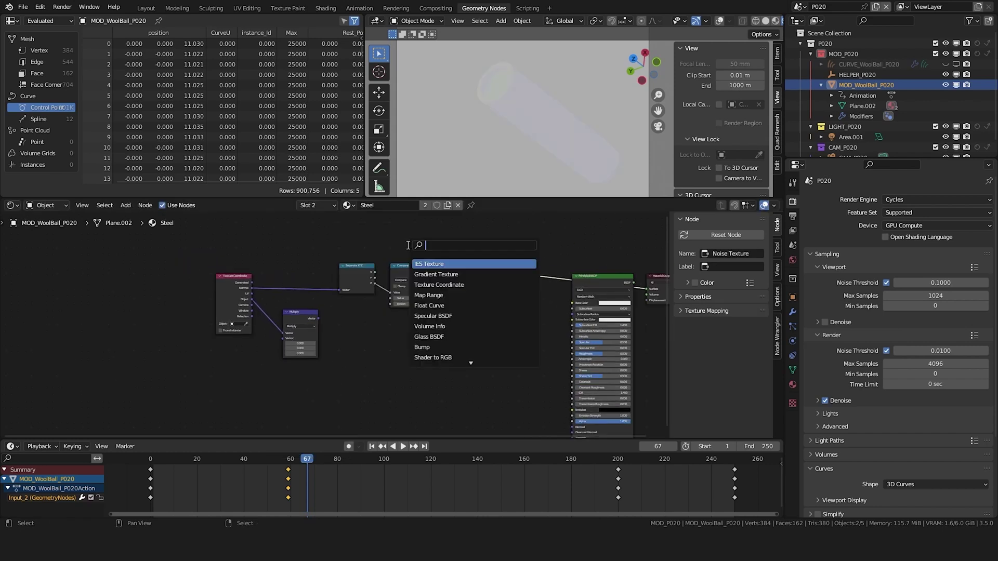
pyautogui.press('Return')
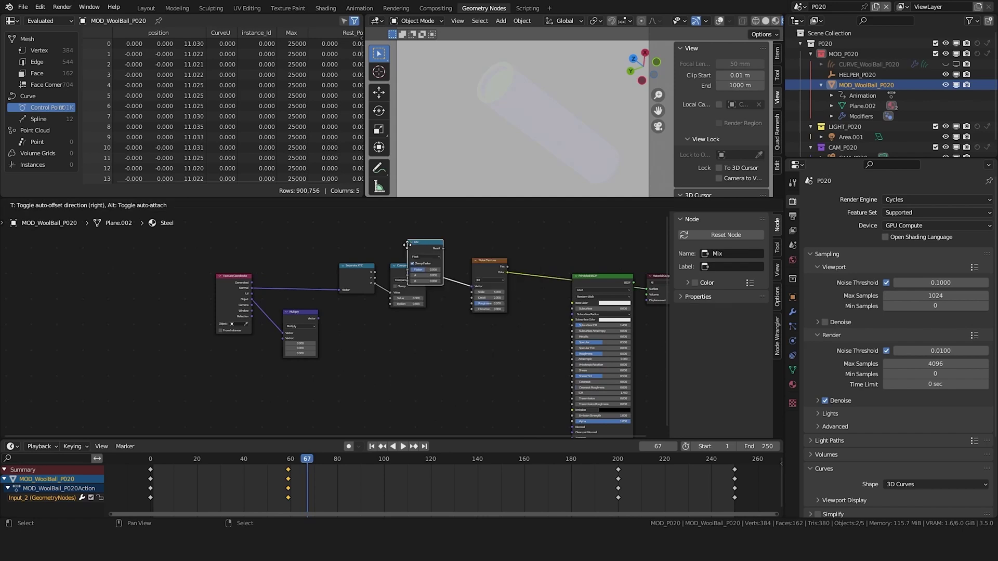
pyautogui.click(443, 363)
pyautogui.scroll(2, 443, 363)
pyautogui.click(503, 385)
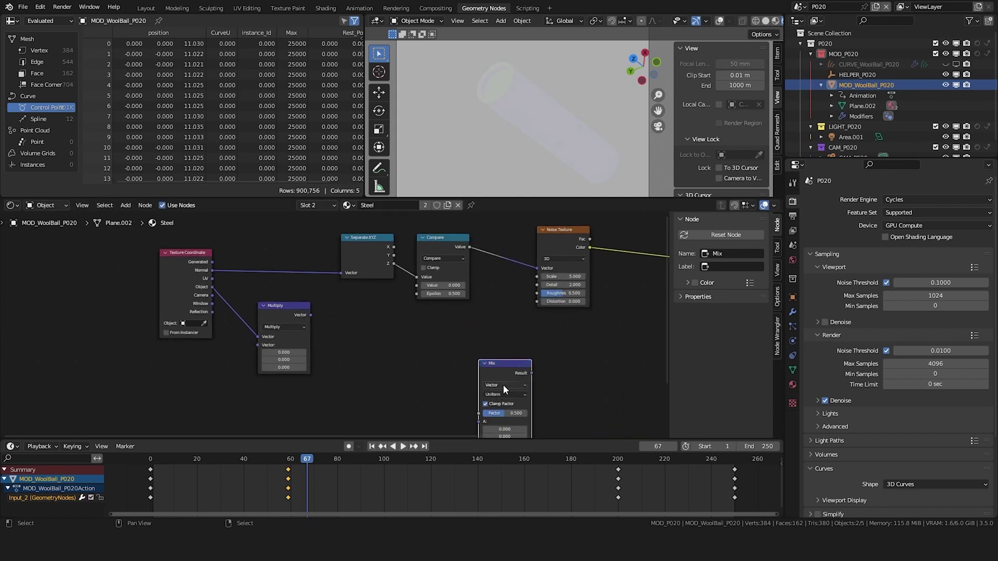
pyautogui.moveTo(516, 370); pyautogui.dragTo(488, 254)
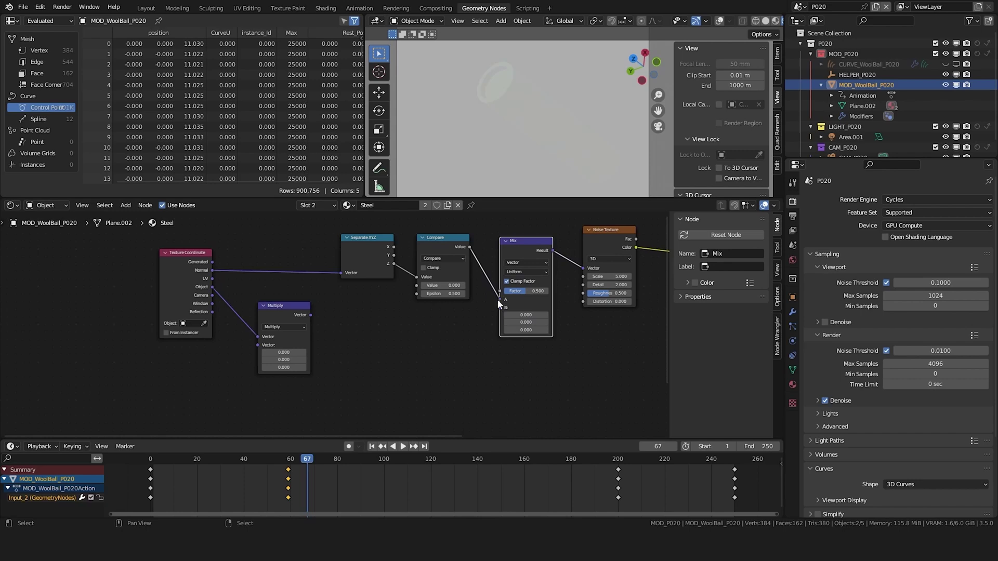
pyautogui.moveTo(499, 300); pyautogui.dragTo(499, 291)
pyautogui.moveTo(534, 237); pyautogui.dragTo(534, 257)
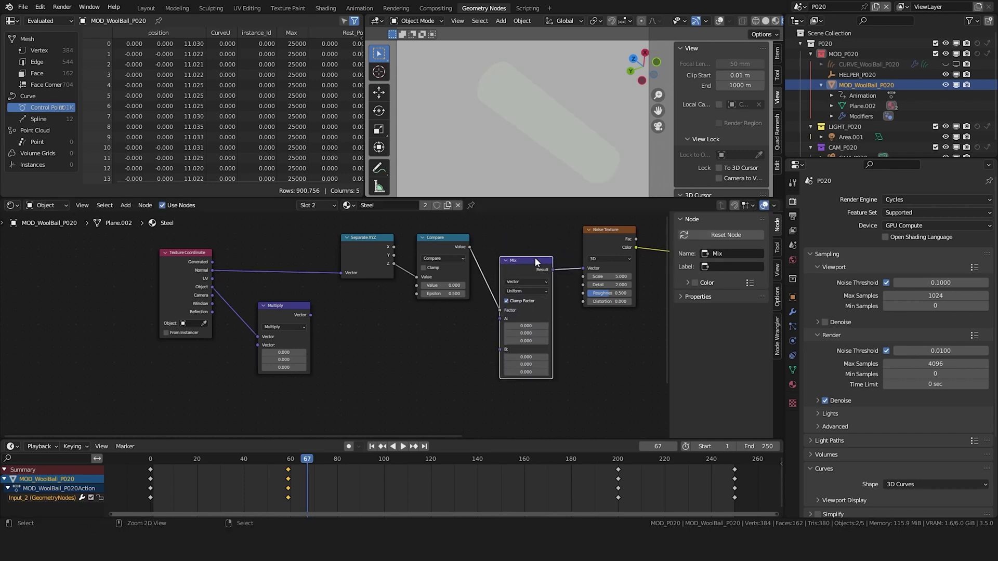
# - Set the Multiply node's vector to 1, 1, 1 and connect its output to the Mix node's B input
pyautogui.click(329, 322)
pyautogui.moveTo(309, 315); pyautogui.dragTo(497, 318)
pyautogui.scroll(-3, 411, 335)
pyautogui.scroll(4, 295, 349)
pyautogui.write('1')
pyautogui.press('Tab')
pyautogui.write('1')
pyautogui.press('Return')
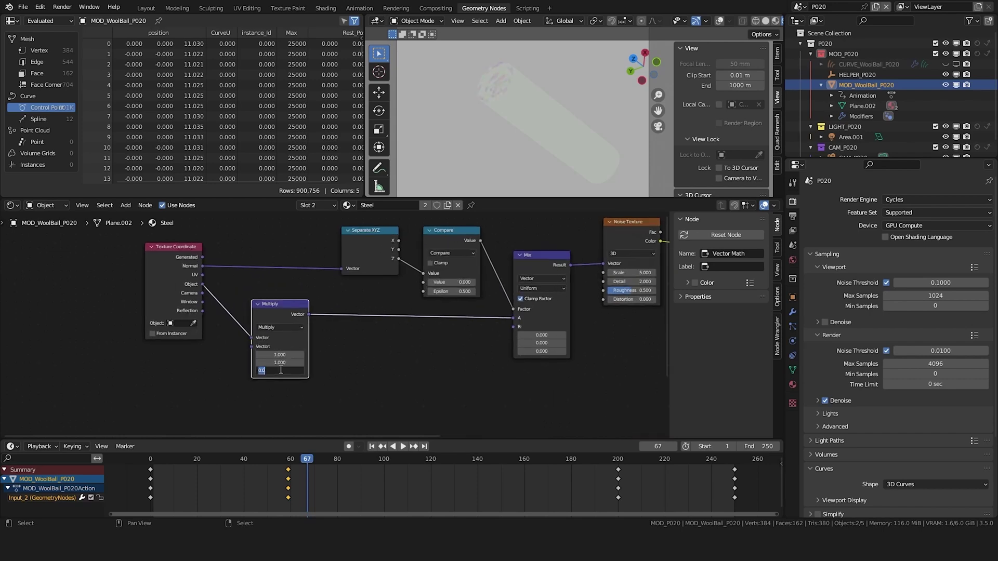
pyautogui.moveTo(516, 318); pyautogui.dragTo(513, 349)
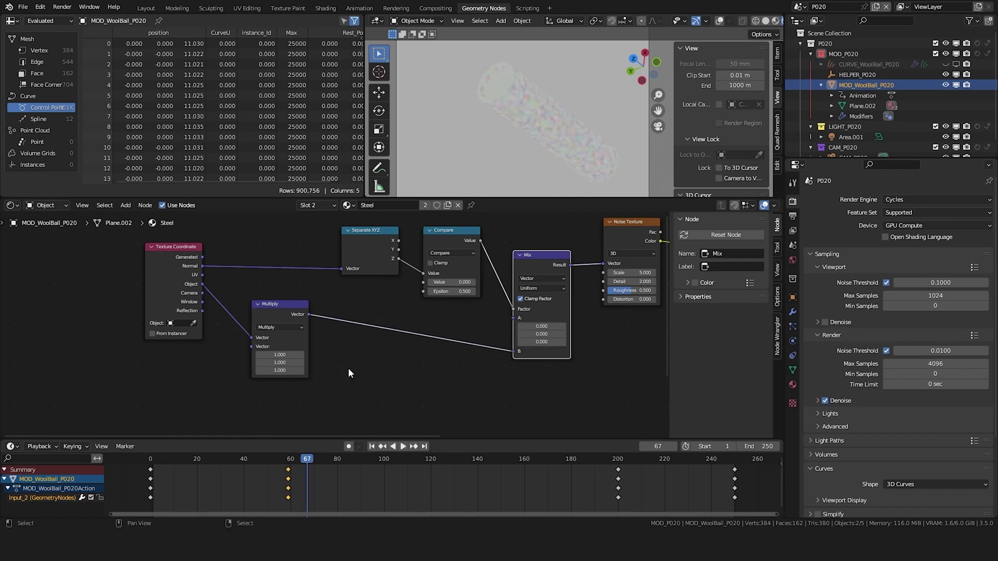
# - Set the Multiply node's vector to 0.1, 0.1, 10 to stretch the noise into rings around the cylinder
pyautogui.scroll(-4, 348, 388)
pyautogui.doubleClick(398, 388)
pyautogui.write('10')
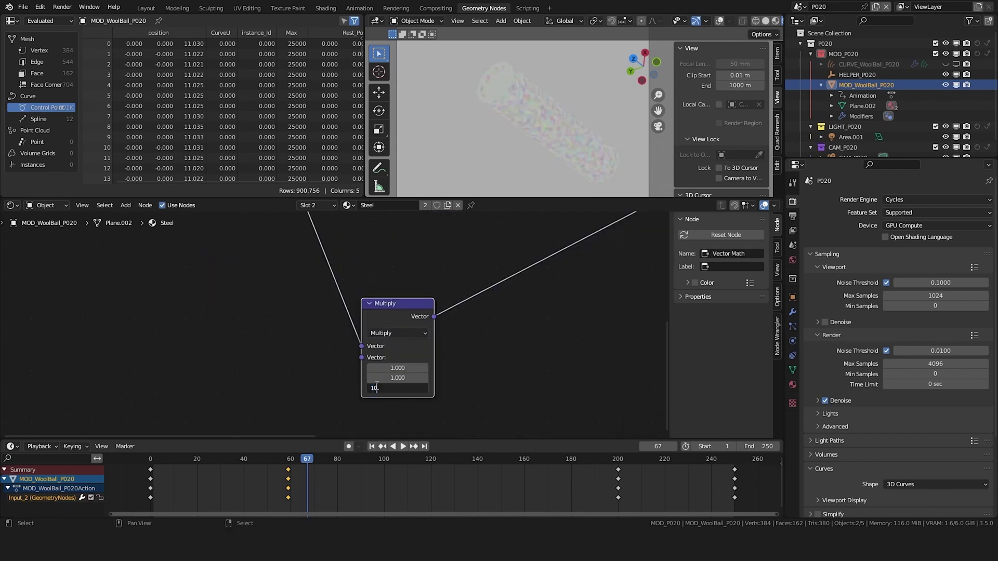
pyautogui.press('Return')
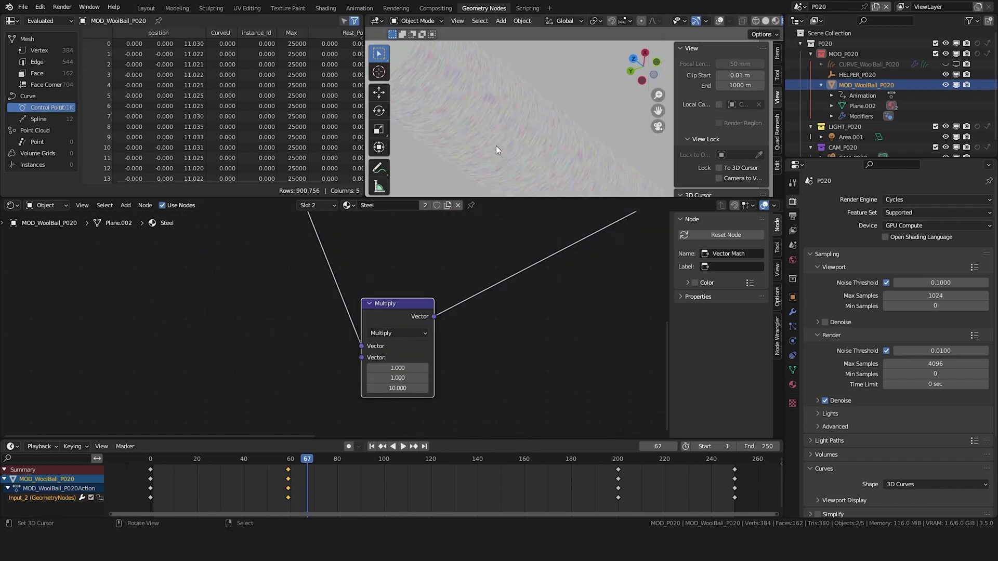
pyautogui.doubleClick(401, 366)
pyautogui.write('0.1')
pyautogui.press('Tab')
pyautogui.write('0.1')
pyautogui.press('Return')
# - Set the Multiply node's vector to X 0.2, Y 0.21 and Z 15
pyautogui.scroll(1, 332, 325)
pyautogui.doubleClick(410, 379)
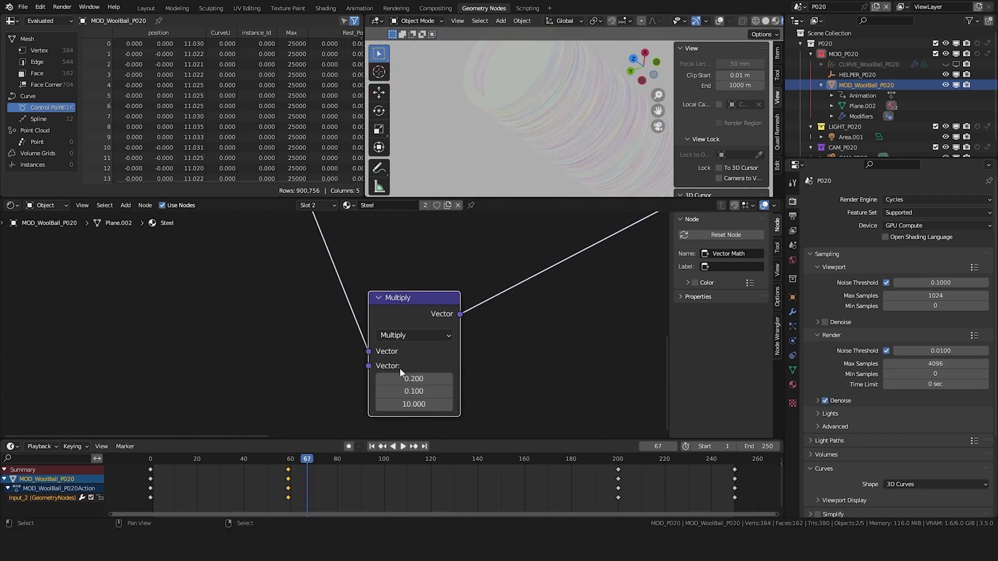
pyautogui.doubleClick(412, 393)
pyautogui.write('0.21')
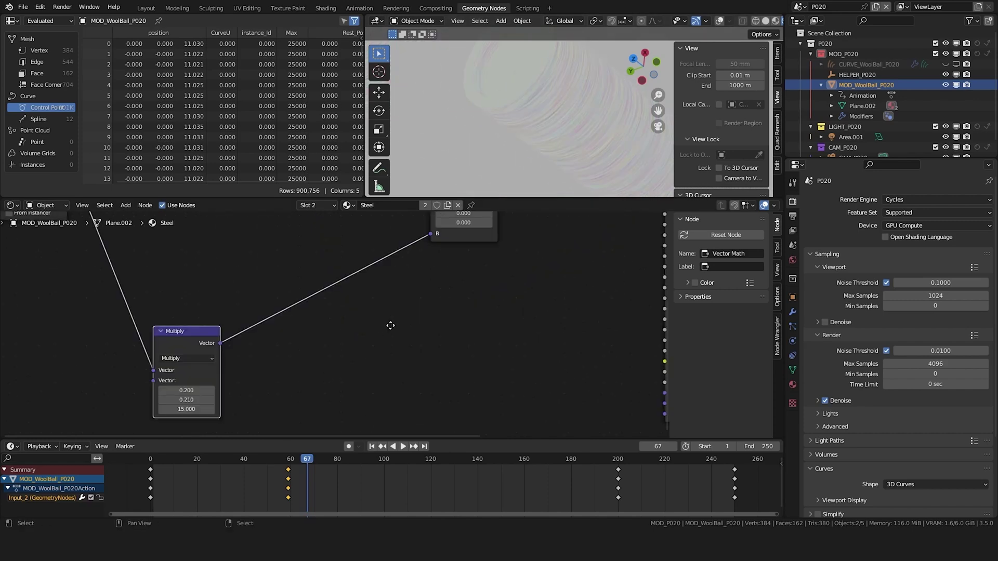
# - Add a Gradient Texture node between the Texture Coordinate and Separate XYZ nodes, above the Multiply node
pyautogui.scroll(-5, 390, 325)
pyautogui.moveTo(315, 311); pyautogui.dragTo(437, 362, button='middle')
pyautogui.hotkey('shift', 'a')
pyautogui.click(388, 284)
pyautogui.write('grad')
pyautogui.press('Return')
pyautogui.click(373, 289)
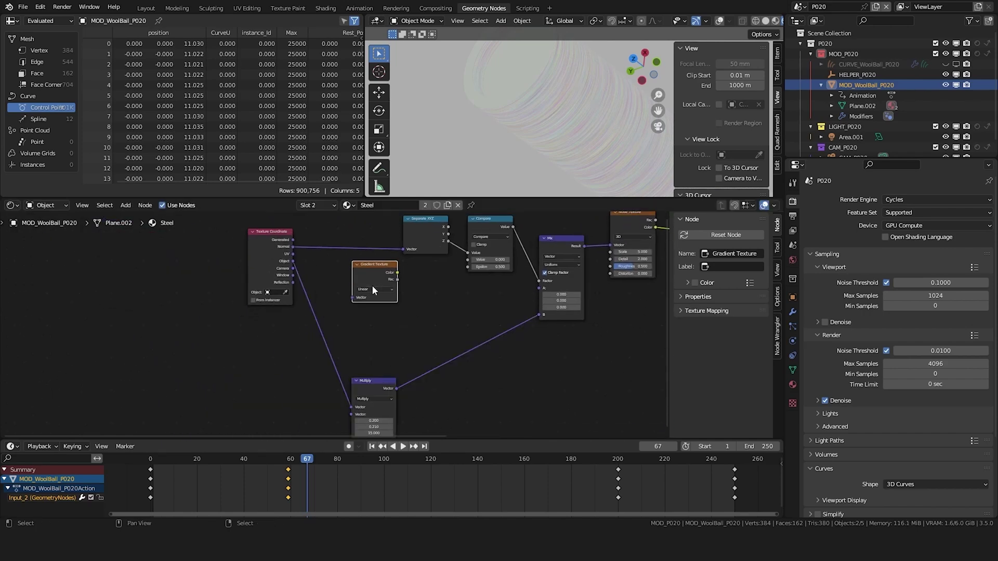
# - Feed the Gradient Texture from the Object output, set it to Radial, and preview it on the cylinder
pyautogui.moveTo(273, 277); pyautogui.dragTo(235, 280)
pyautogui.moveTo(353, 299); pyautogui.dragTo(367, 293)
pyautogui.click(375, 289)
pyautogui.click(375, 339)
pyautogui.keyDown('ctrl'); pyautogui.keyDown('shift'); pyautogui.click(374, 285); pyautogui.keyUp('shift'); pyautogui.keyUp('ctrl')
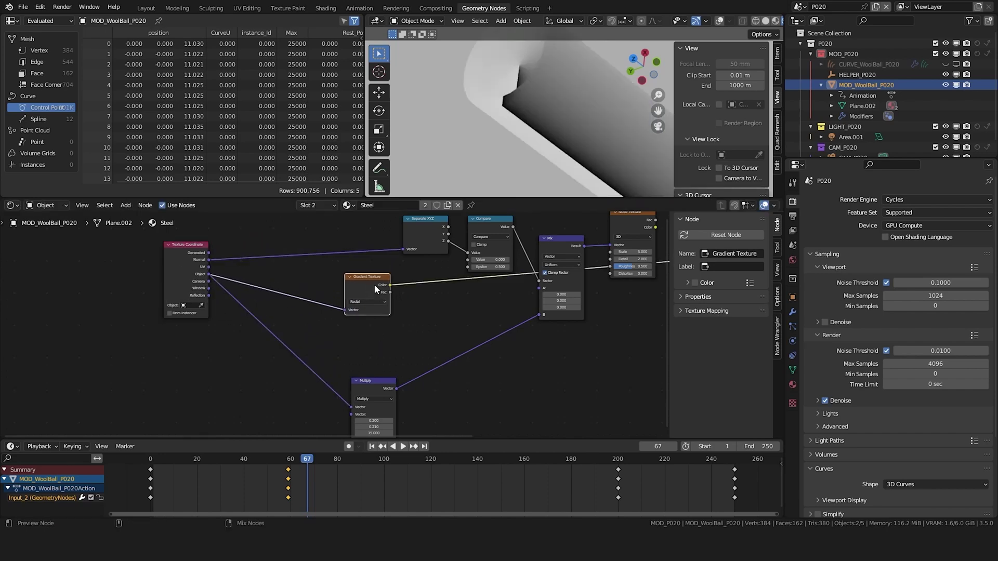
# - Duplicate the Multiply node below the Gradient Texture, keeping its Object input, and change the copy's operation to Distance
pyautogui.moveTo(372, 383); pyautogui.dragTo(438, 349, button='middle')
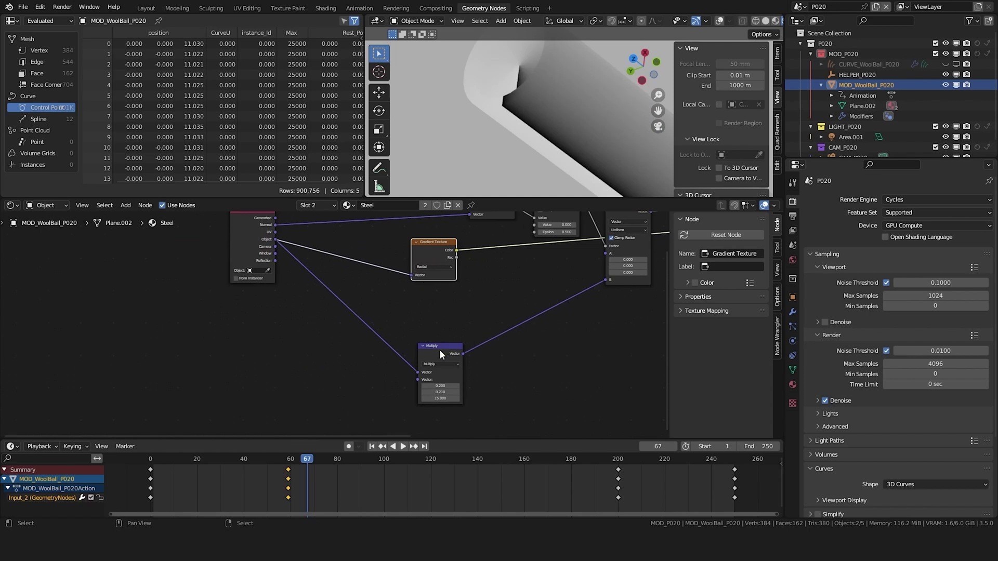
pyautogui.click(436, 349)
pyautogui.hotkey('shift', 'd')
pyautogui.click(430, 305)
pyautogui.moveTo(437, 355); pyautogui.dragTo(432, 381)
pyautogui.rightClick(450, 306)
pyautogui.click(423, 282)
pyautogui.click(424, 287)
pyautogui.scroll(3, 426, 289)
pyautogui.click(453, 301)
pyautogui.click(449, 418)
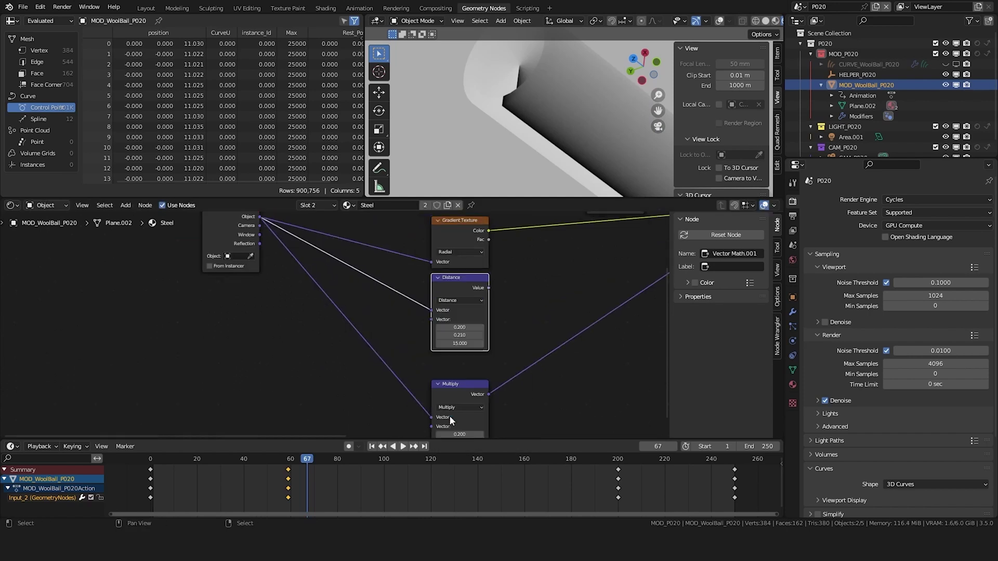
# - Set the Distance node's second vector to 0, 0, 0
pyautogui.moveTo(475, 288); pyautogui.dragTo(515, 301, button='middle')
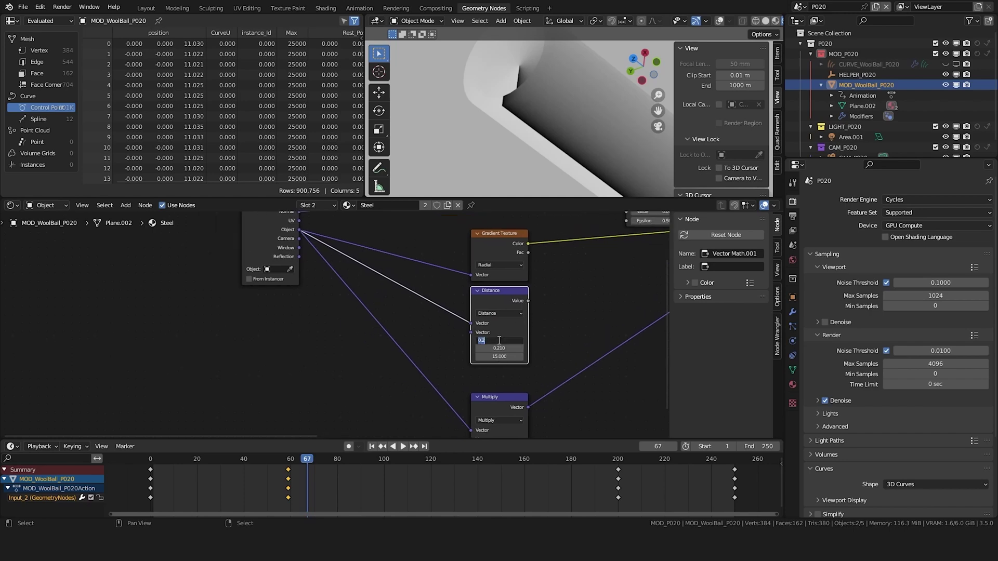
pyautogui.write('0')
pyautogui.press('Tab')
pyautogui.write('0')
pyautogui.press('Tab')
pyautogui.write('0')
pyautogui.press('Return')
# - Duplicate the Multiply node and insert the copy between the Object output and the Distance node
pyautogui.moveTo(499, 353); pyautogui.dragTo(355, 378, button='middle')
pyautogui.click(360, 423)
pyautogui.hotkey('shift', 'd')
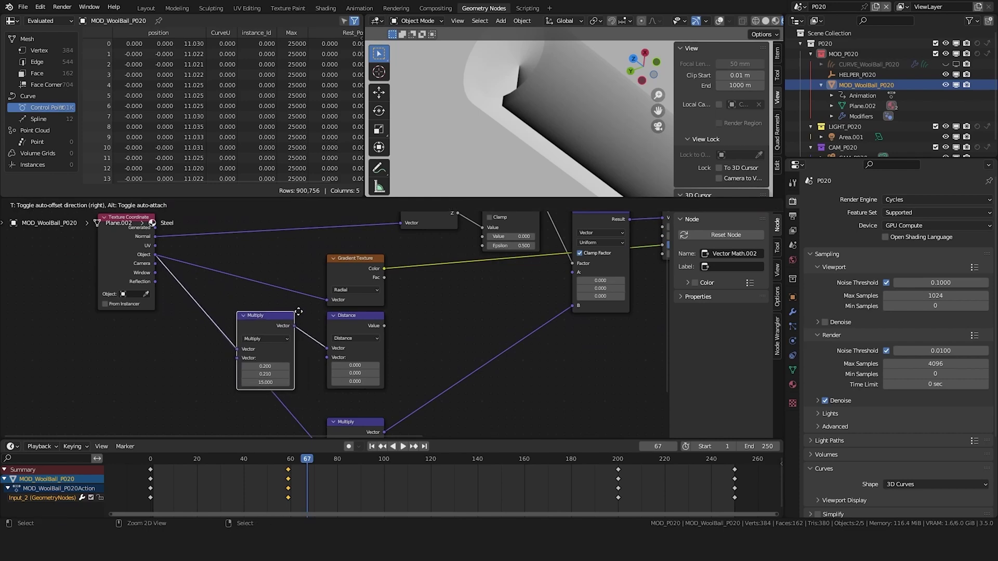
pyautogui.click(289, 354)
pyautogui.hotkey('alt', 'a')
# - Set the new Multiply node's vector to 1, 1, 0 and preview the Distance node's output
pyautogui.click(283, 366)
pyautogui.write('1')
pyautogui.press('Tab')
pyautogui.write('1')
pyautogui.press('Return')
pyautogui.click(283, 383)
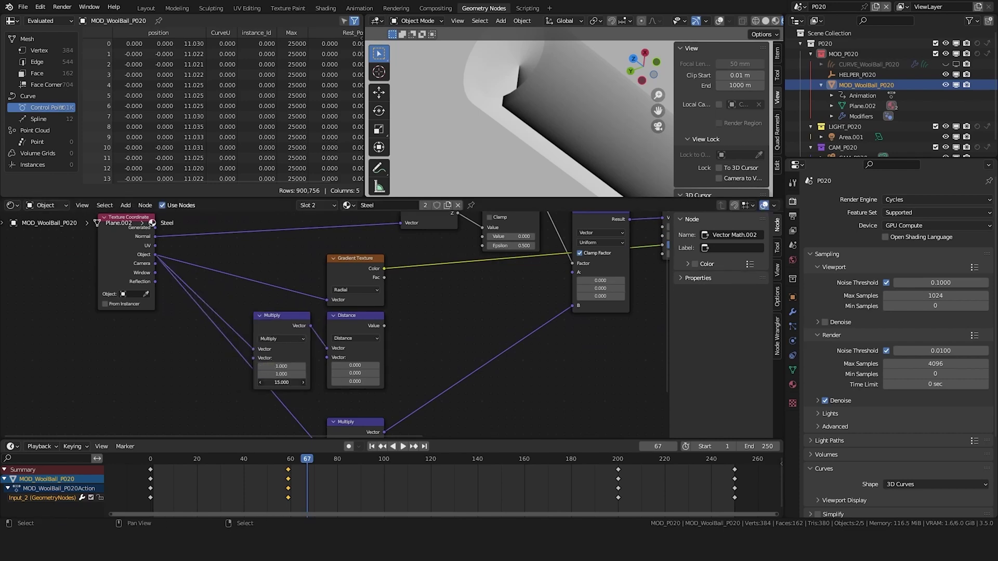
pyautogui.keyDown('ctrl'); pyautogui.keyDown('shift'); pyautogui.click(362, 323); pyautogui.keyUp('shift'); pyautogui.keyUp('ctrl')
pyautogui.moveTo(390, 322); pyautogui.dragTo(386, 345, button='middle')
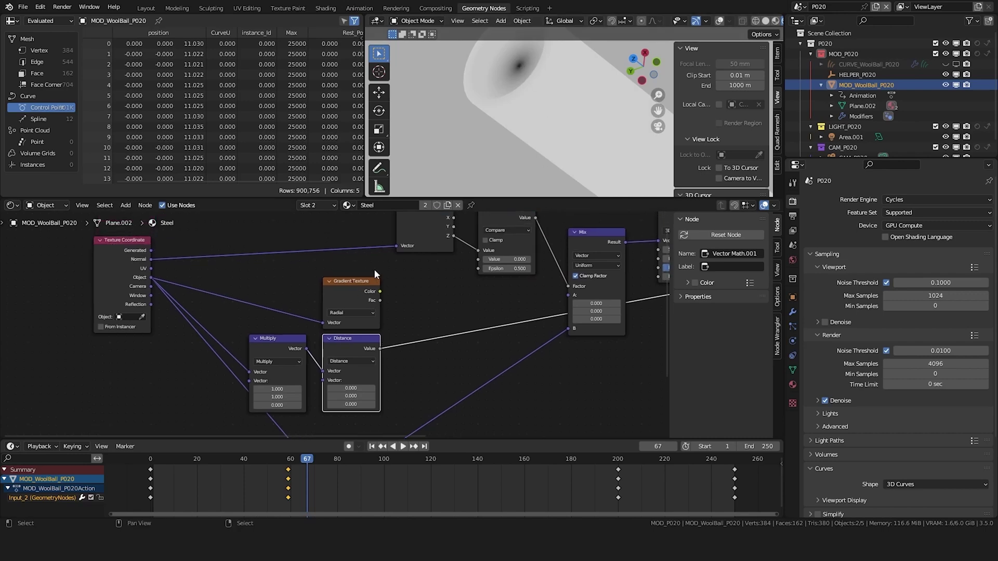
# - Preview the Gradient Texture and insert a Combine XYZ node after it, with the Color output feeding X
pyautogui.keyDown('ctrl'); pyautogui.keyDown('shift'); pyautogui.click(362, 290); pyautogui.keyUp('shift'); pyautogui.keyUp('ctrl')
pyautogui.press('Home')
pyautogui.press('q')
pyautogui.press('Escape')
pyautogui.hotkey('shift', 'a')
pyautogui.write('comb')
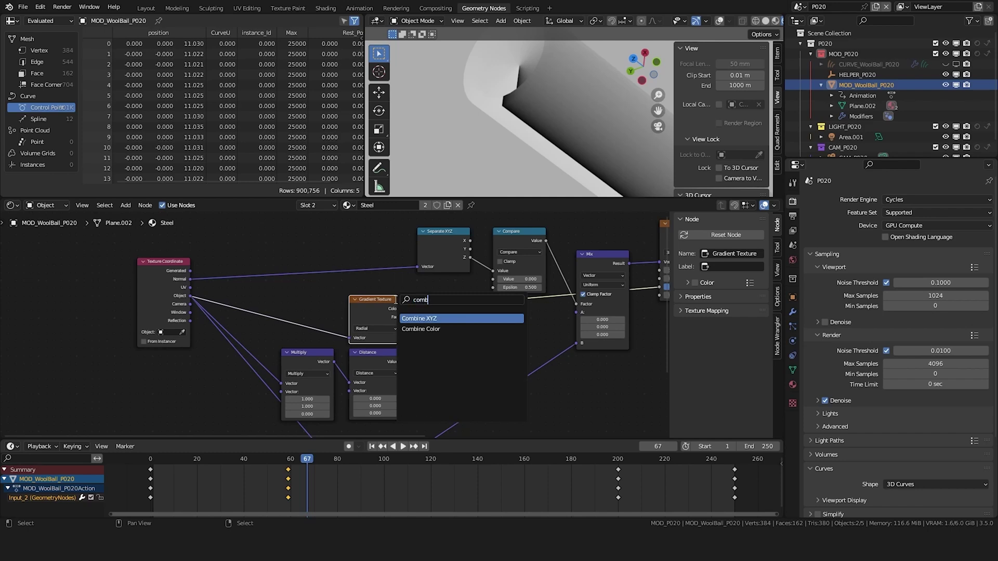
pyautogui.press('Return')
pyautogui.click(457, 325)
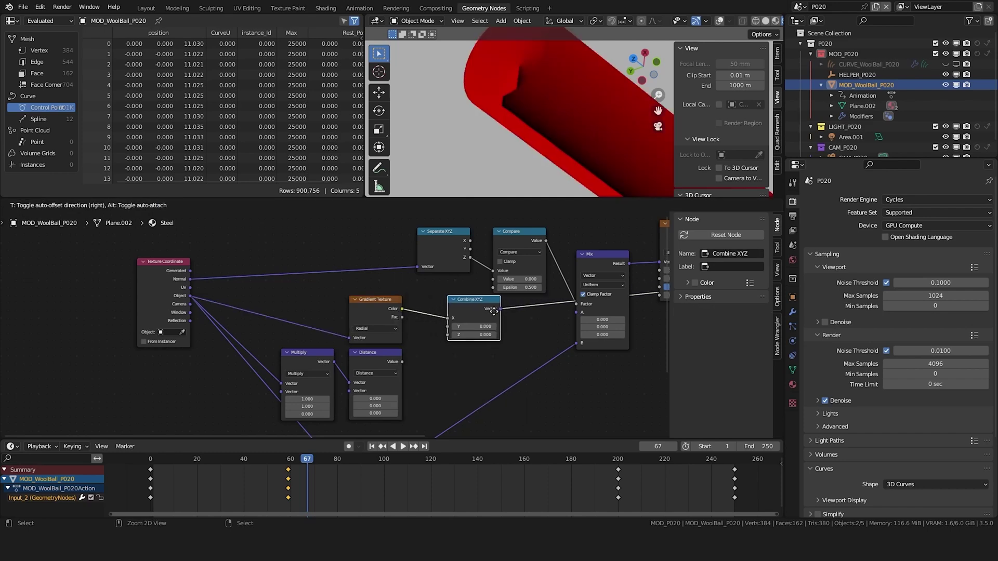
# - Feed the Distance value into Combine XYZ's Y and its Vector into the Mix node's A input, and preview the Noise Texture
pyautogui.moveTo(448, 326); pyautogui.dragTo(398, 362)
pyautogui.moveTo(438, 364); pyautogui.dragTo(404, 357, button='middle')
pyautogui.moveTo(467, 301); pyautogui.dragTo(544, 307)
pyautogui.moveTo(522, 324); pyautogui.dragTo(394, 338, button='middle')
pyautogui.scroll(-2, 395, 338)
pyautogui.keyDown('ctrl'); pyautogui.keyDown('shift'); pyautogui.click(506, 250); pyautogui.keyUp('shift'); pyautogui.keyUp('ctrl')
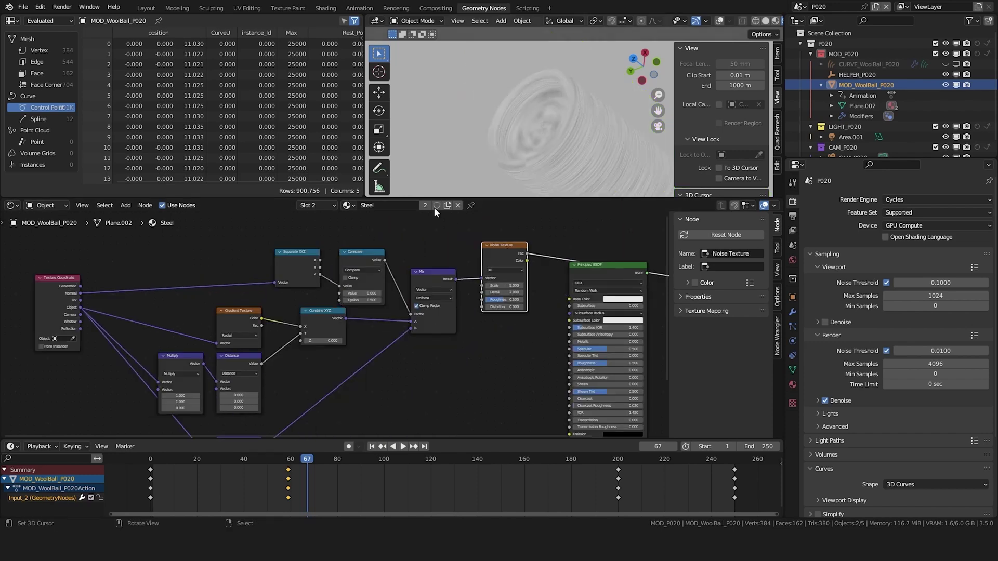
# - Move the Gradient Texture, Distance and connected Multiply nodes away from Combine XYZ to make room between them
pyautogui.moveTo(370, 317); pyautogui.dragTo(416, 272, button='middle')
pyautogui.scroll(-1, 416, 272)
pyautogui.scroll(4, 410, 268)
pyautogui.moveTo(388, 253); pyautogui.dragTo(395, 277)
pyautogui.rightClick(395, 276)
pyautogui.scroll(-4, 387, 280)
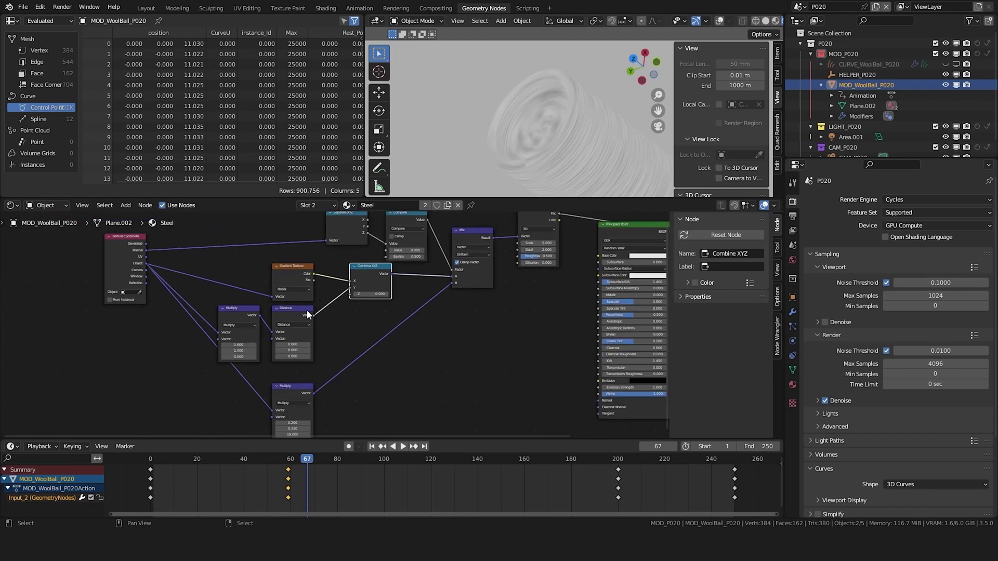
pyautogui.scroll(4, 308, 315)
pyautogui.moveTo(283, 274); pyautogui.dragTo(322, 281, button='middle')
pyautogui.click(315, 320)
pyautogui.moveTo(230, 260); pyautogui.dragTo(333, 332)
pyautogui.press('g')
pyautogui.click(271, 339)
# - Insert a Math node set to Multiply with a value of 52.5 between the Distance node and Combine XYZ's Y input
pyautogui.hotkey('shift', 'a')
pyautogui.click(315, 296)
pyautogui.write('math')
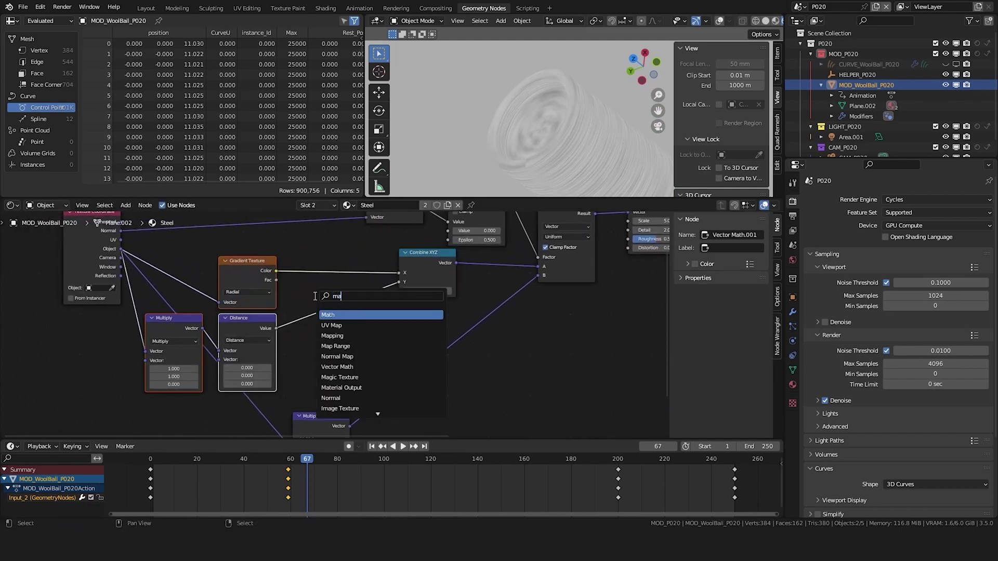
pyautogui.press('Return')
pyautogui.click(299, 326)
pyautogui.click(314, 332)
pyautogui.click(319, 370)
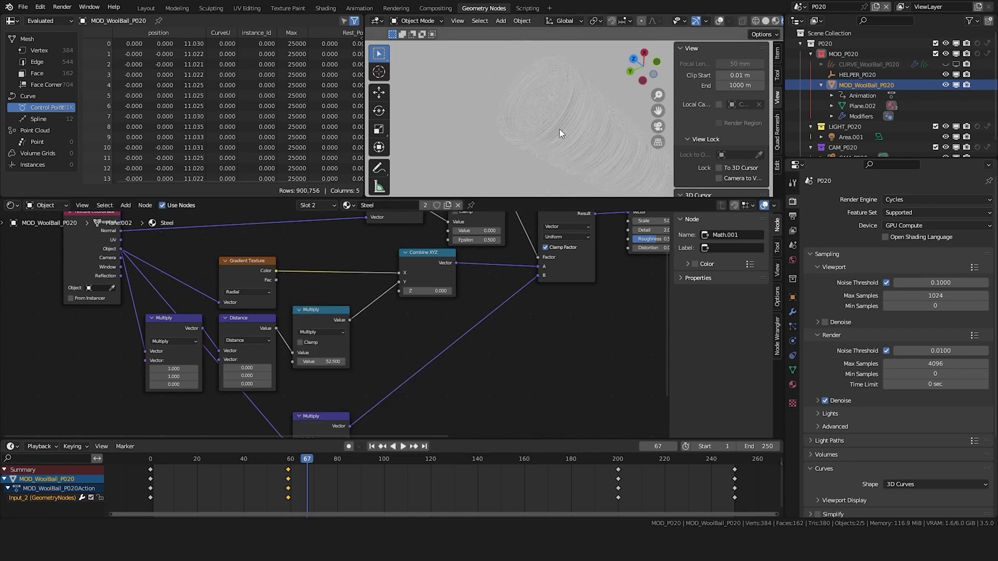
# - Move the Principled BSDF and Material Output farther from the Noise Texture and return to the Principled shader's output
pyautogui.scroll(-3, 517, 322)
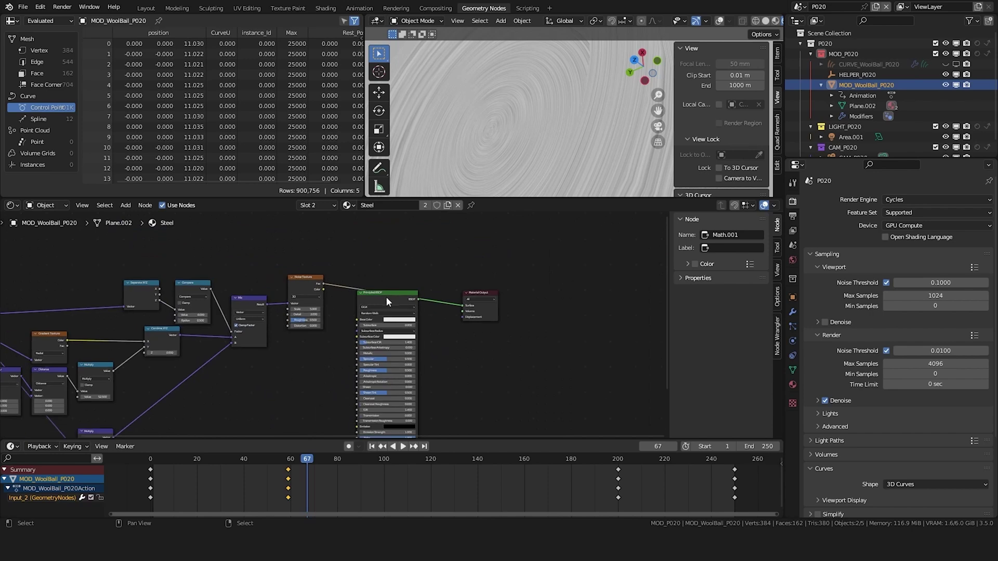
pyautogui.moveTo(408, 278); pyautogui.dragTo(552, 359)
pyautogui.press('g')
pyautogui.click(502, 335)
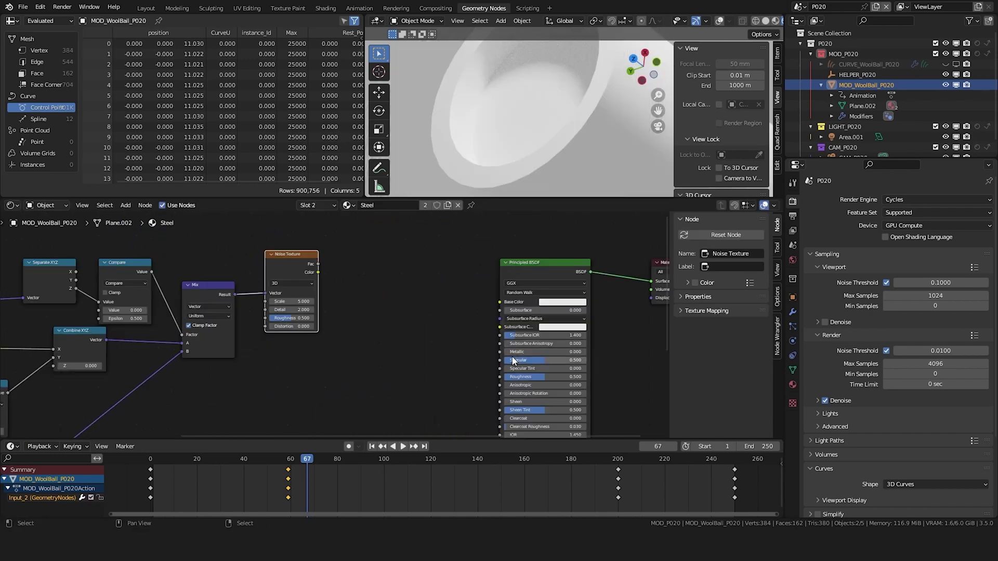
# - Set the Principled BSDF's Metallic to 1 and Anisotropic to 0.9
pyautogui.moveTo(514, 351); pyautogui.dragTo(585, 351)
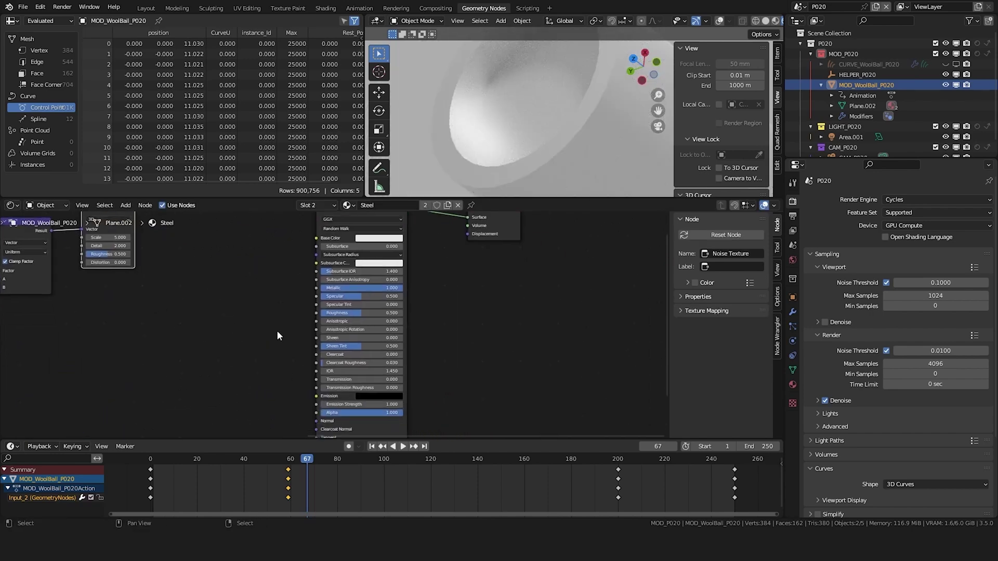
pyautogui.moveTo(335, 321); pyautogui.dragTo(397, 321)
pyautogui.click(397, 322)
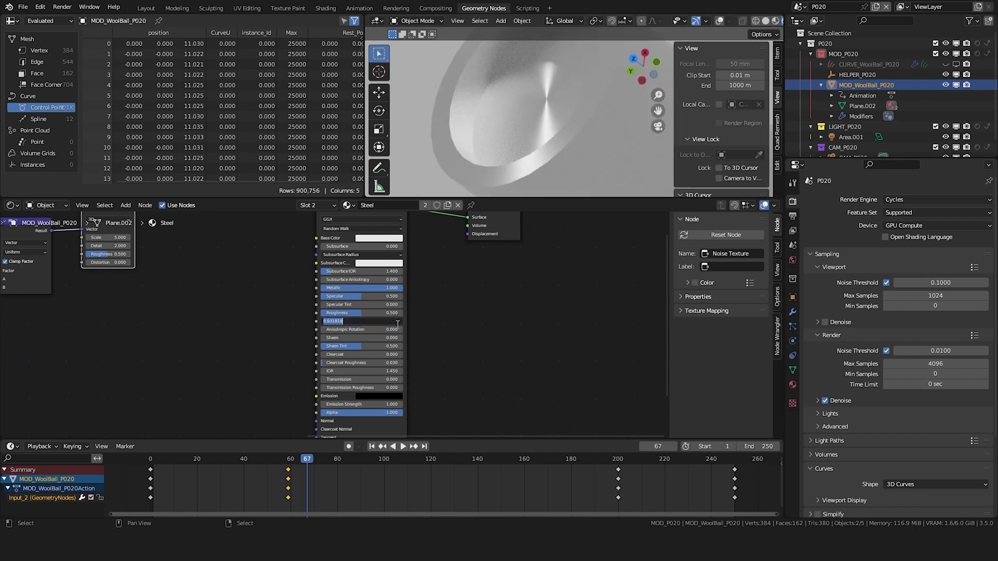
pyautogui.write('0.9')
pyautogui.press('Return')
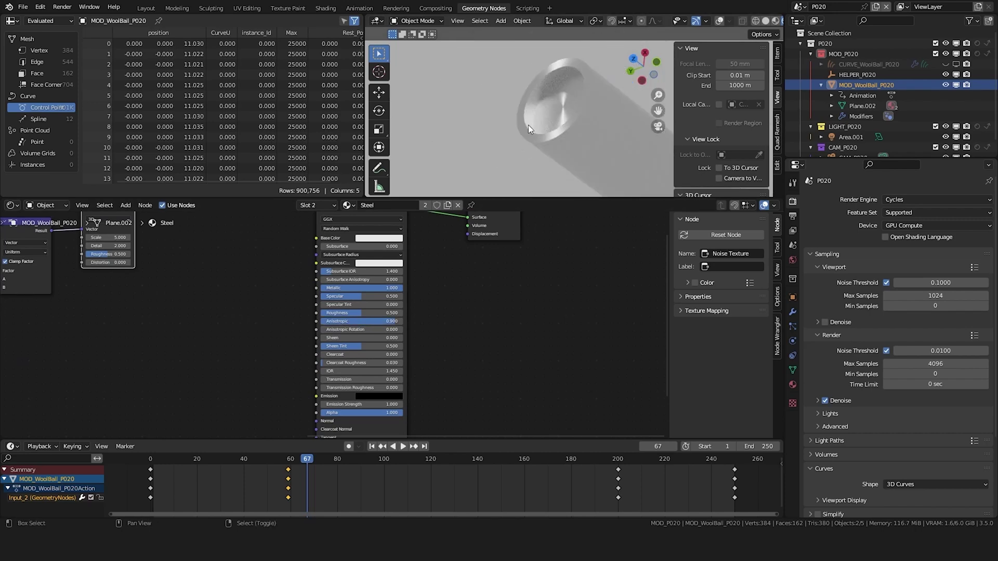
# - Connect the Noise Texture's Fac output to the Principled BSDF's Roughness
pyautogui.scroll(2, 343, 325)
pyautogui.moveTo(65, 211); pyautogui.dragTo(198, 284, button='middle')
pyautogui.moveTo(195, 228); pyautogui.dragTo(467, 383)
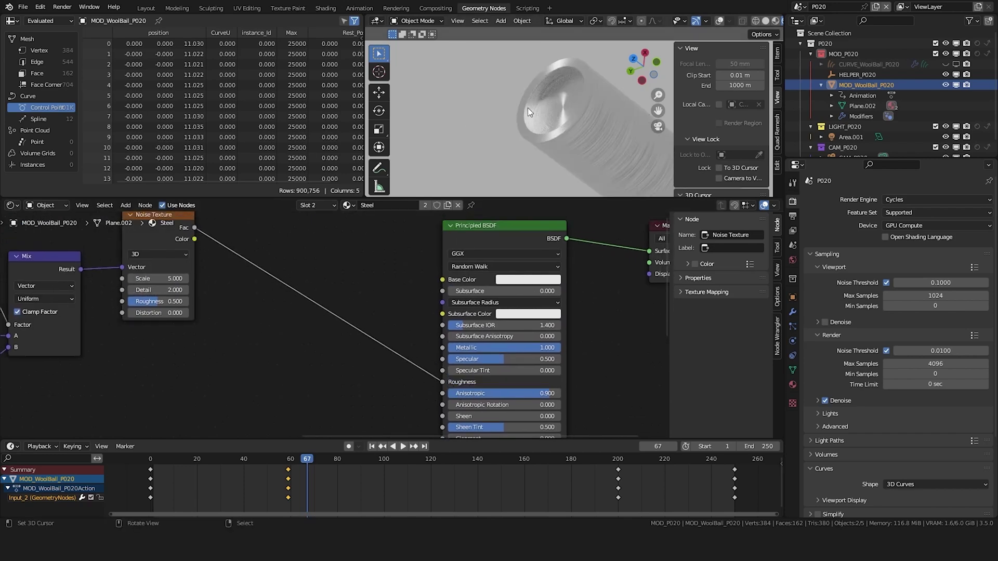
# - Insert a ColorRamp node between the Noise Texture and the Principled BSDF's Roughness
pyautogui.moveTo(270, 295); pyautogui.dragTo(355, 291, button='middle')
pyautogui.hotkey('shift', 'a')
pyautogui.click(385, 283)
pyautogui.write('colo')
pyautogui.press('Return')
pyautogui.click(409, 397)
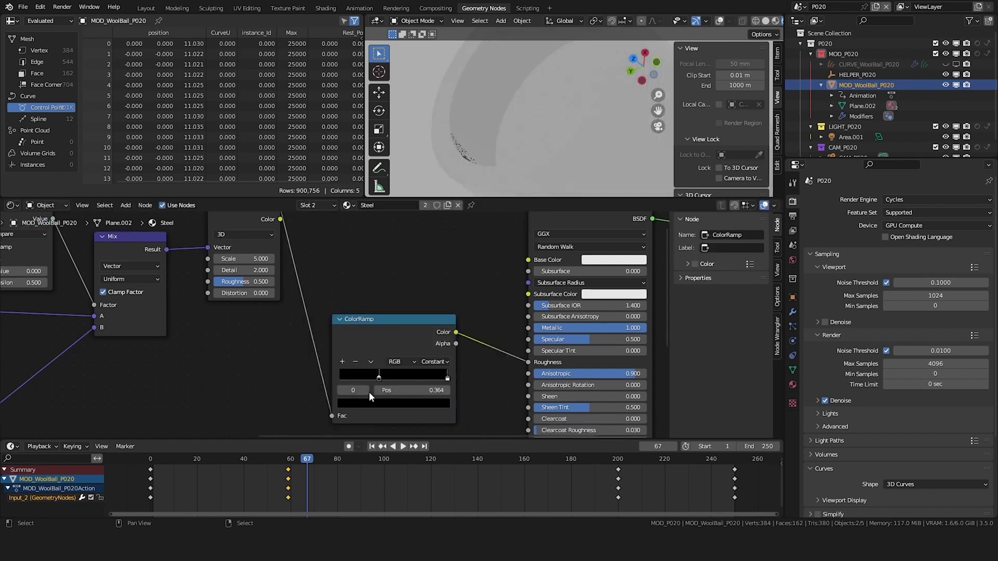
# - Set the ColorRamp's interpolation to B-Spline and select its white stop
pyautogui.click(432, 361)
pyautogui.click(447, 399)
pyautogui.moveTo(379, 376)
pyautogui.mouseDown()
pyautogui.moveTo(387, 379)
pyautogui.moveTo(378, 378)
pyautogui.mouseUp()
pyautogui.click(448, 378)
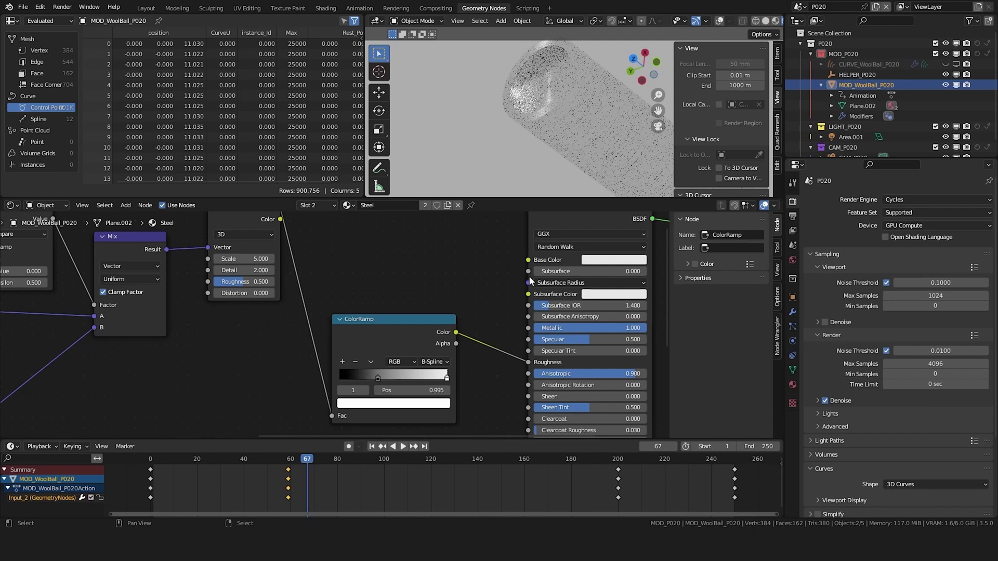
# - Darken the ColorRamp's white stop to light grey and lighten the black stop to grey at about position 0.23
pyautogui.scroll(1, 442, 383)
pyautogui.keyDown('ctrl'); pyautogui.scroll(-8, 446, 409); pyautogui.keyUp('ctrl')
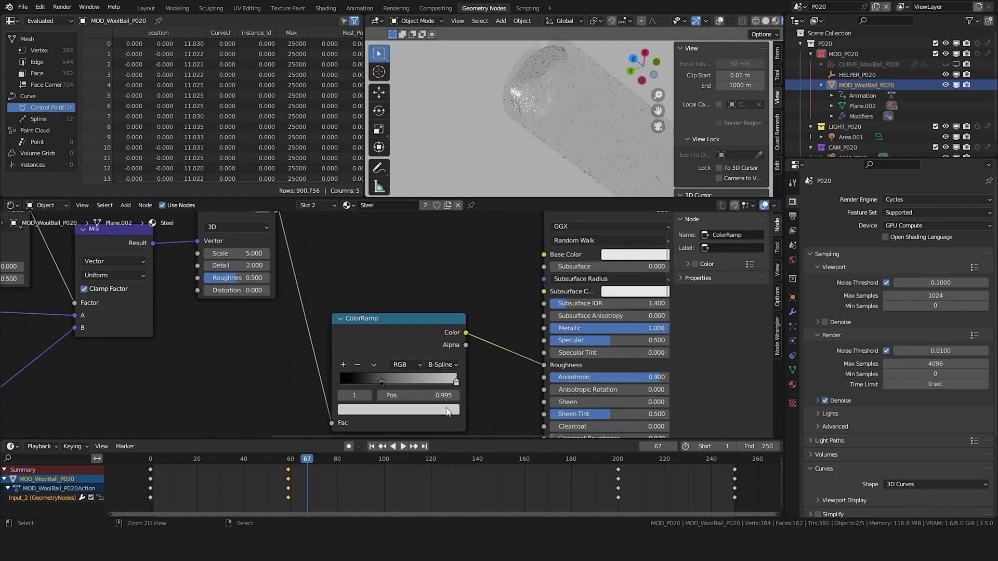
pyautogui.keyDown('shift'); pyautogui.moveTo(552, 114); pyautogui.dragTo(525, 117, button='middle'); pyautogui.keyUp('shift')
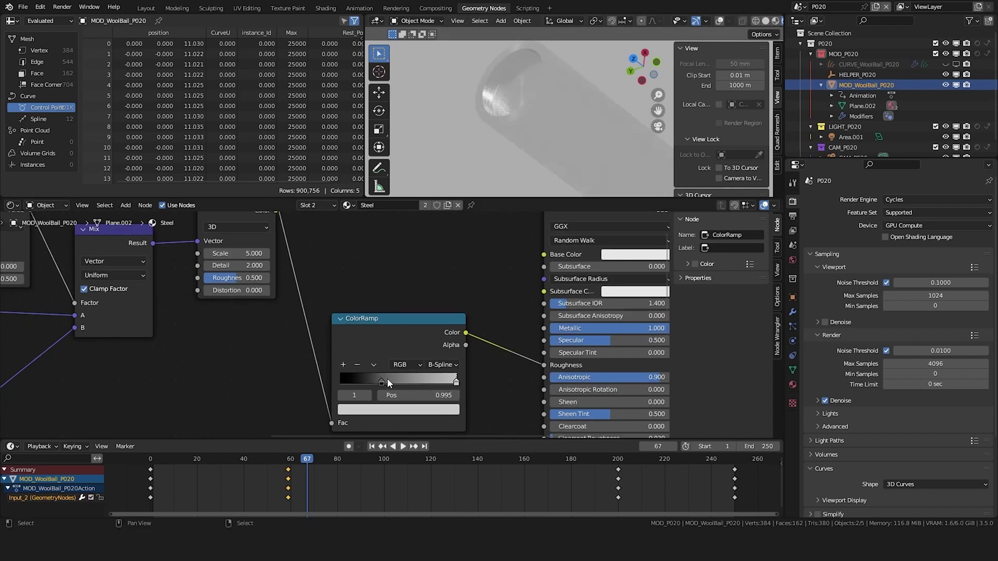
pyautogui.scroll(-1, 388, 384)
# - Add a Bump node below the ColorRamp
pyautogui.hotkey('shift', 'a')
pyautogui.write('bu')
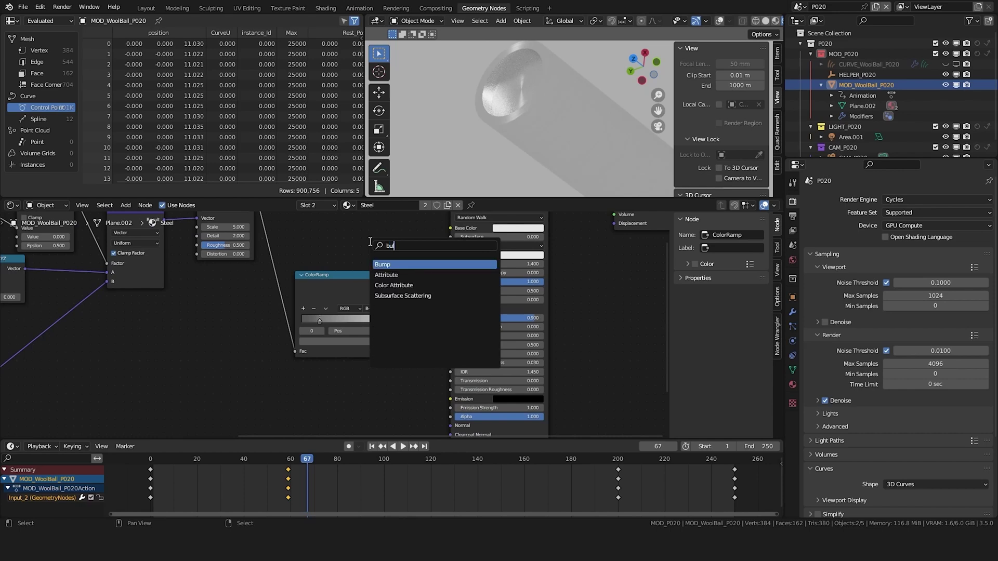
pyautogui.write('n')
pyautogui.press('BackSpace')
pyautogui.press('Return')
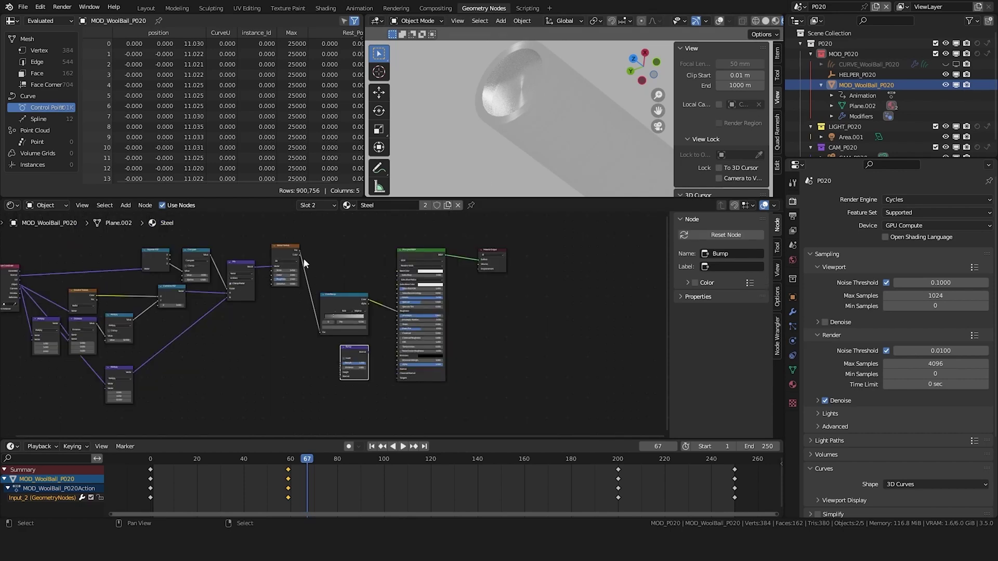
# - Connect the Noise Texture's Fac to the Bump node's Height and the Bump output to the Principled BSDF's Normal
pyautogui.moveTo(299, 254); pyautogui.dragTo(335, 327)
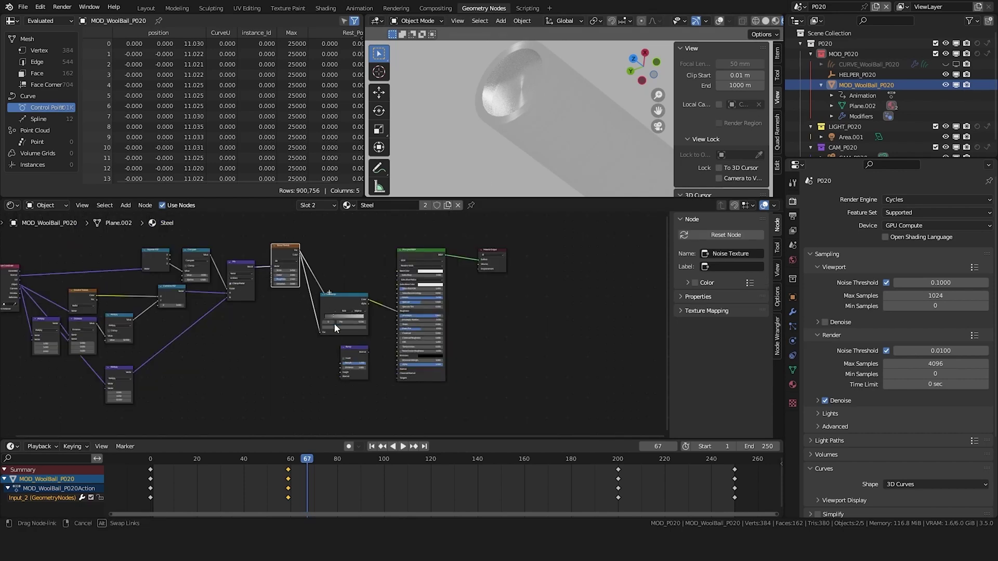
pyautogui.moveTo(341, 370); pyautogui.dragTo(342, 373)
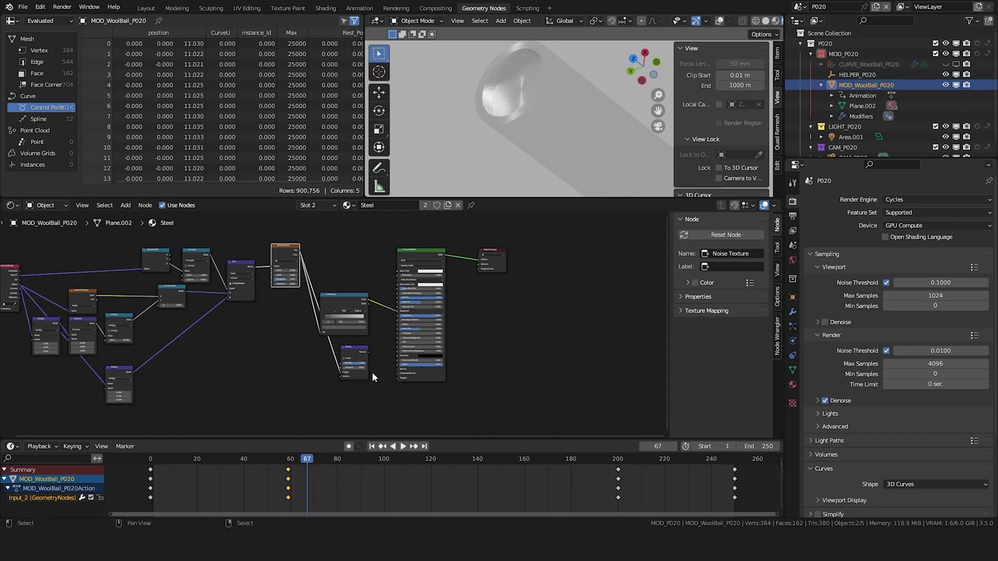
pyautogui.scroll(2, 366, 364)
pyautogui.click(341, 336)
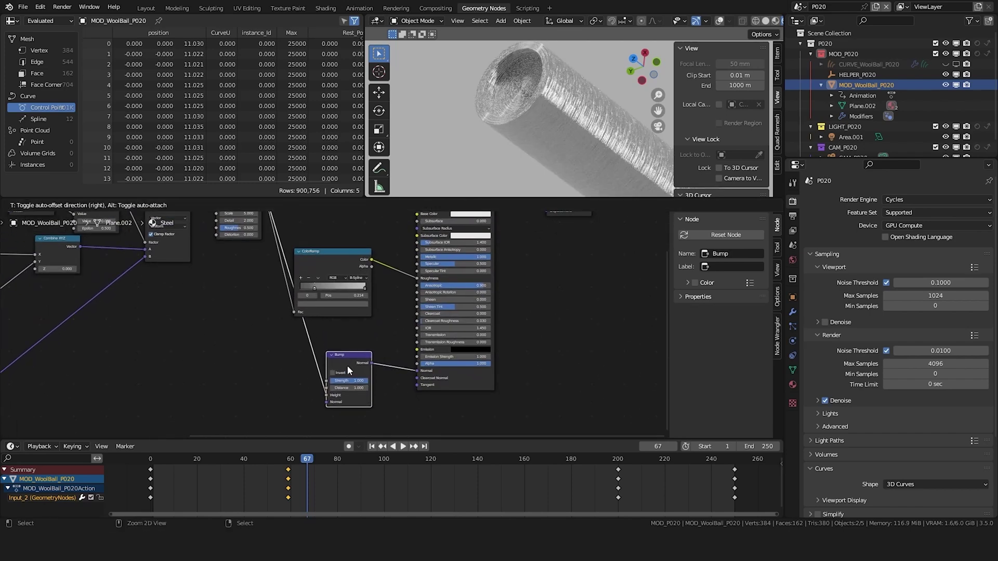
# - Set the Bump node's Strength and Distance to 0.1
pyautogui.scroll(2, 347, 365)
pyautogui.click(344, 382)
pyautogui.write('.1')
pyautogui.press('Tab')
pyautogui.write('.1')
pyautogui.press('Return')
# - Switch the spreadsheet area to a 3D viewport and select the area light
pyautogui.hotkey('shift', 'F5')
pyautogui.hotkey('alt', 'a')
pyautogui.moveTo(203, 108); pyautogui.dragTo(200, 115, button='middle')
pyautogui.click(201, 115)
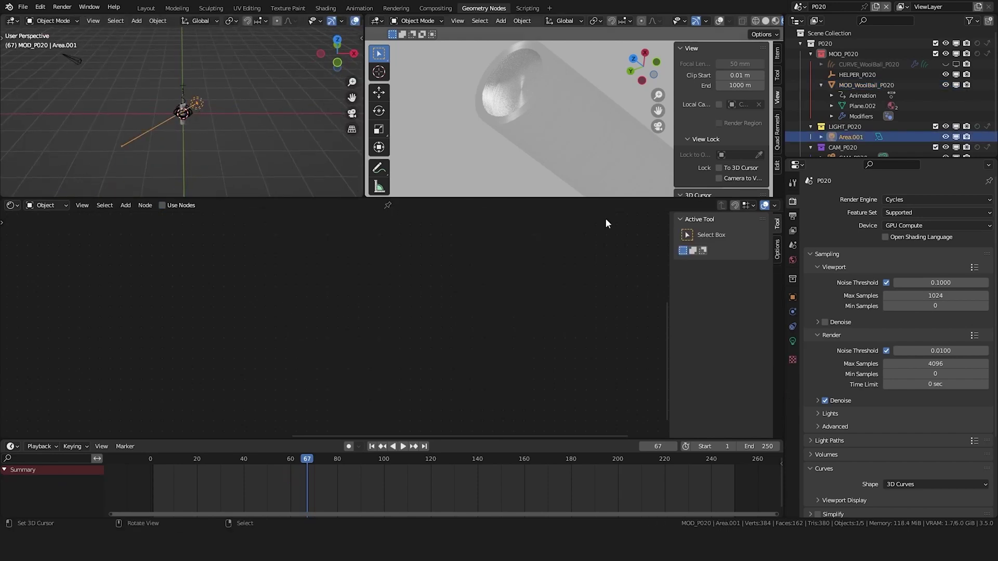
# - Set the area light's size to 6.02 m in its light properties
pyautogui.click(792, 341)
pyautogui.moveTo(916, 298)
pyautogui.mouseDown()
pyautogui.moveTo(943, 297)
pyautogui.moveTo(916, 297)
pyautogui.mouseUp()
# - Duplicate the area light and place the copy on the opposite side of the cylinder
pyautogui.moveTo(63, 83); pyautogui.dragTo(238, 113, button='middle')
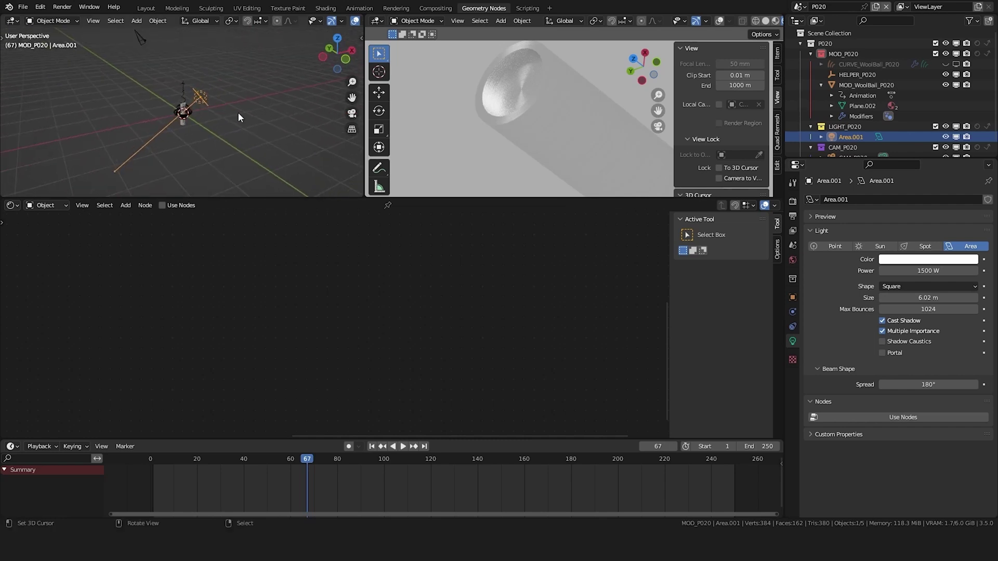
pyautogui.hotkey('shift', 'd')
pyautogui.click(197, 129)
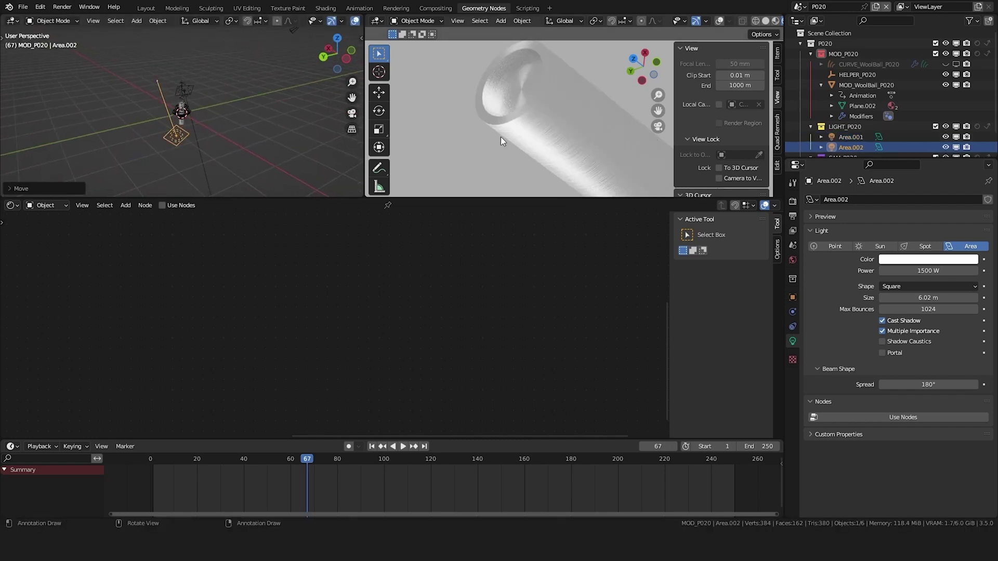
# - Rotate the duplicated area light about its local Z axis
pyautogui.moveTo(235, 137); pyautogui.dragTo(231, 115, button='middle')
pyautogui.press('r')
pyautogui.press('z')
pyautogui.press('z')
pyautogui.click(233, 127)
# - Reposition the duplicated area light beside the cylinder so that its highlight runs along the steel surface
pyautogui.press('g')
pyautogui.click(304, 147)
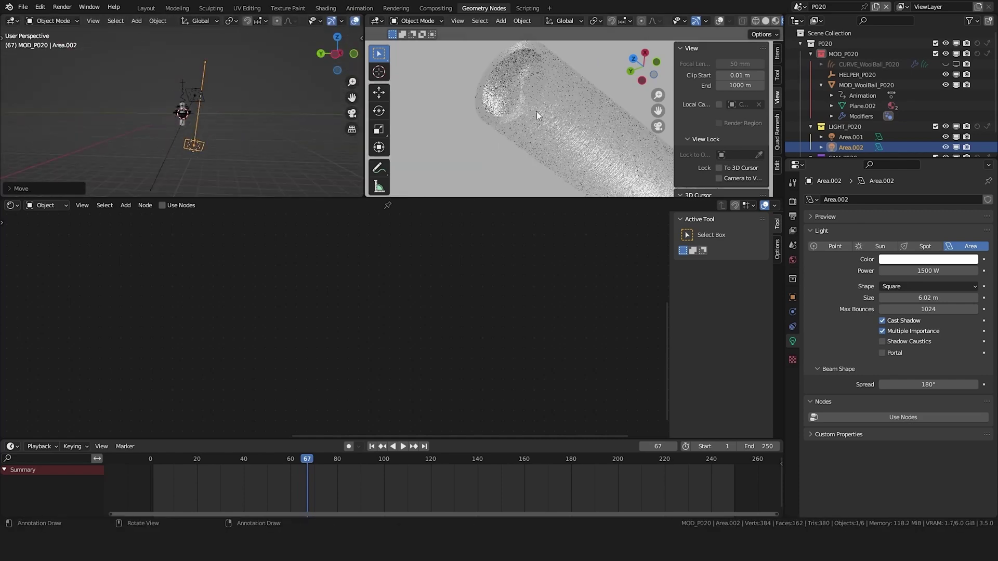
pyautogui.press('g')
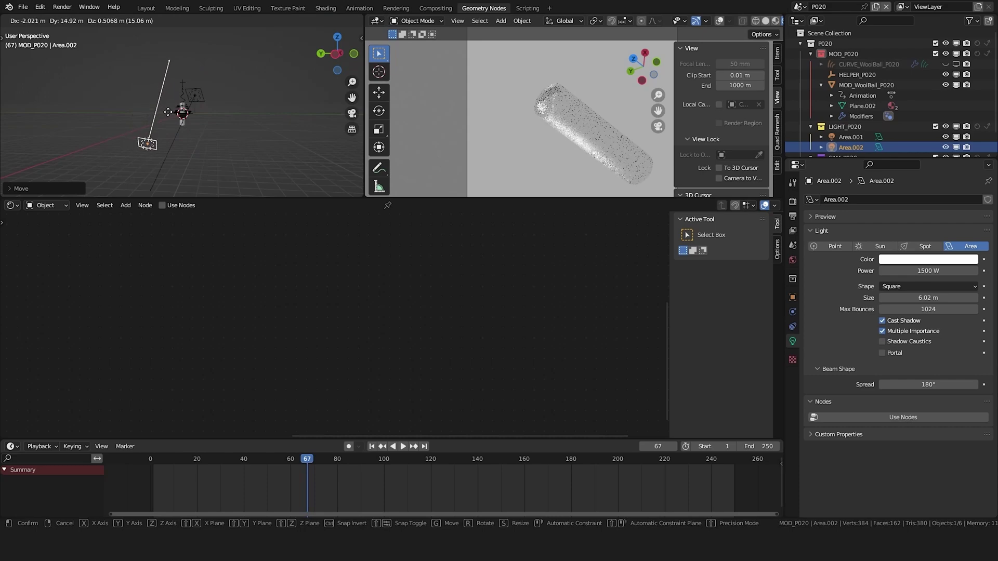
pyautogui.click(159, 112)
# - Show CURVE_WoolBall_P020 in the viewport and select the MOD_WoolBall_P020 object
pyautogui.click(945, 64)
pyautogui.click(618, 117)
pyautogui.scroll(-3, 357, 320)
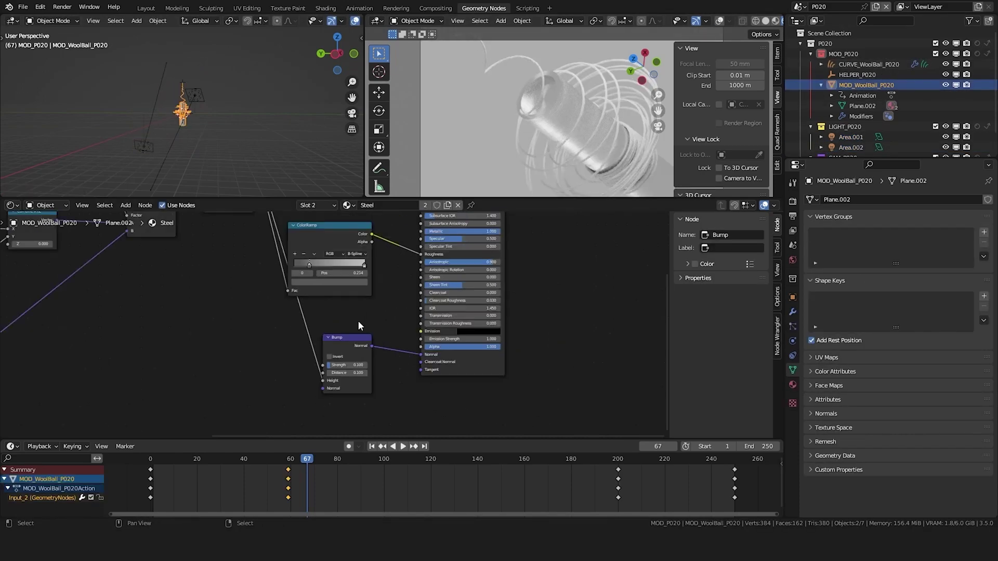
# - Switch material slot 2 to Cotton and connect a new Principled Hair BSDF to the Material Output's Surface
pyautogui.click(347, 205)
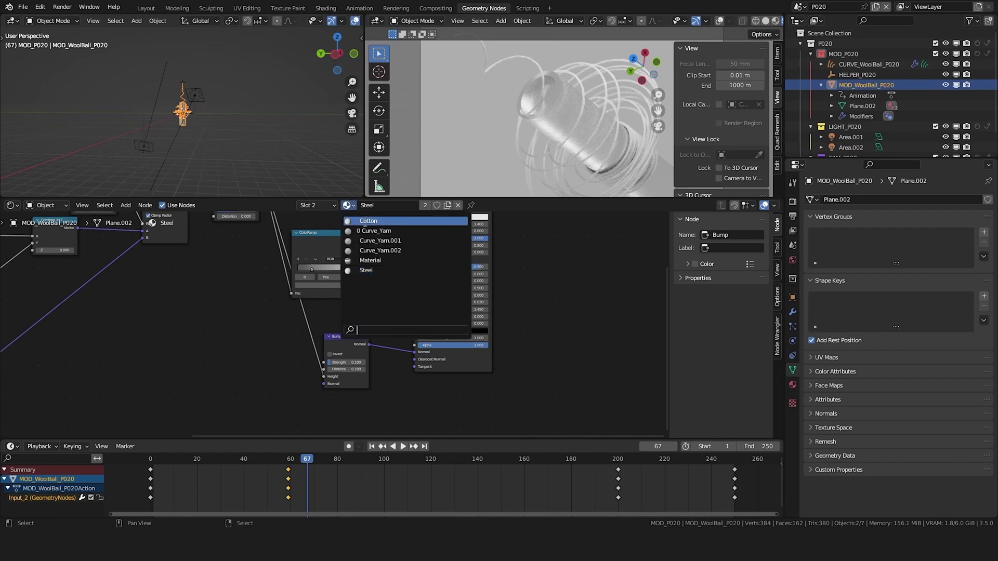
pyautogui.click(364, 220)
pyautogui.moveTo(291, 353); pyautogui.dragTo(336, 360, button='middle')
pyautogui.hotkey('shift', 'a')
pyautogui.click(374, 253)
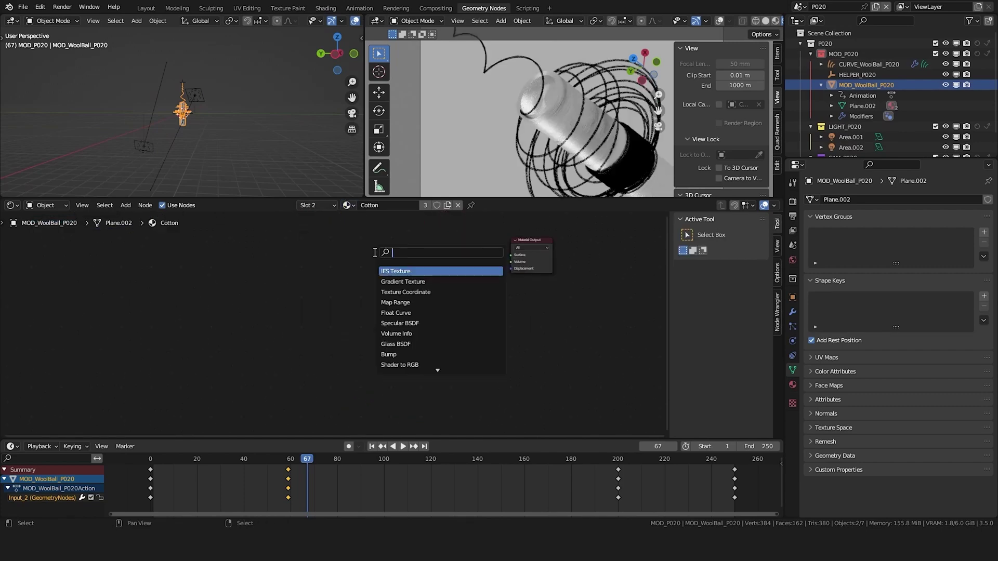
pyautogui.write('hair')
pyautogui.press('Down')
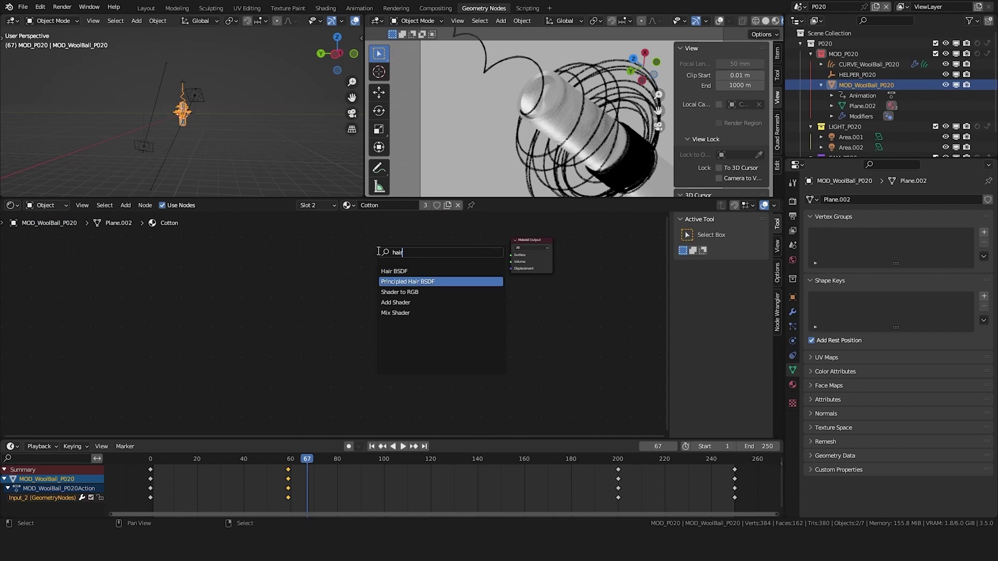
pyautogui.press('Return')
pyautogui.click(404, 253)
pyautogui.moveTo(470, 256); pyautogui.dragTo(511, 255)
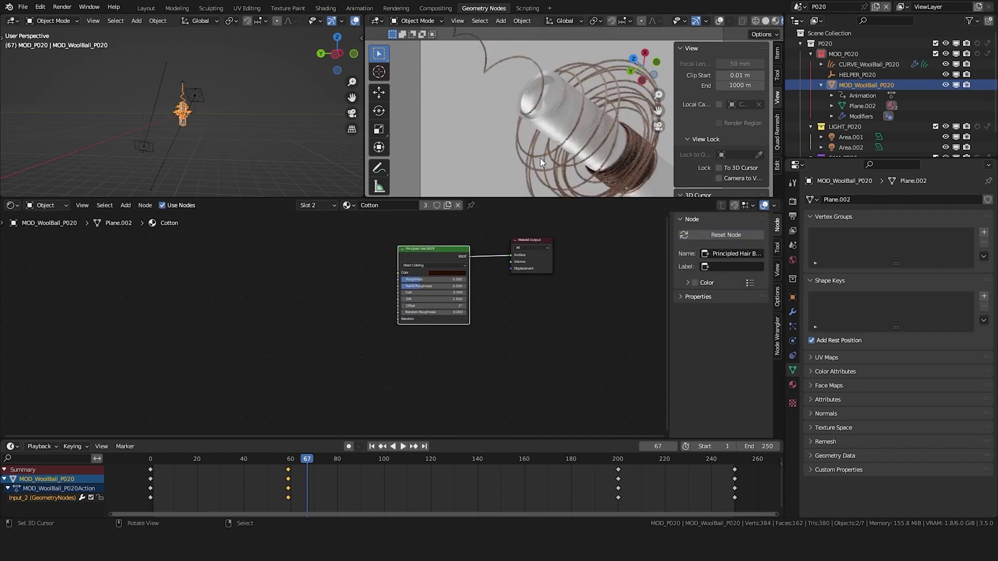
# - Save the file, and enlarge the rendered viewport with its sidebar hidden
pyautogui.scroll(6, 594, 120)
pyautogui.hotkey('ctrl', 's')
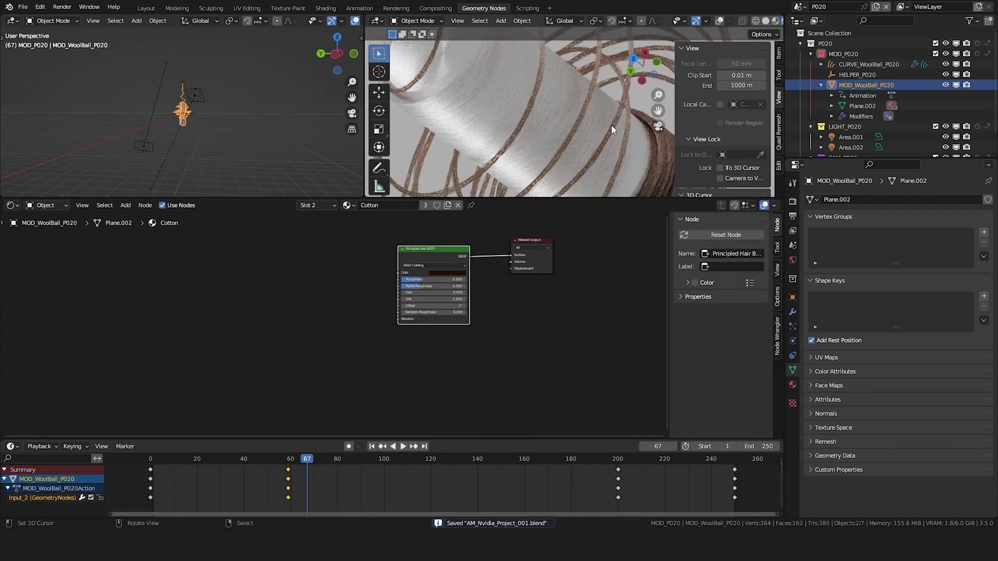
pyautogui.press('n')
pyautogui.moveTo(575, 198); pyautogui.dragTo(575, 235)
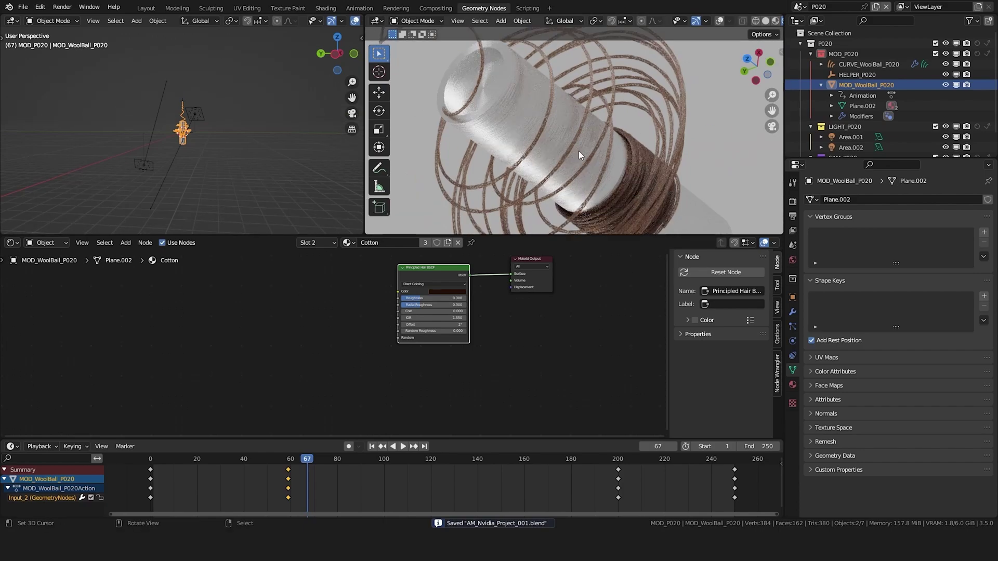
# - Open the Principled Hair BSDF's Color for editing in the Cotton material
pyautogui.press('Home')
pyautogui.scroll(4, 549, 115)
pyautogui.scroll(5, 465, 269)
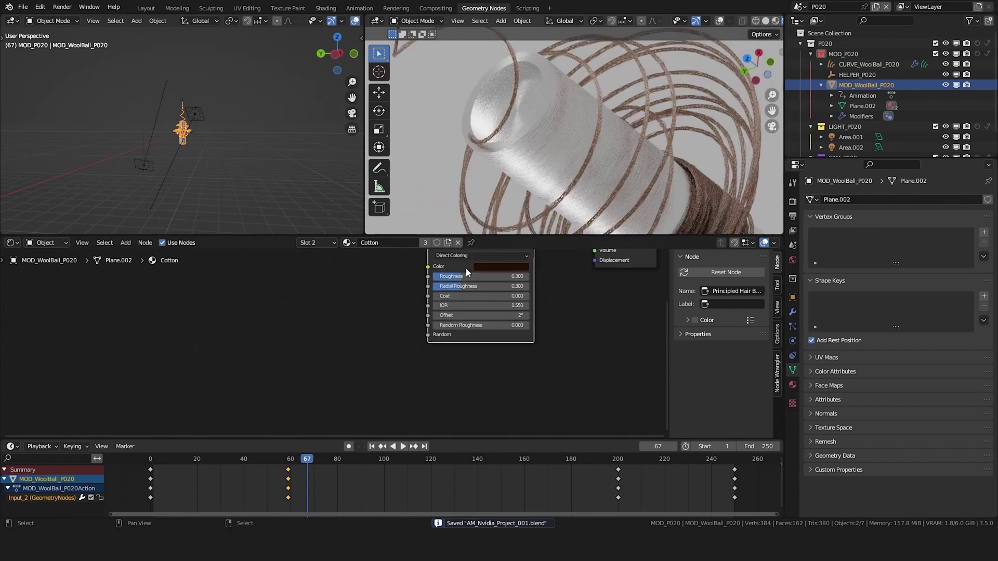
pyautogui.keyDown('ctrl'); pyautogui.scroll(16, 505, 268); pyautogui.keyUp('ctrl')
pyautogui.click(520, 266)
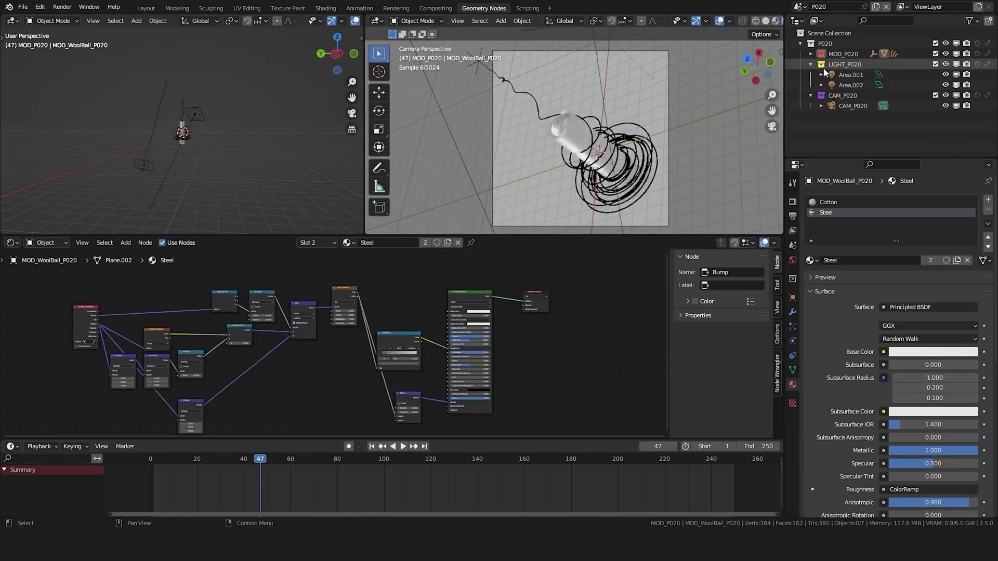
# - Select the Area.002 light and switch the shader editor to the World node tree
pyautogui.click(850, 85)
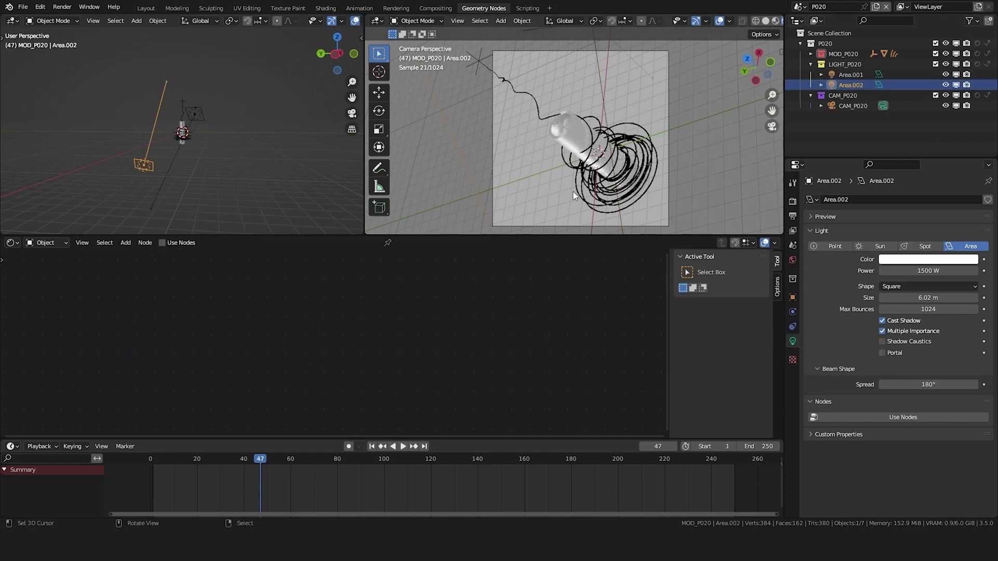
pyautogui.click(44, 242)
pyautogui.click(57, 268)
pyautogui.scroll(6, 349, 333)
pyautogui.moveTo(318, 331); pyautogui.dragTo(373, 325, button='middle')
# - Feed the World Background's Color from an Environment Texture using studio_small_08_2k.exr, with Texture Coordinate and Mapping nodes
pyautogui.click(414, 304)
pyautogui.scroll(1, 382, 312)
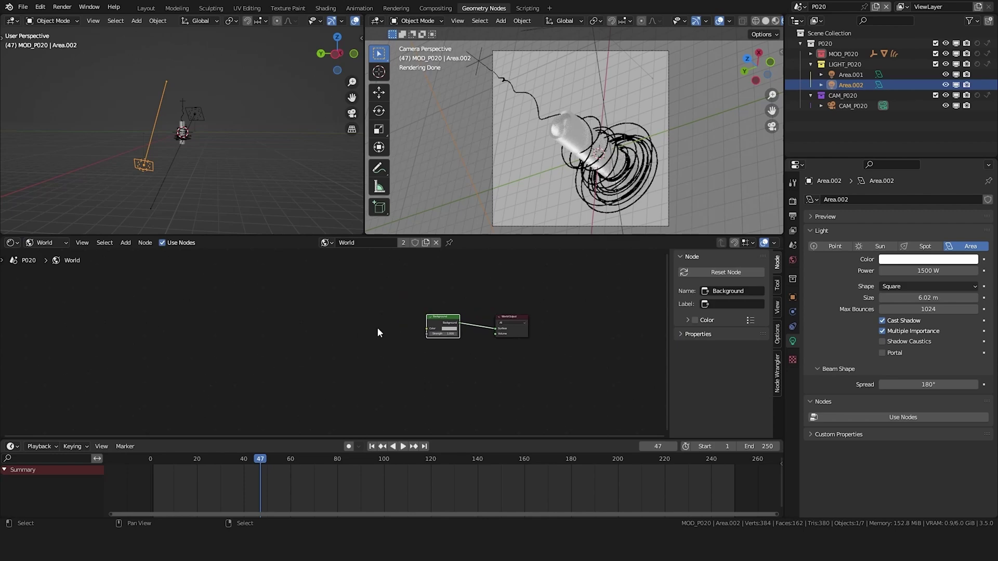
pyautogui.scroll(3, 374, 326)
pyautogui.click(435, 323)
pyautogui.click(466, 312)
pyautogui.hotkey('ctrl', 't')
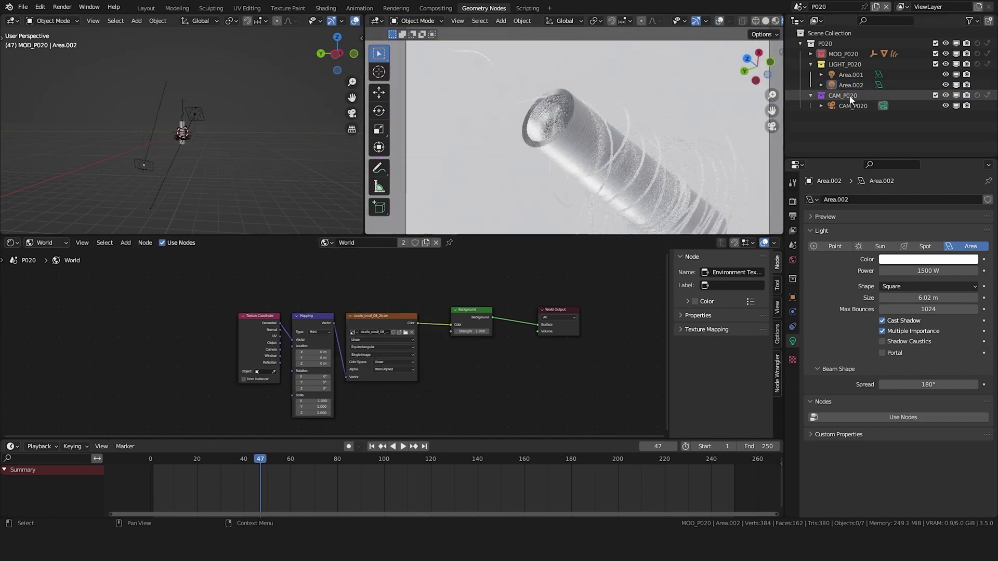
# - Add an empty at the spool in the CAM_P020 collection and parent the CAM_P020 camera to it
pyautogui.click(843, 95)
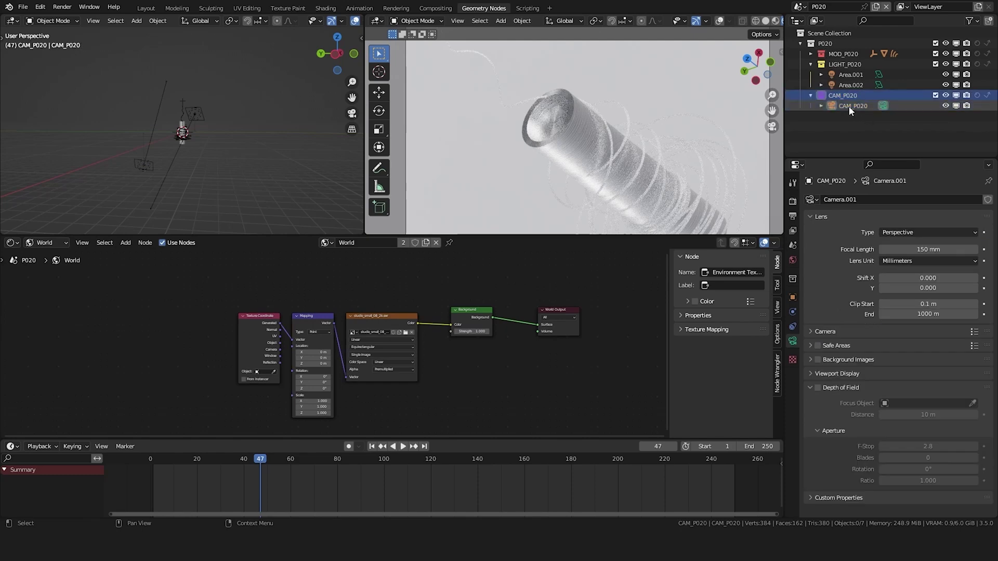
pyautogui.scroll(6, 165, 151)
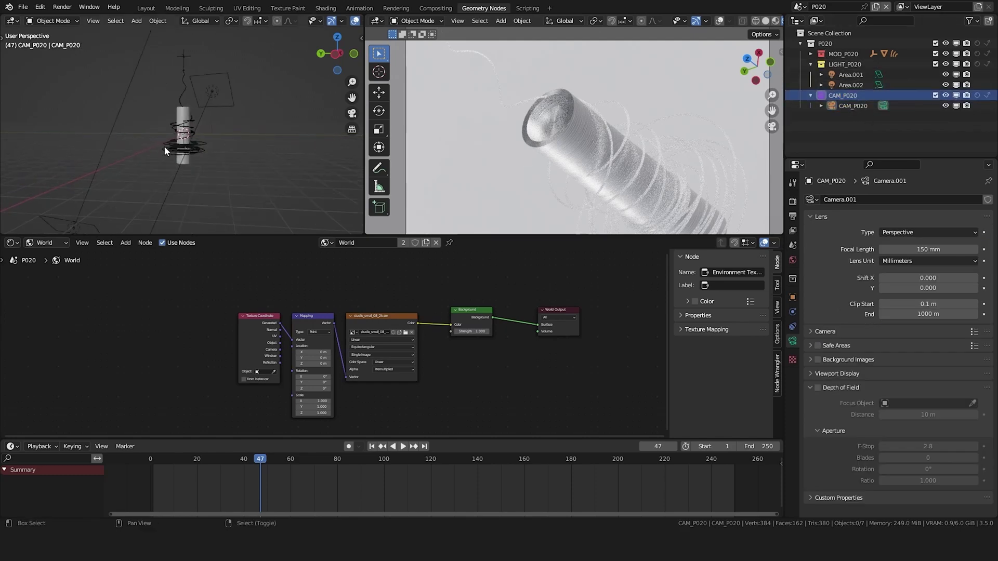
pyautogui.moveTo(191, 133); pyautogui.dragTo(259, 84, button='middle')
pyautogui.hotkey('shift', 'a')
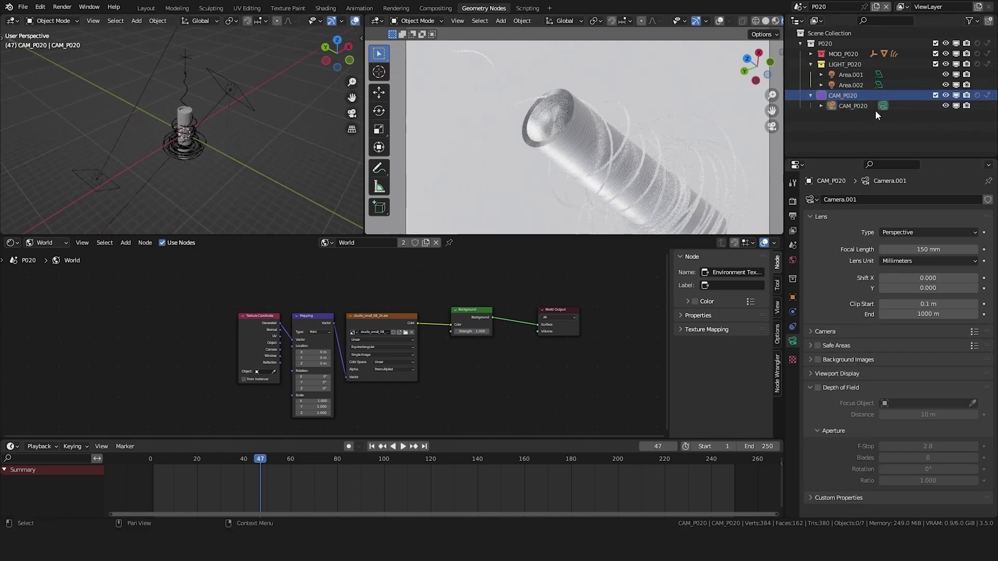
pyautogui.hotkey('shift', 'a')
pyautogui.moveTo(181, 217)
pyautogui.click(226, 216)
pyautogui.moveTo(852, 106); pyautogui.dragTo(851, 116)
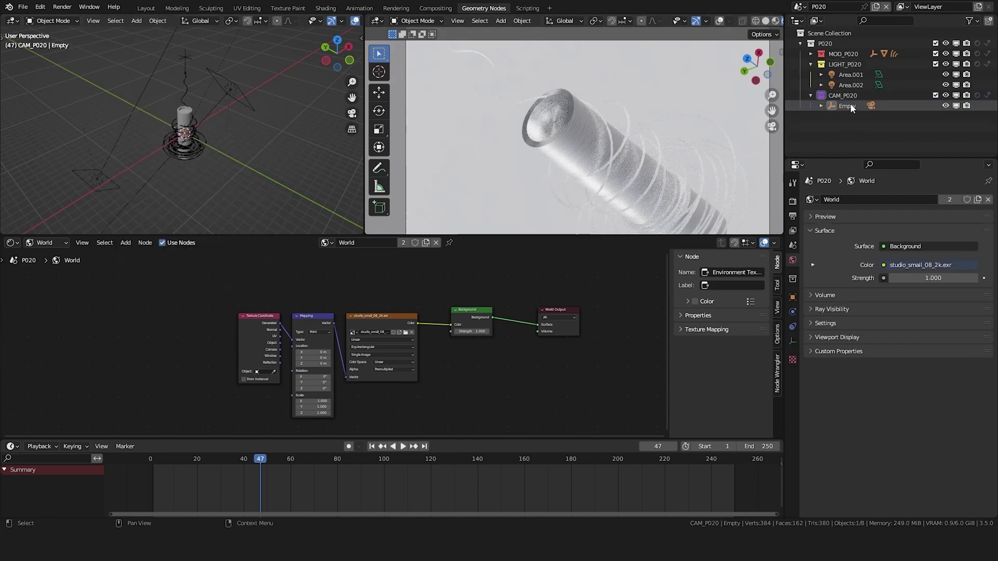
# - Insert a Location & Rotation keyframe on the Empty at frame 0
pyautogui.click(143, 498)
pyautogui.press('i')
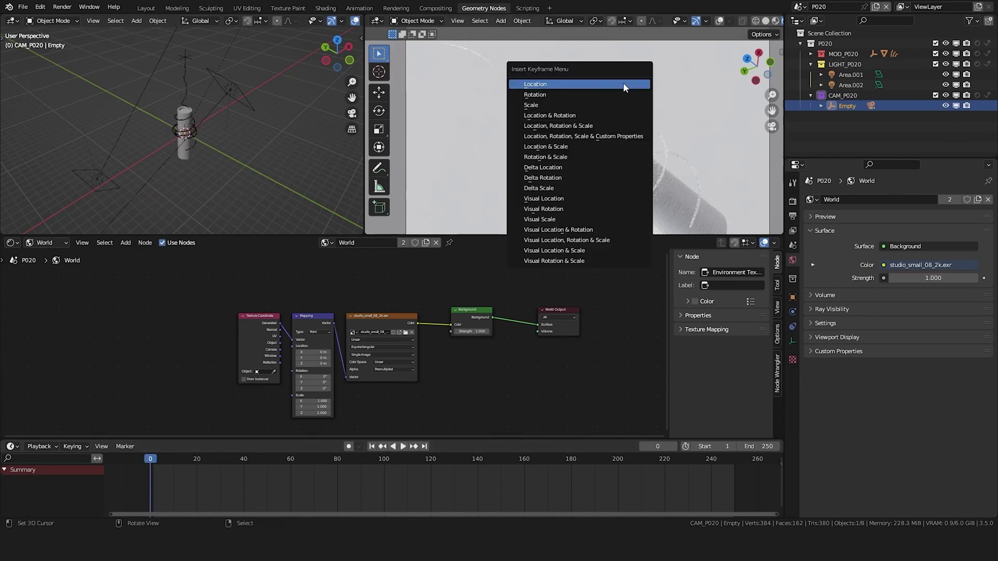
pyautogui.click(590, 115)
pyautogui.scroll(-3, 187, 155)
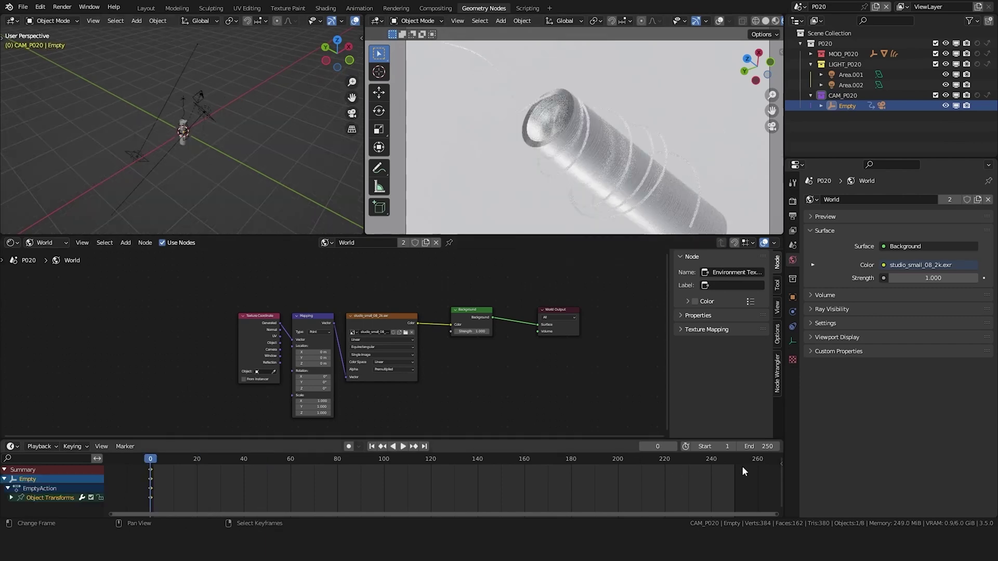
# - Move to frame 250 and switch the camera viewport to Solid shading
pyautogui.rightClick(242, 105)
pyautogui.press('z')
pyautogui.click(681, 109)
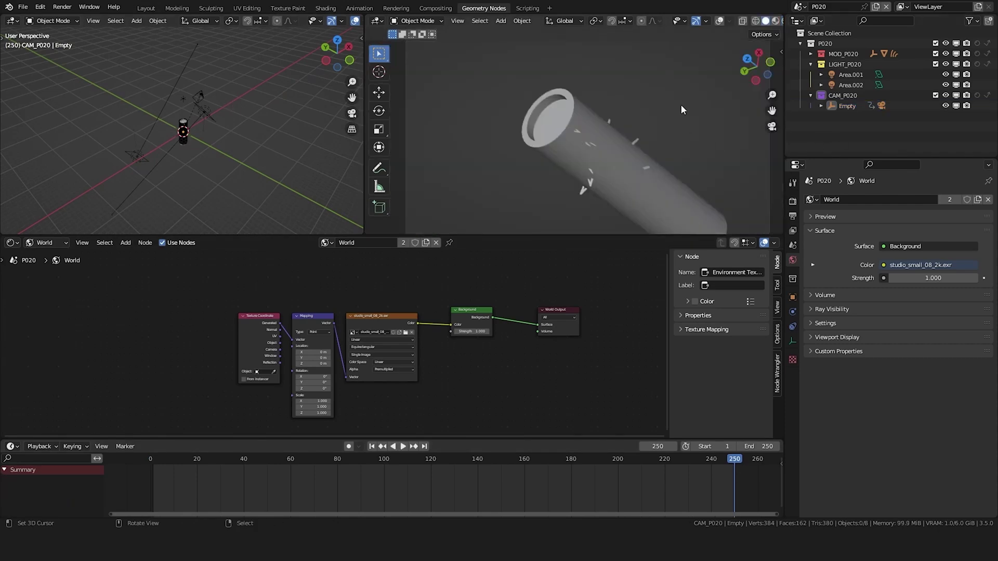
pyautogui.scroll(4, 220, 145)
pyautogui.press('z')
pyautogui.click(228, 142)
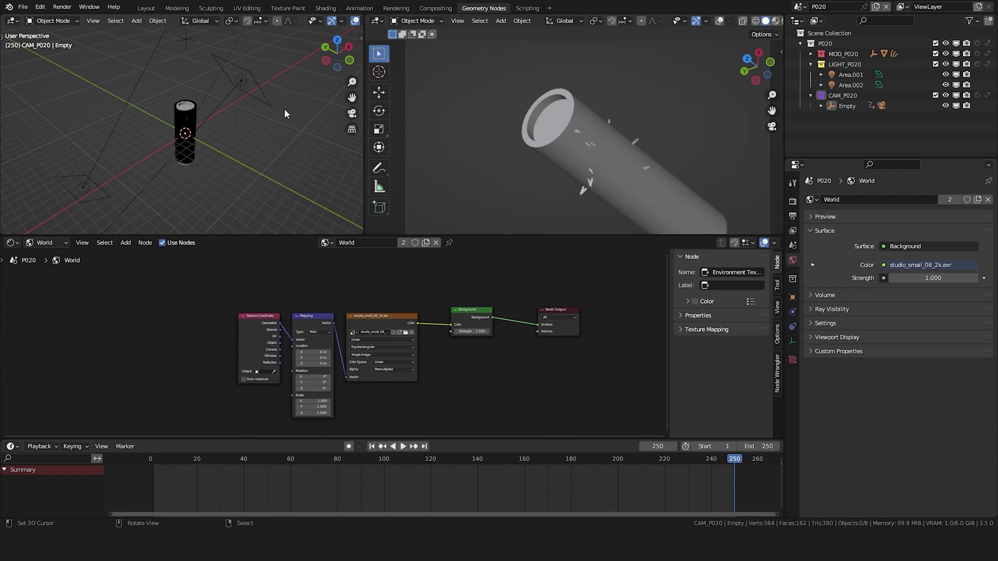
# - Rotate the Empty about the Z axis, tilt it freely so the camera faces the spool's other end, and keyframe it at frame 250
pyautogui.click(862, 107)
pyautogui.press('r')
pyautogui.press('z')
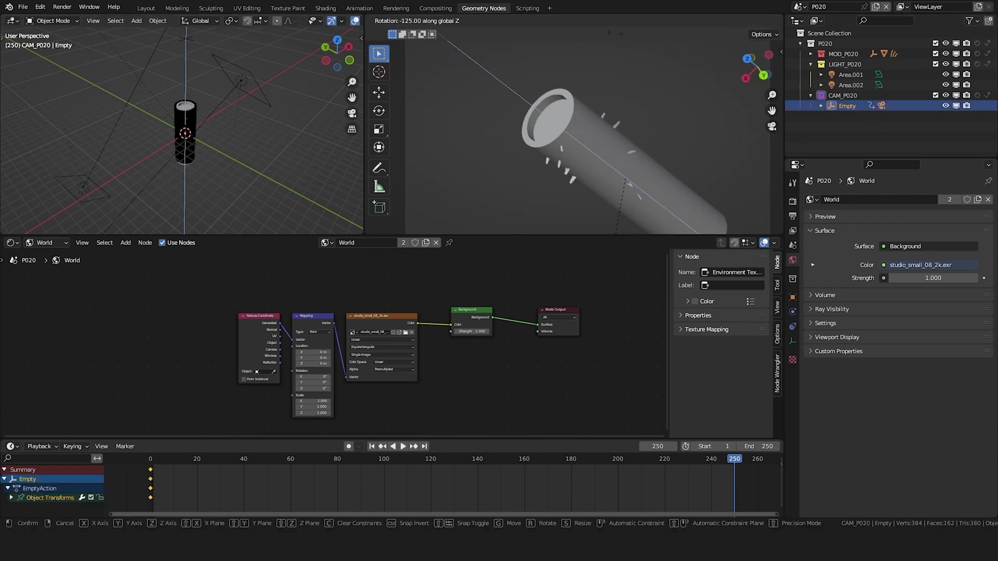
pyautogui.click(693, 97)
pyautogui.press('r')
pyautogui.press('r')
pyautogui.click(641, 138)
pyautogui.press('i')
pyautogui.scroll(3, 641, 139)
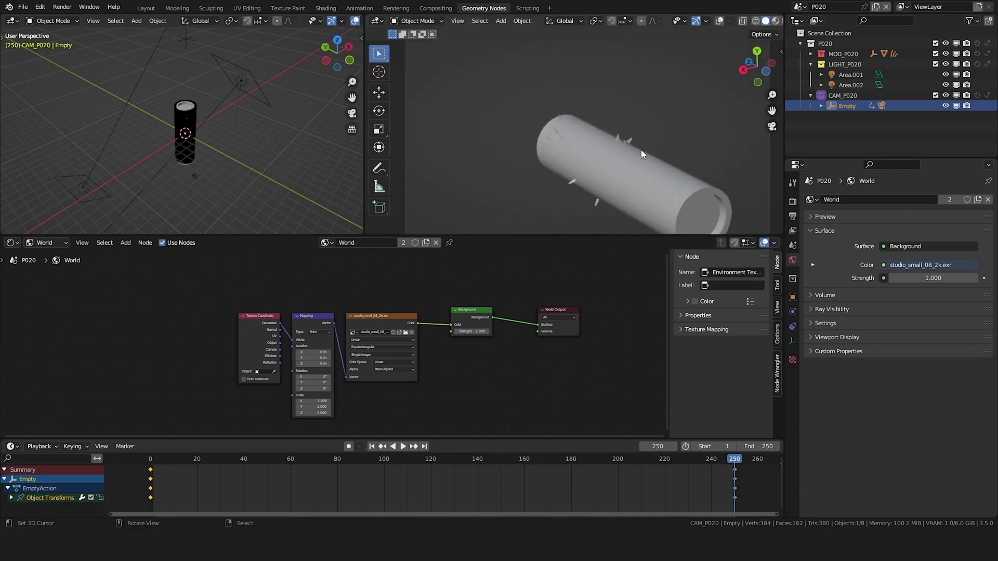
# - Select CURVE_WoolBall_P020 and examine the sampling and Curves display settings in the Cycles render properties
pyautogui.click(619, 136)
pyautogui.scroll(5, 621, 136)
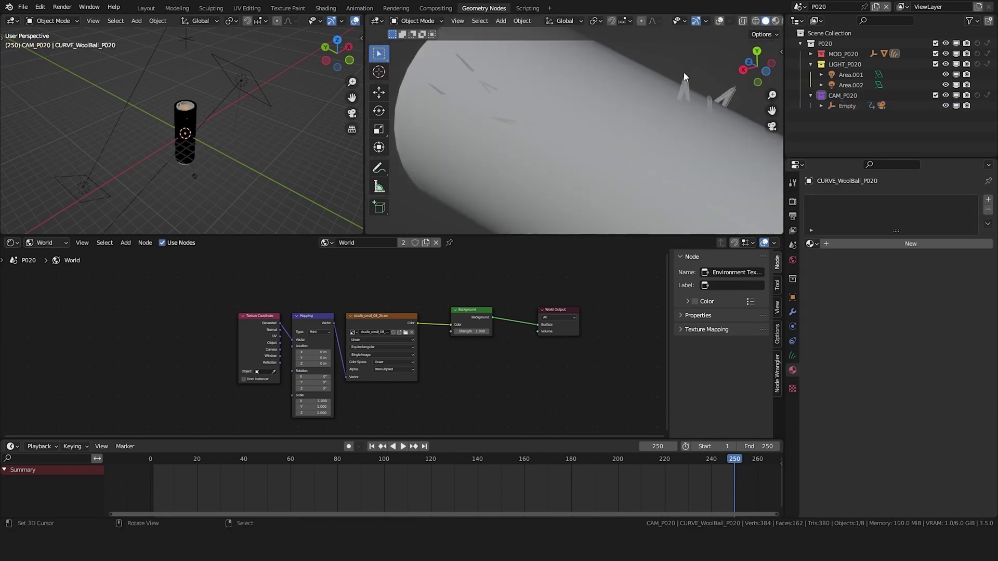
pyautogui.scroll(-2, 697, 97)
pyautogui.click(810, 54)
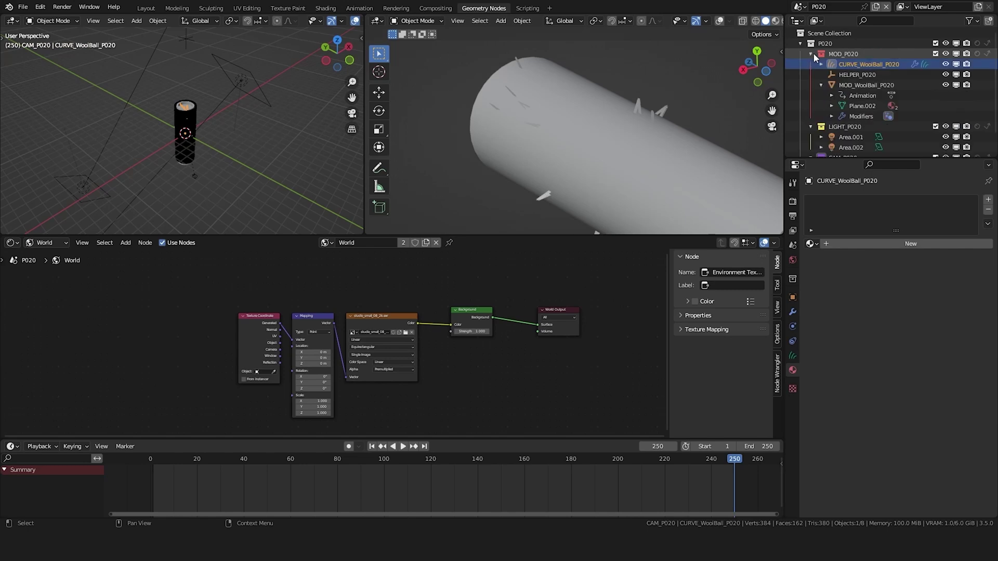
pyautogui.click(793, 202)
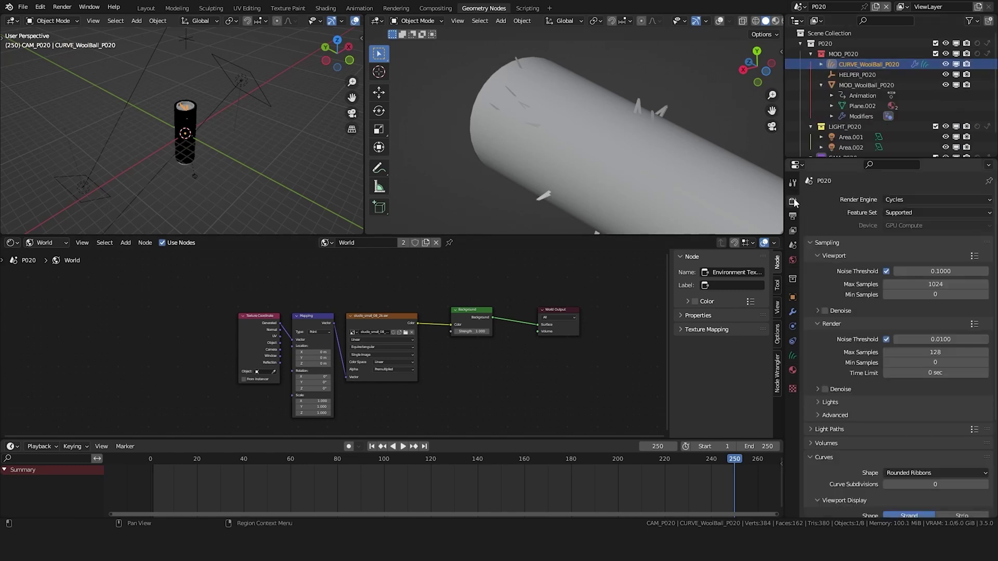
pyautogui.scroll(-3, 853, 374)
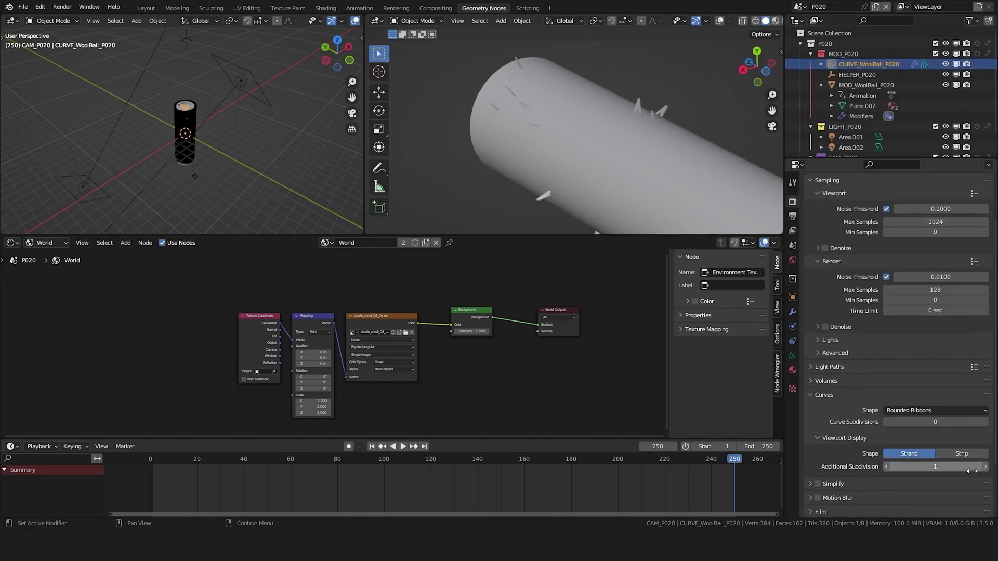
pyautogui.scroll(-3, 705, 205)
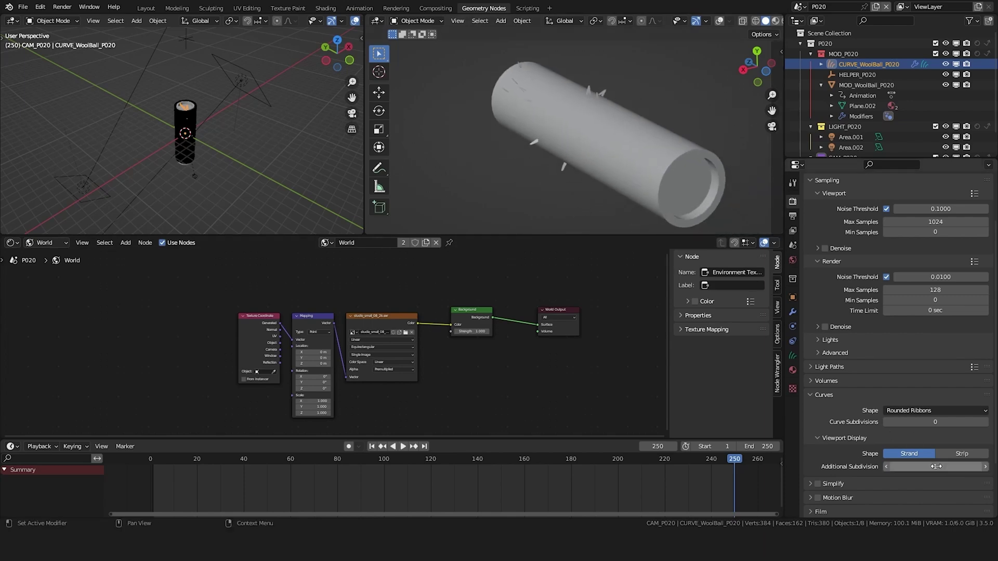
pyautogui.scroll(6, 195, 130)
# - Turn the camera viewport's overlays on and play the animation to review the camera move around the winding wool
pyautogui.click(195, 125)
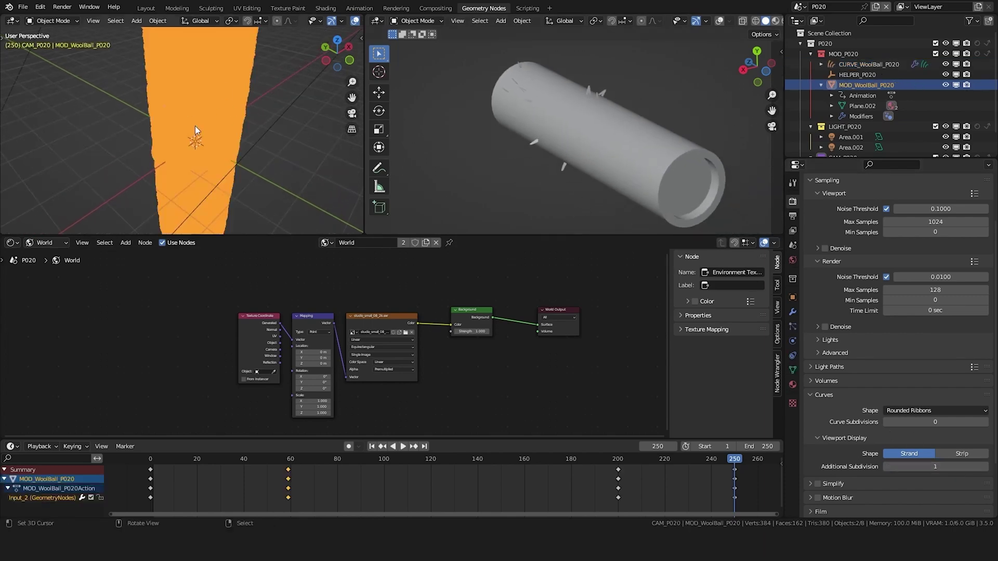
pyautogui.hotkey('shift', 'alt', 'z')
pyautogui.hotkey('alt', 'a')
pyautogui.press('space')
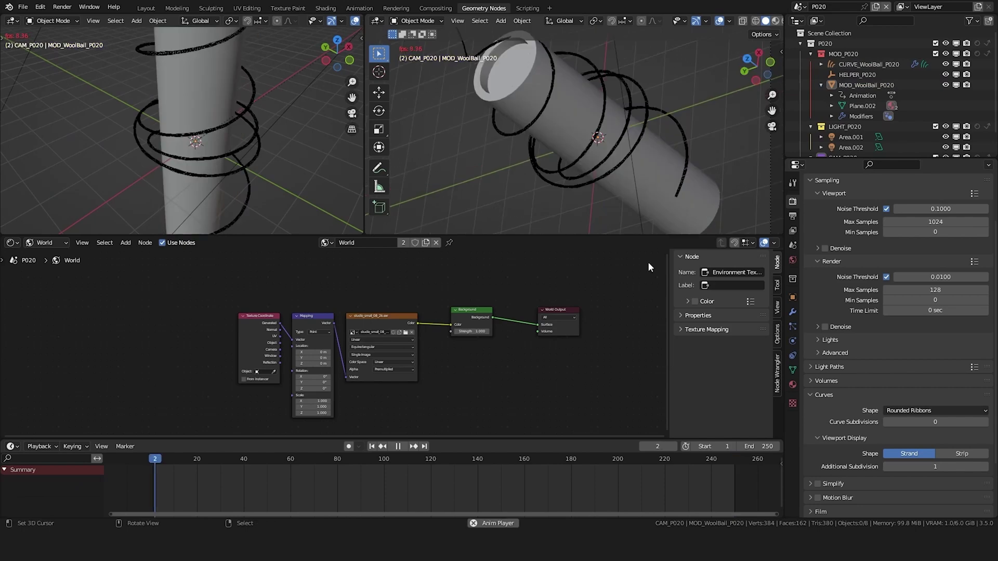
pyautogui.scroll(-2, 873, 130)
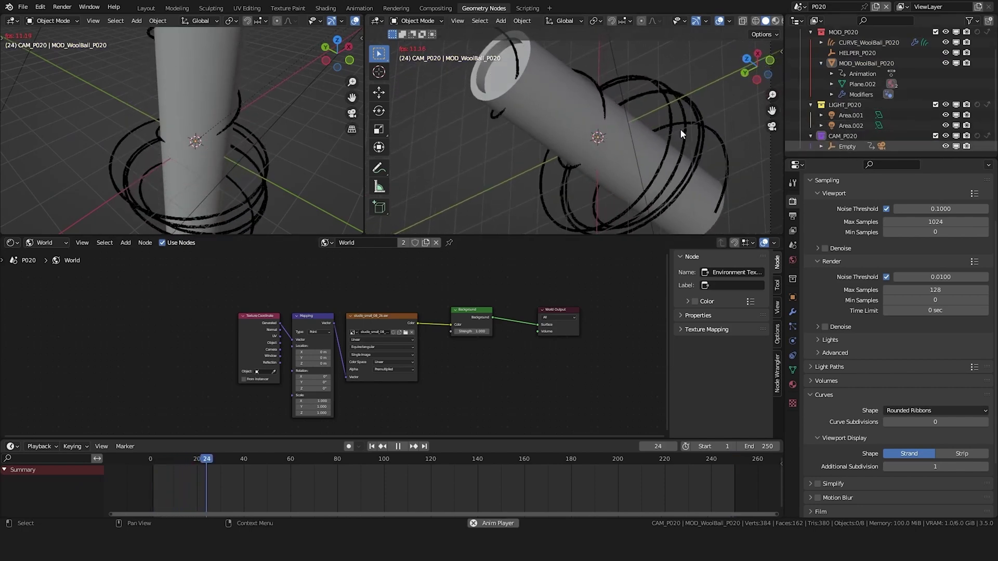
pyautogui.press('space')
pyautogui.click(644, 120)
pyautogui.press('space')
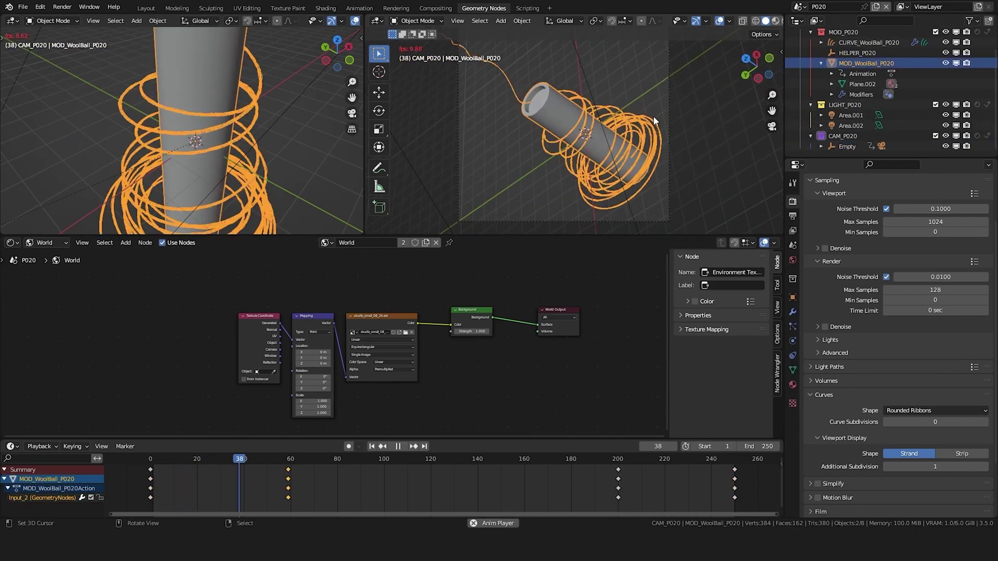
pyautogui.hotkey('alt', 'a')
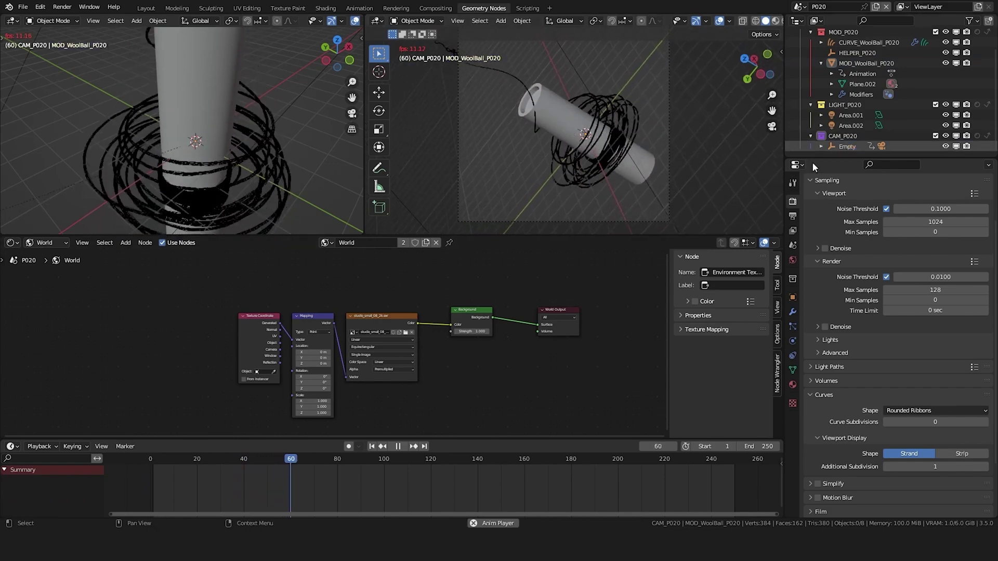
# - Set the interpolation mode of the Empty's keyframes and stop playback at frame 151
pyautogui.click(832, 146)
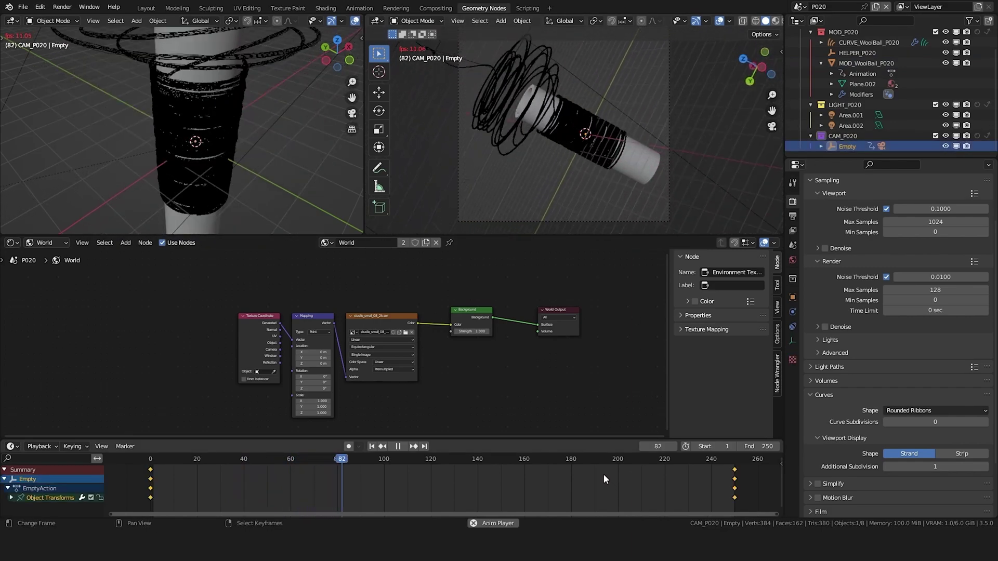
pyautogui.press('t')
pyautogui.click(432, 457)
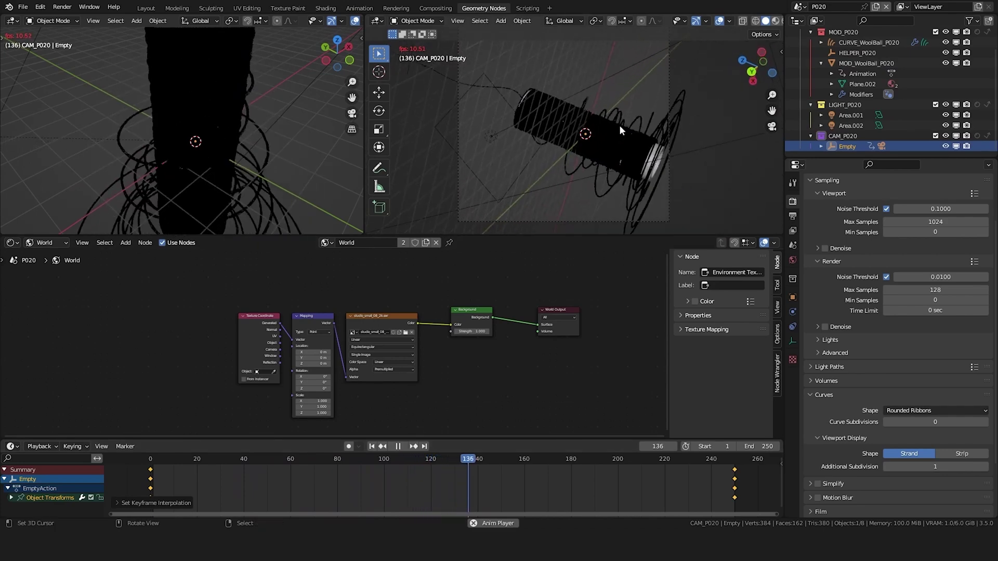
pyautogui.press('space')
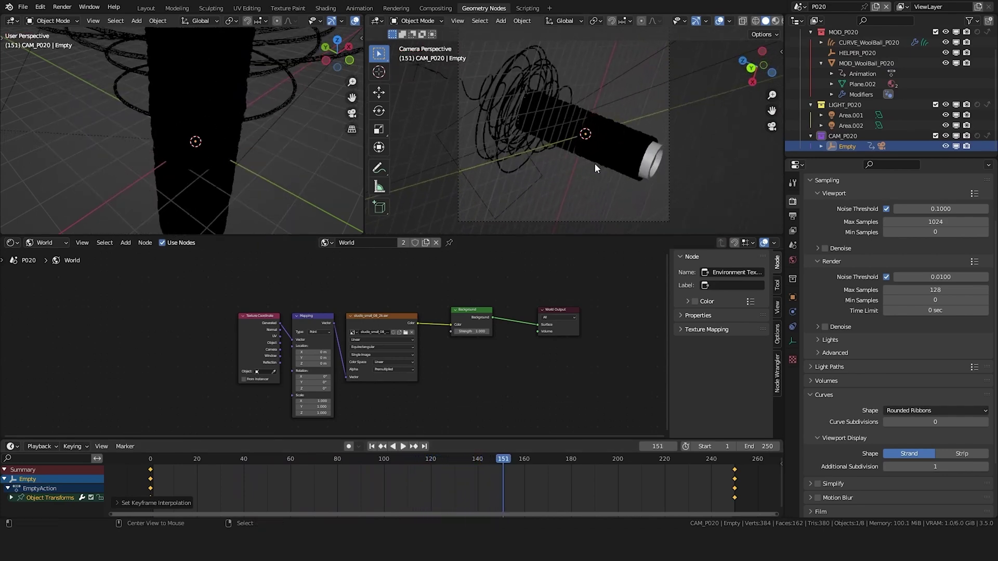
# - Switch the camera viewport to Rendered shading with its overlays hidden and nothing selected
pyautogui.hotkey('alt', 'a')
pyautogui.press('z')
pyautogui.click(604, 35)
pyautogui.hotkey('shift', 'alt', 'z')
pyautogui.scroll(2, 612, 95)
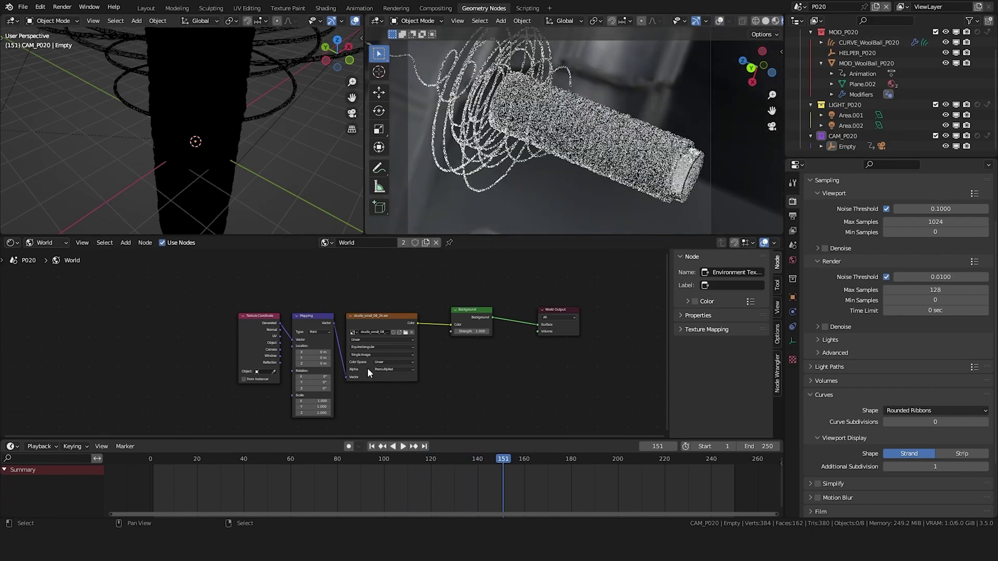
# - Move the World tree's Texture Coordinate, Mapping and Environment Texture nodes farther from the Background node to make room between them
pyautogui.scroll(-1, 389, 345)
pyautogui.click(47, 243)
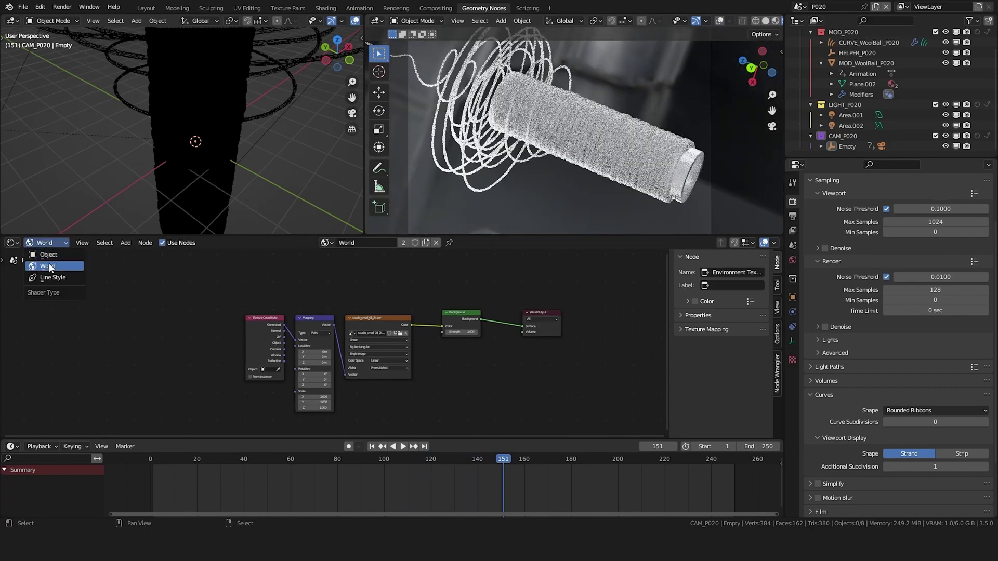
pyautogui.click(49, 266)
pyautogui.press('Home')
pyautogui.moveTo(380, 347); pyautogui.dragTo(392, 351, button='middle')
pyautogui.scroll(5, 467, 370)
pyautogui.scroll(-4, 473, 381)
pyautogui.moveTo(251, 285); pyautogui.dragTo(472, 356)
pyautogui.press('g')
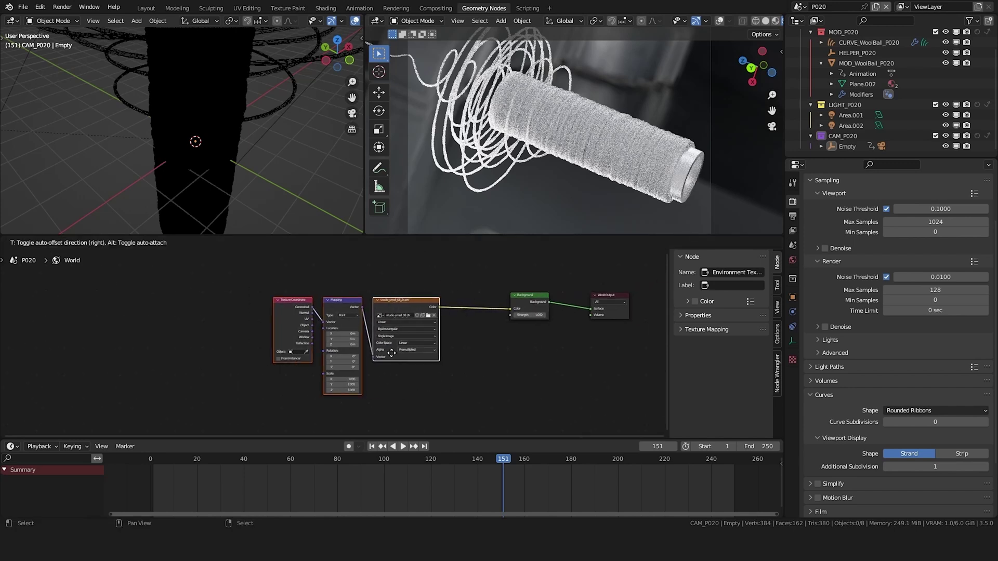
pyautogui.click(263, 359)
pyautogui.click(323, 335)
pyautogui.scroll(4, 332, 335)
pyautogui.moveTo(313, 327); pyautogui.dragTo(360, 357, button='middle')
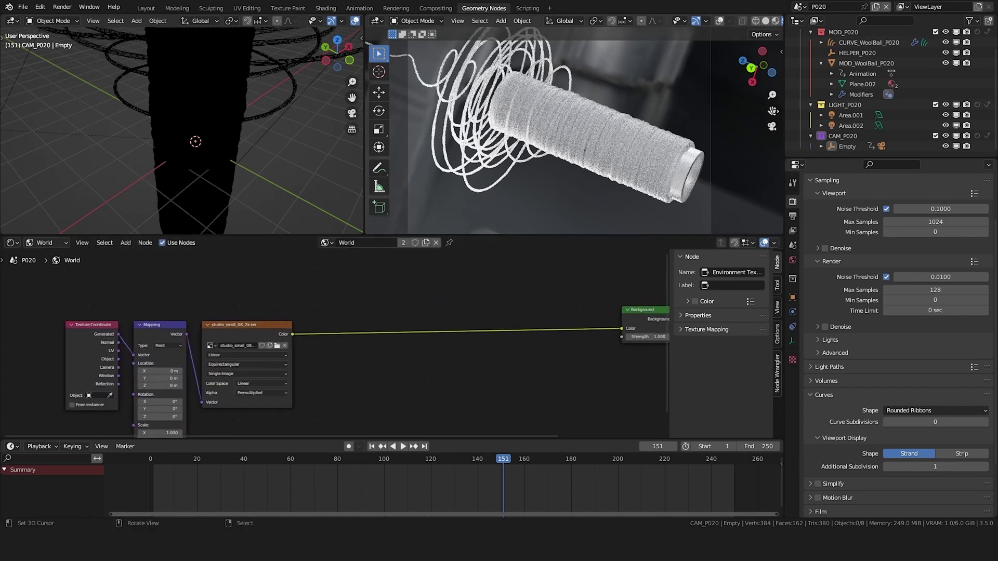
# - Enable Depth of Field on the CAM_P020 camera and bring the camera into view in the perspective viewport
pyautogui.click(882, 146)
pyautogui.click(792, 341)
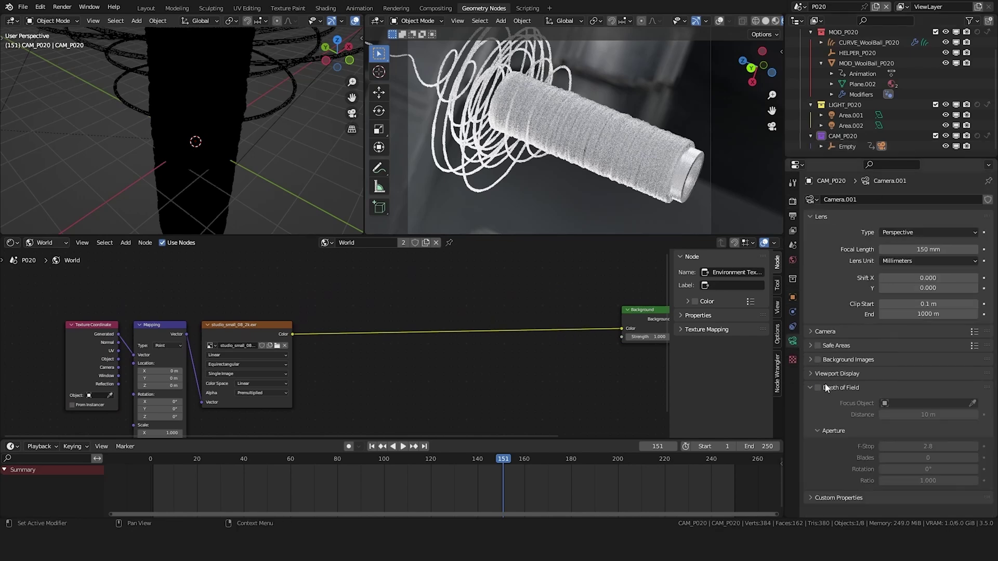
pyautogui.click(810, 388)
pyautogui.click(817, 388)
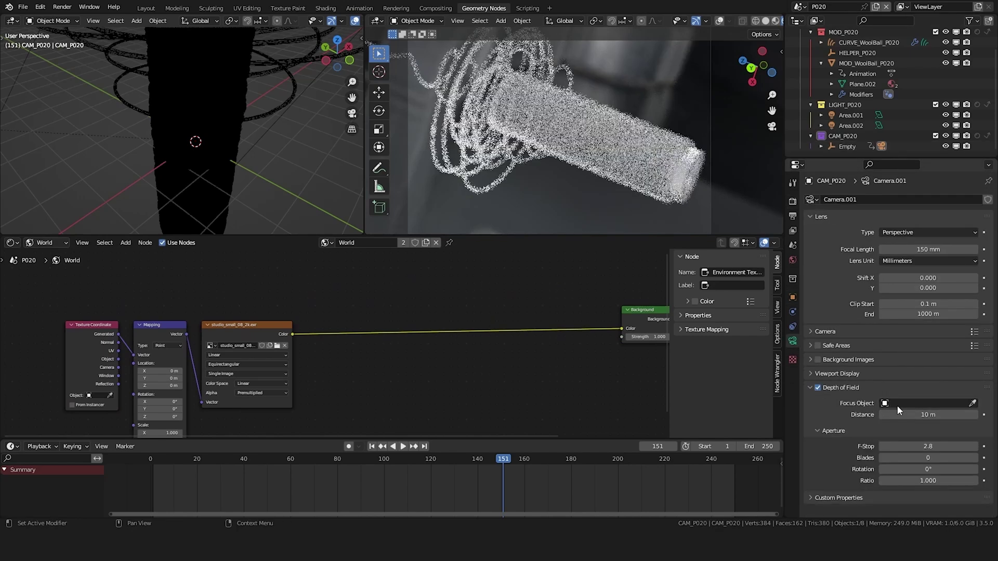
pyautogui.scroll(-8, 223, 114)
pyautogui.moveTo(179, 114); pyautogui.dragTo(210, 167, button='middle')
pyautogui.scroll(-3, 210, 167)
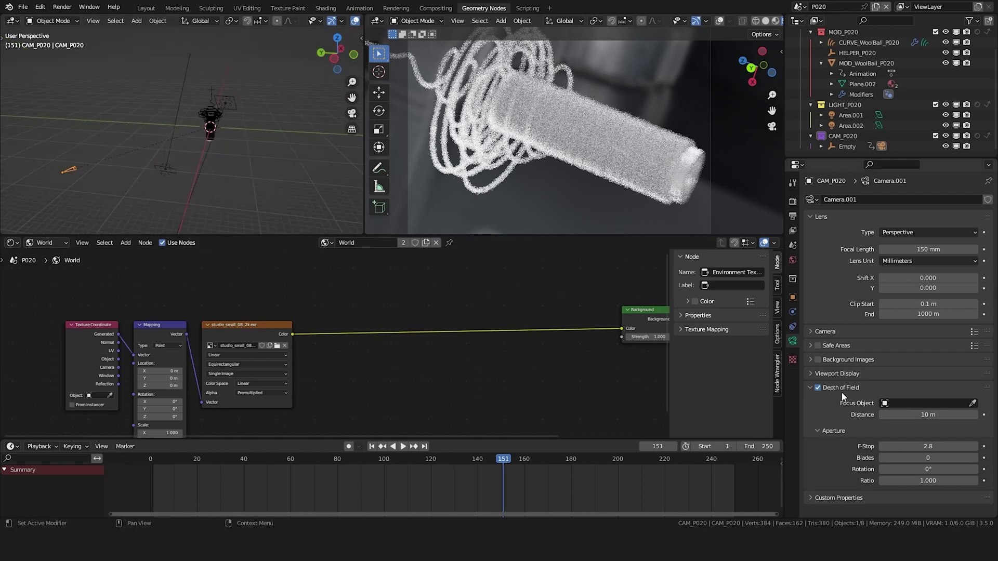
# - Show the CAM_P020 camera's limits in the viewport and set its depth-of-field focus distance to 47 m
pyautogui.click(847, 374)
pyautogui.click(886, 402)
pyautogui.click(850, 374)
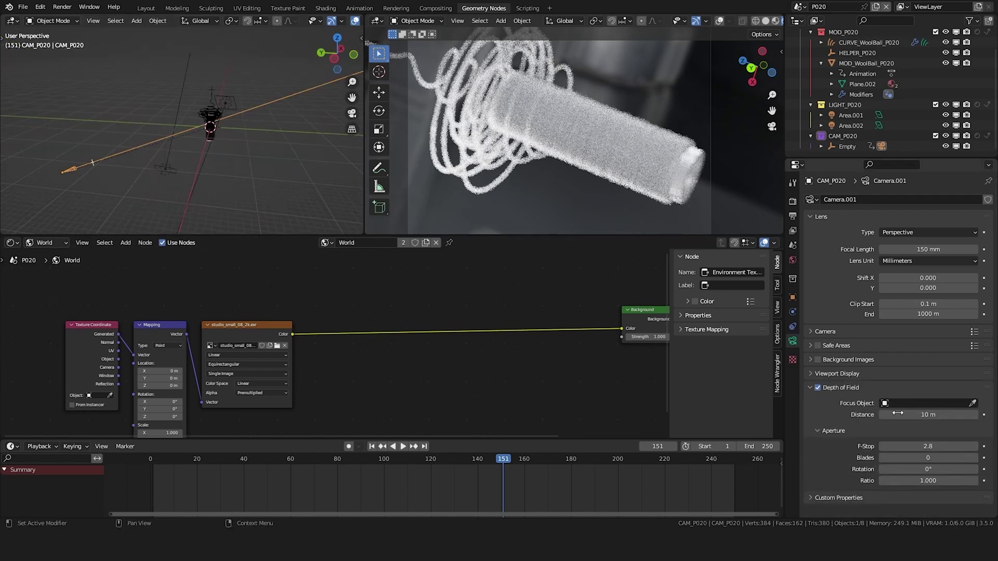
pyautogui.click(840, 373)
pyautogui.click(847, 374)
pyautogui.moveTo(927, 415); pyautogui.dragTo(964, 414)
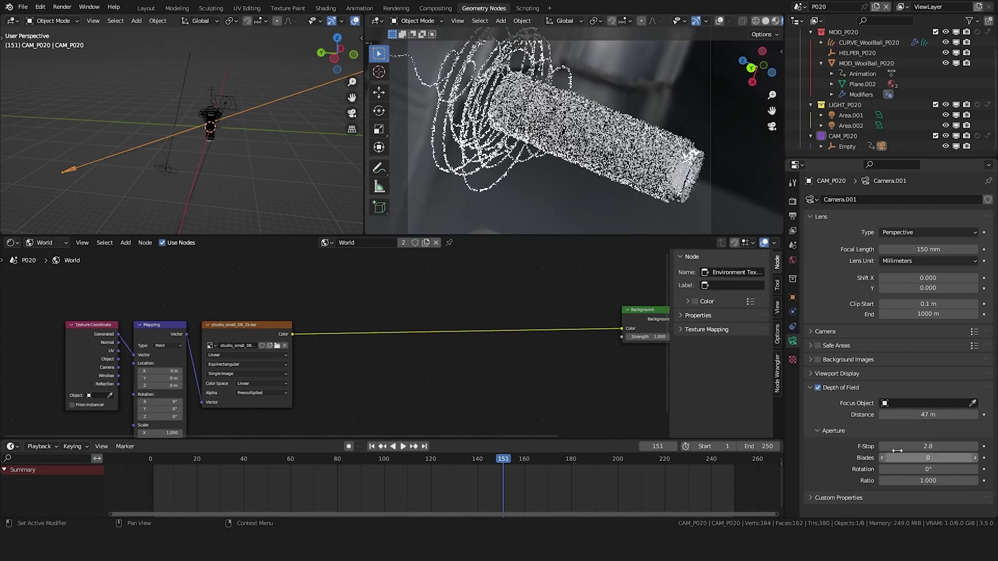
# - Set the camera's aperture F-Stop to 0.2
pyautogui.click(924, 447)
pyautogui.write('0.2')
pyautogui.press('Return')
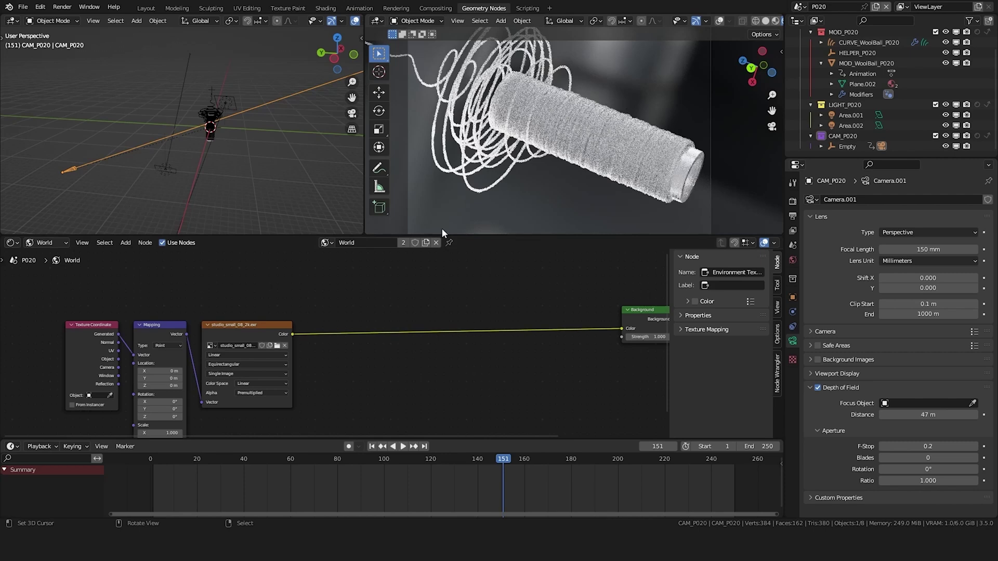
# - Add a Separate XYZ node above the Mapping and Environment Texture nodes in the World tree
pyautogui.moveTo(309, 293); pyautogui.dragTo(354, 300, button='middle')
pyautogui.hotkey('shift', 'a')
pyautogui.click(378, 286)
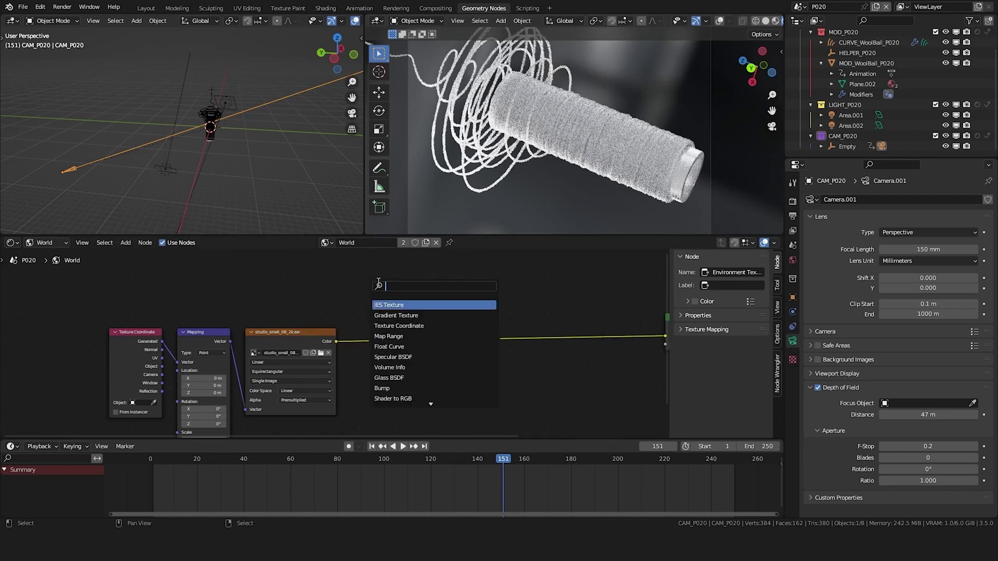
pyautogui.write('se')
pyautogui.press('Return')
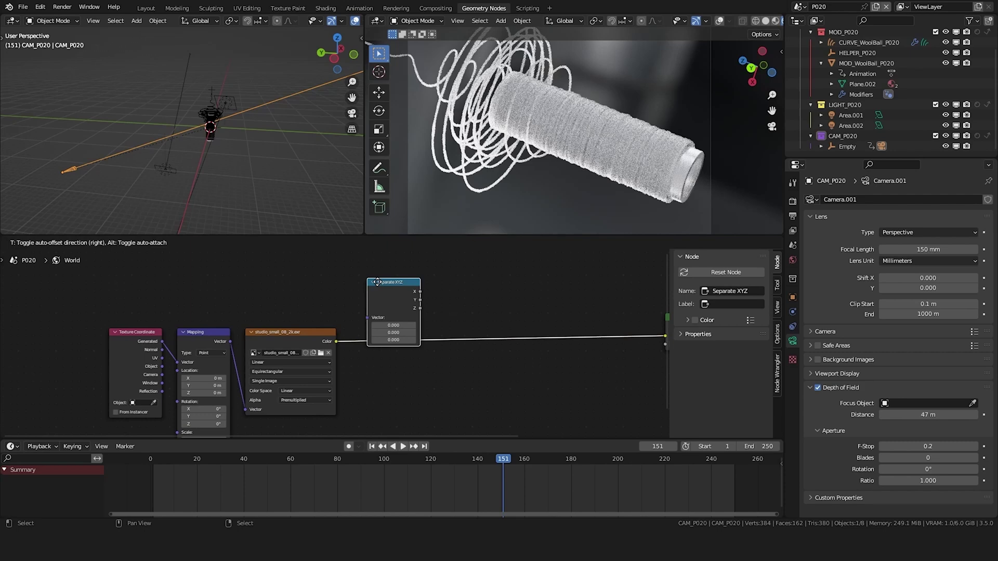
pyautogui.click(270, 276)
# - Link the Texture Coordinate's Window output to Separate XYZ and preview its X and Y outputs, ending on Y
pyautogui.moveTo(161, 394); pyautogui.dragTo(253, 301)
pyautogui.keyDown('ctrl'); pyautogui.keyDown('shift'); pyautogui.click(278, 281); pyautogui.keyUp('shift'); pyautogui.keyUp('ctrl')
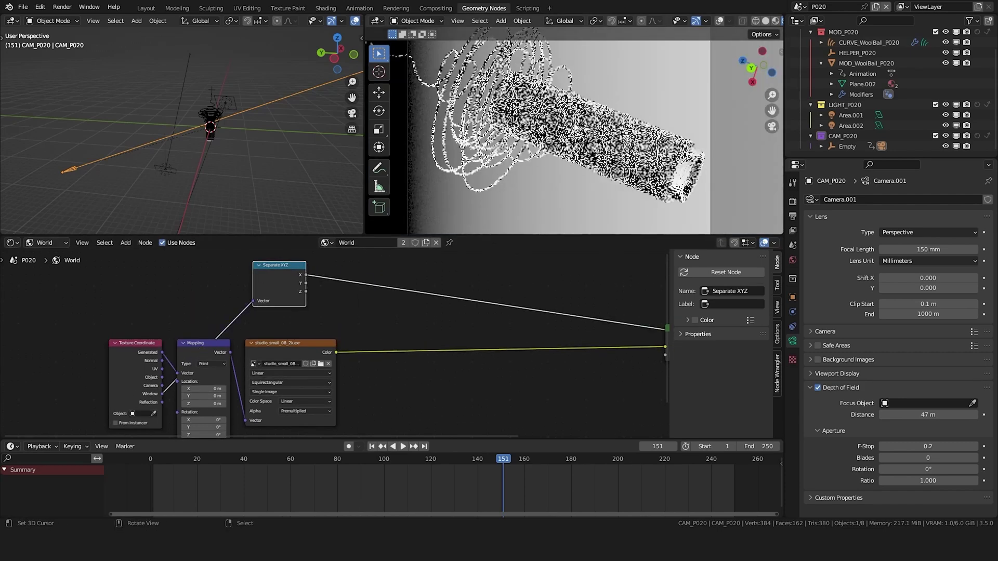
pyautogui.scroll(-4, 473, 151)
pyautogui.keyDown('ctrl'); pyautogui.keyDown('shift'); pyautogui.click(285, 288); pyautogui.keyUp('shift'); pyautogui.keyUp('ctrl')
# - Insert a Math node in Multiply Add mode on the Separate XYZ node's Y output, with Multiplier -0.260
pyautogui.moveTo(382, 296); pyautogui.dragTo(374, 309, button='middle')
pyautogui.hotkey('shift', 'a')
pyautogui.click(431, 289)
pyautogui.write('mac')
pyautogui.press('BackSpace')
pyautogui.press('BackSpace')
pyautogui.write('matath')
pyautogui.press('Return')
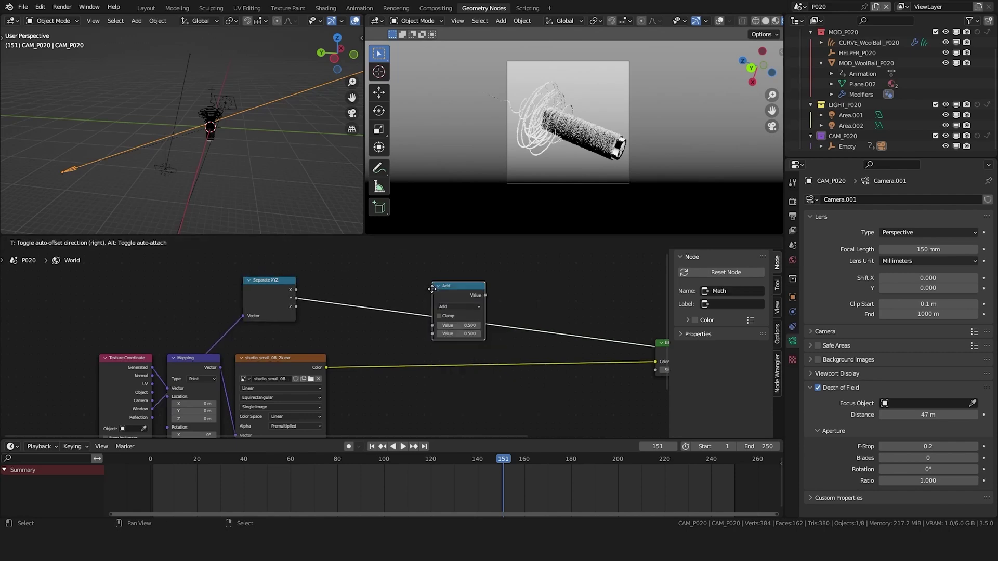
pyautogui.click(364, 293)
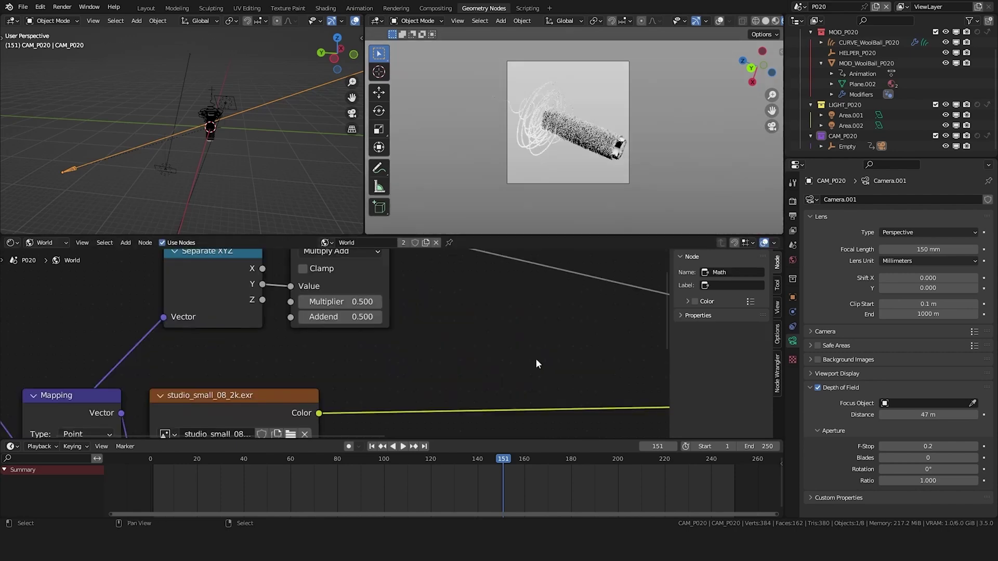
pyautogui.moveTo(353, 365); pyautogui.dragTo(314, 400, button='middle')
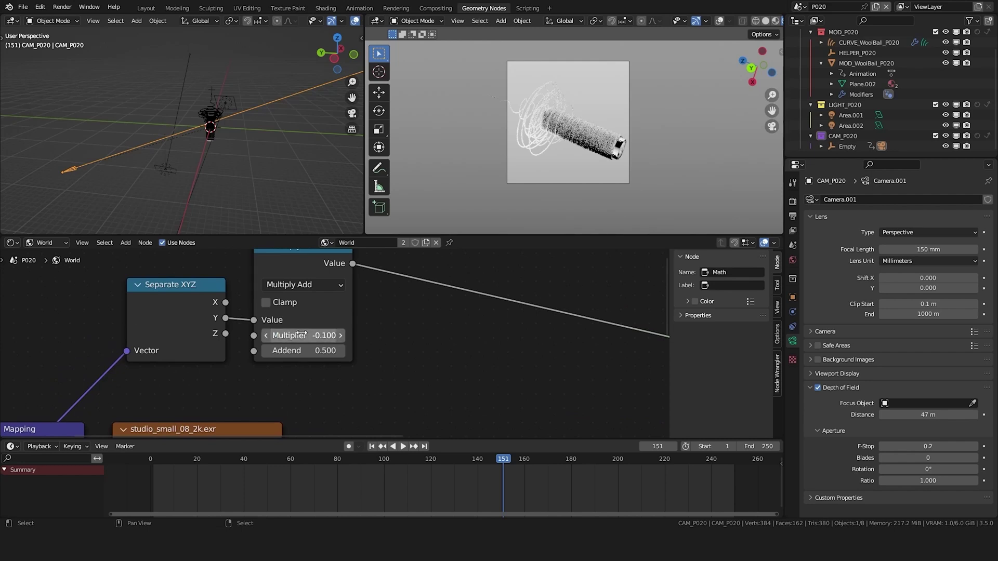
pyautogui.moveTo(301, 333); pyautogui.dragTo(336, 333)
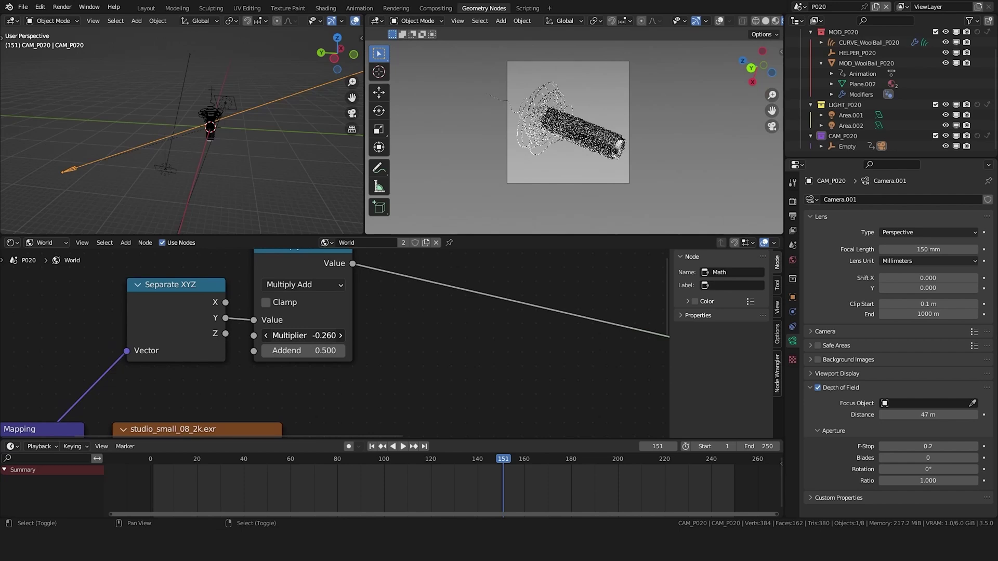
# - Add a Mix node to the World tree in front of the Background node
pyautogui.scroll(-6, 547, 386)
pyautogui.moveTo(548, 386); pyautogui.dragTo(451, 381, button='middle')
pyautogui.click(566, 380)
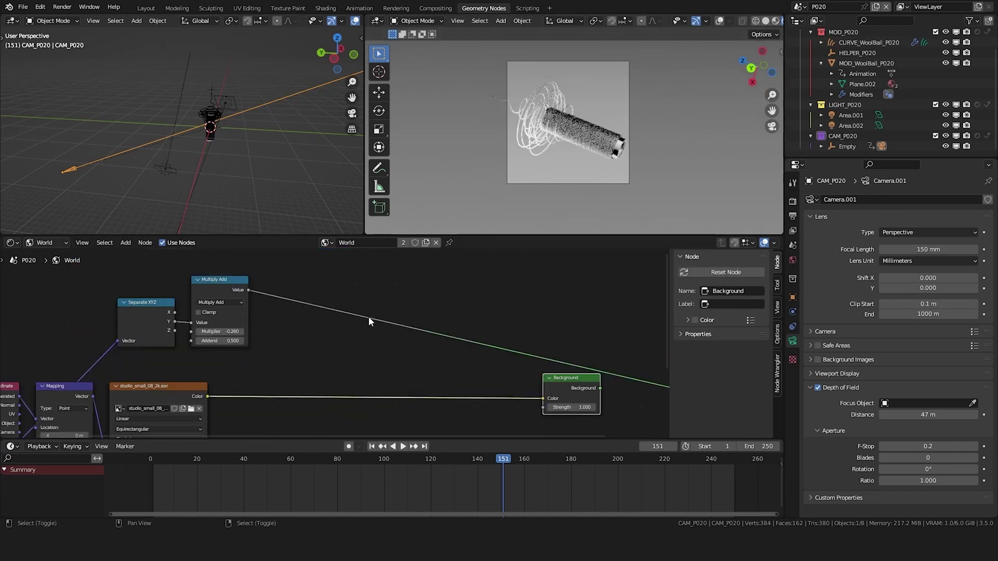
pyautogui.hotkey('shift', 'a')
pyautogui.press('s')
pyautogui.click(335, 287)
pyautogui.hotkey('shift', 'a')
pyautogui.write('smi')
pyautogui.press('Return')
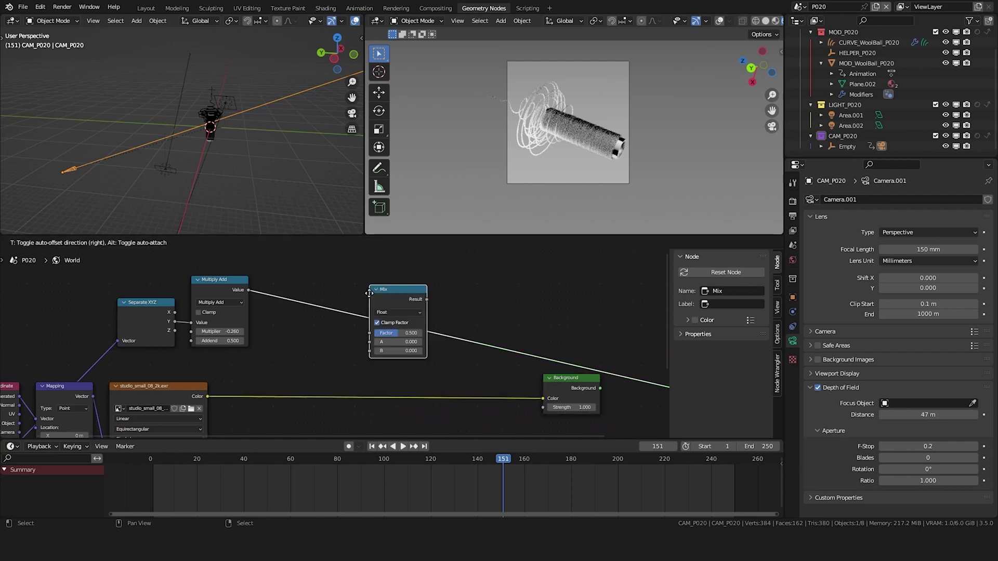
pyautogui.click(413, 363)
# - Feed the Environment Texture into Mix input A and Multiply Add into B, and send the result through Background to World Output
pyautogui.moveTo(248, 290); pyautogui.dragTo(296, 333)
pyautogui.moveTo(406, 419); pyautogui.dragTo(404, 418)
pyautogui.click(545, 380)
pyautogui.press('Home')
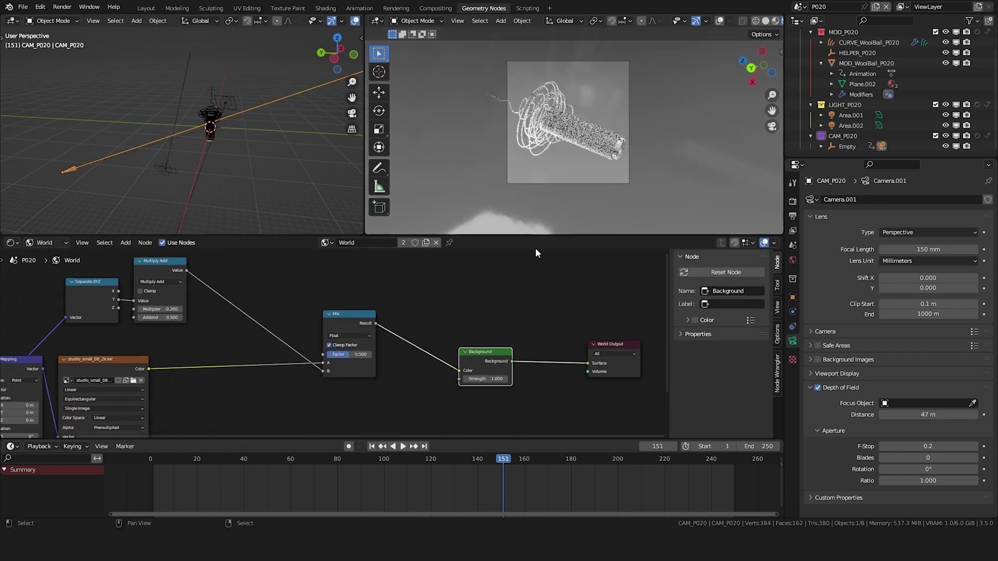
# - Go to frame 63 and try clamping the Multiply Add node's output
pyautogui.scroll(4, 565, 163)
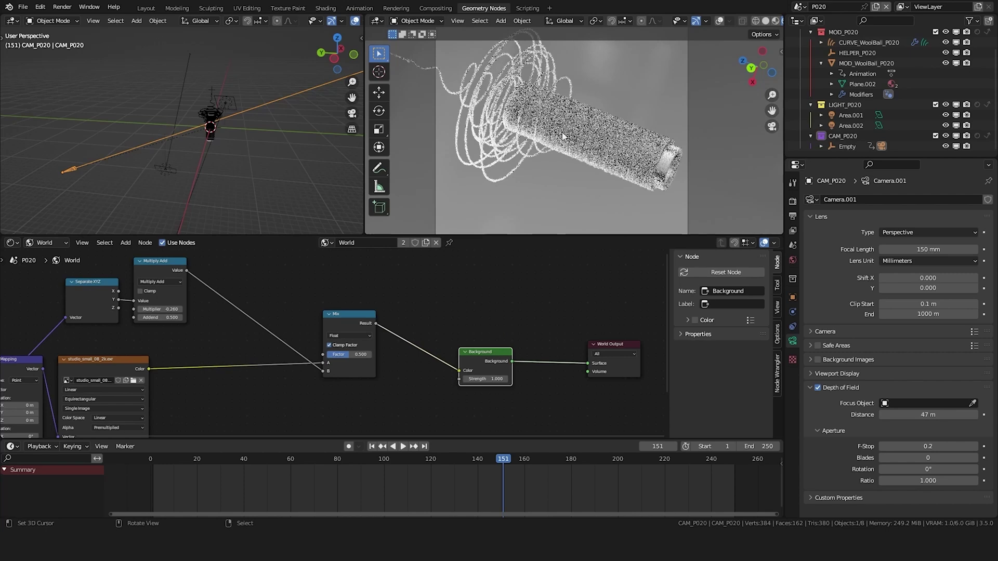
pyautogui.click(299, 472)
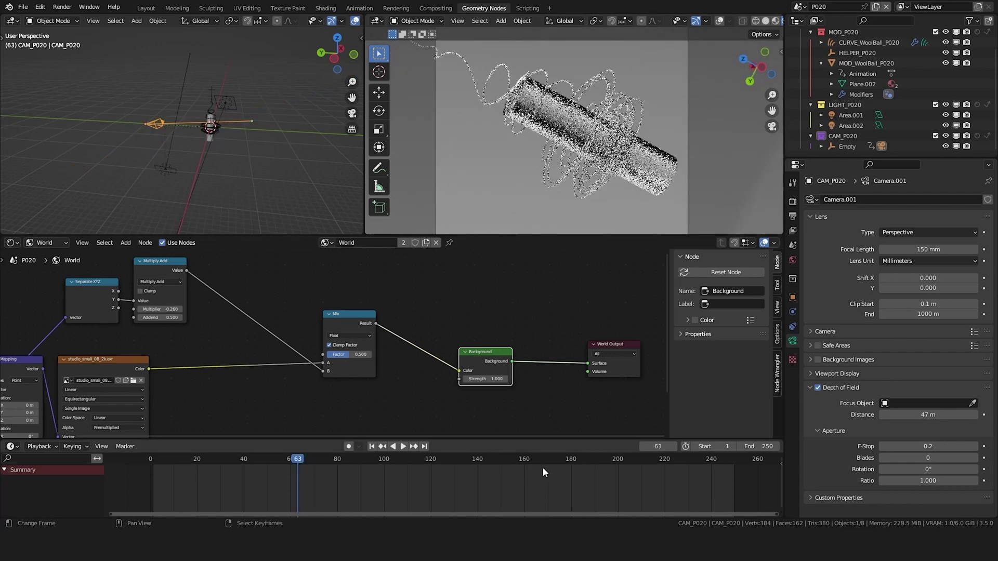
pyautogui.moveTo(209, 316); pyautogui.dragTo(281, 350, button='middle')
pyautogui.click(239, 294)
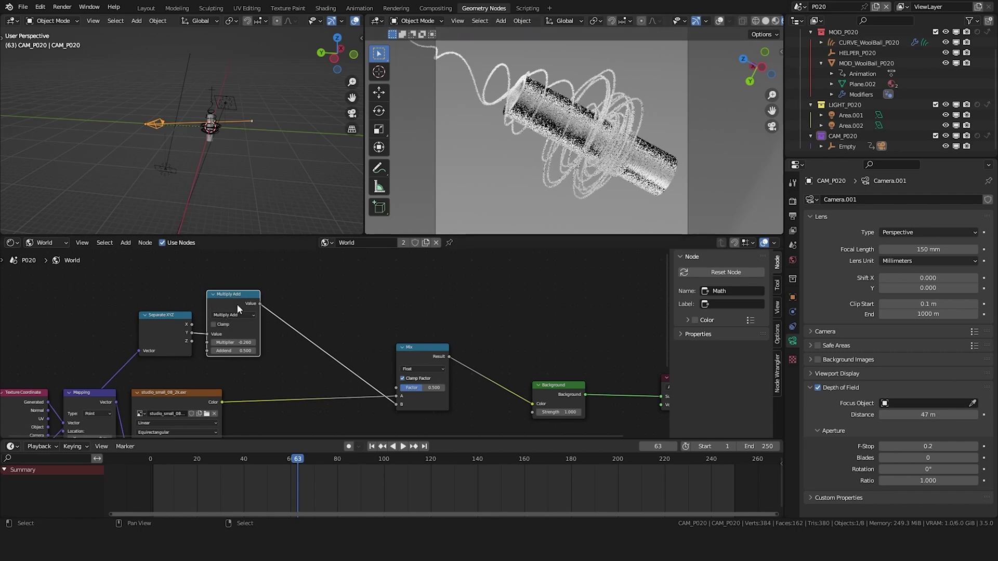
pyautogui.click(213, 325)
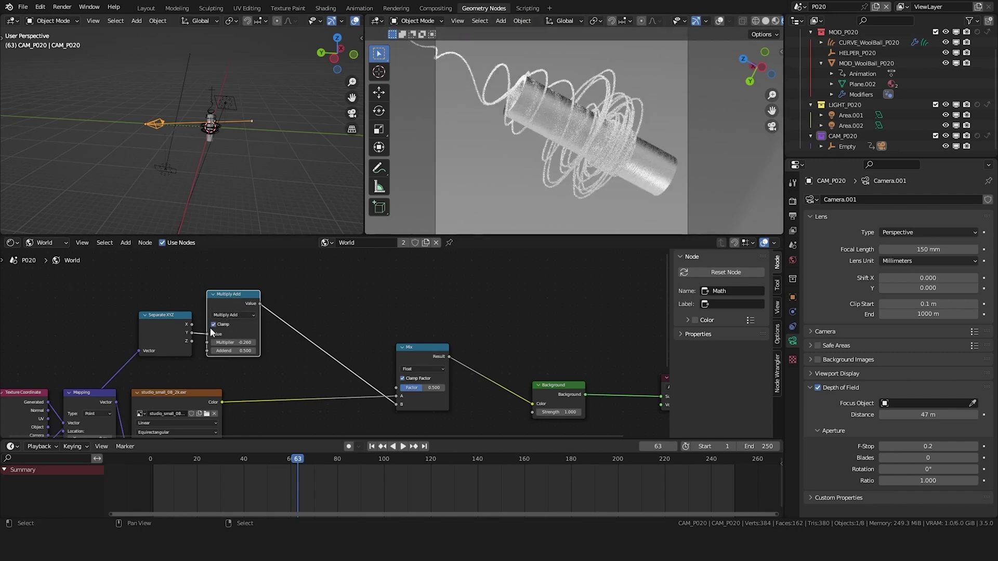
pyautogui.moveTo(341, 314); pyautogui.dragTo(419, 285, button='middle')
pyautogui.scroll(-1, 419, 285)
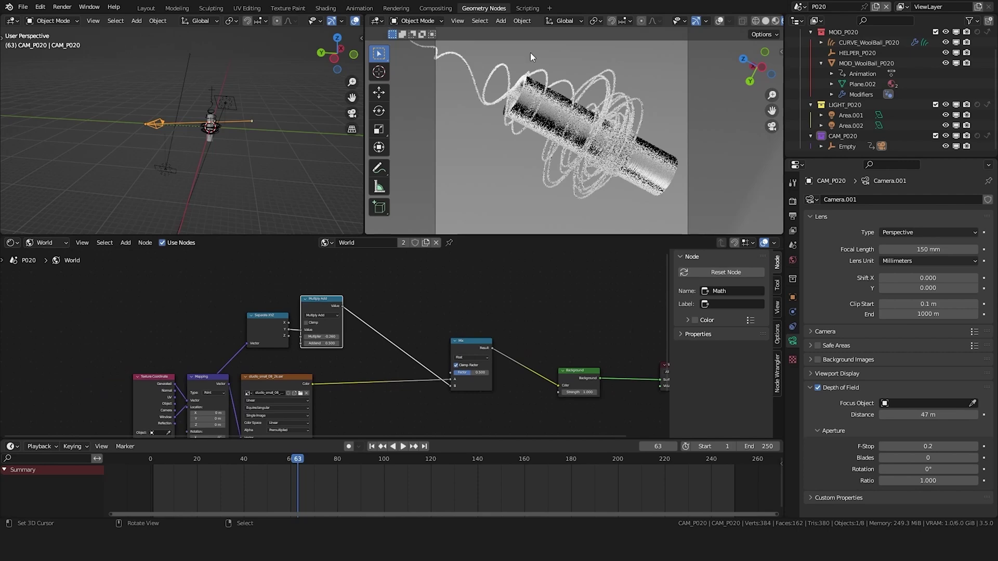
# - Insert a ColorRamp node between Multiply Add and Mix, and check the render at frame 232
pyautogui.moveTo(380, 319); pyautogui.dragTo(410, 301, button='middle')
pyautogui.scroll(1, 419, 290)
pyautogui.press('q')
pyautogui.hotkey('shift', 'a')
pyautogui.click(434, 280)
pyautogui.write('color ramp')
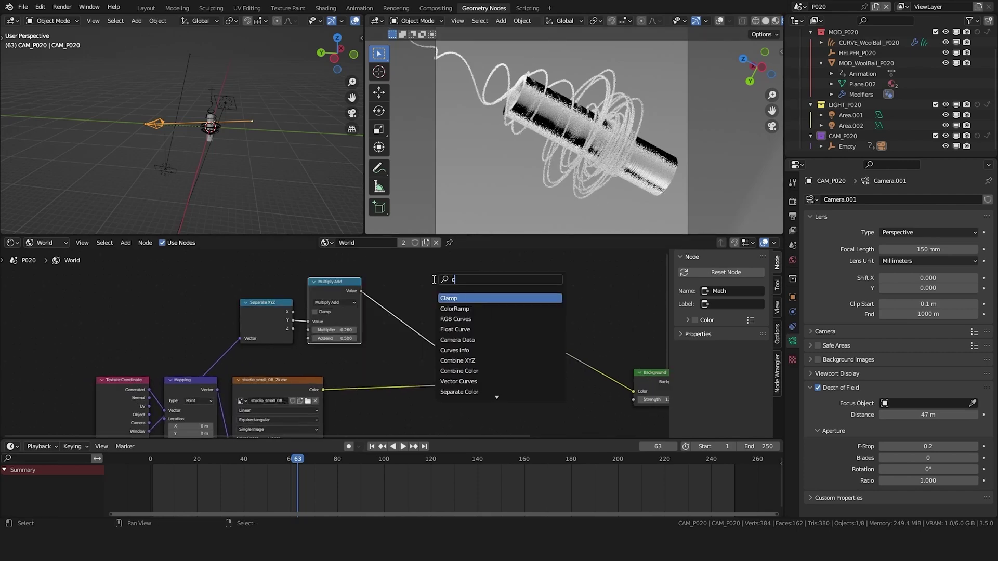
pyautogui.press('Return')
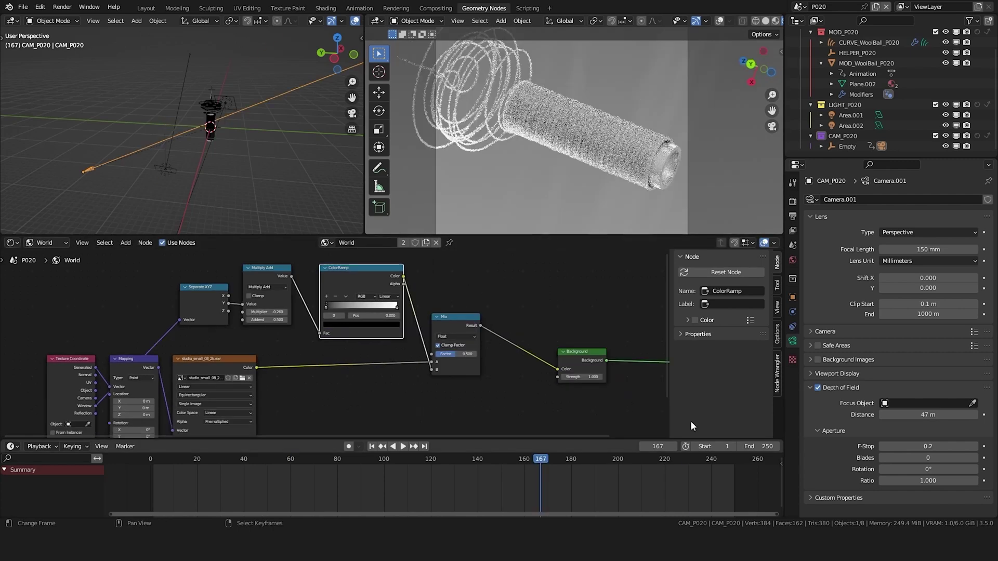
pyautogui.click(691, 459)
pyautogui.moveTo(223, 123); pyautogui.dragTo(249, 125, button='middle')
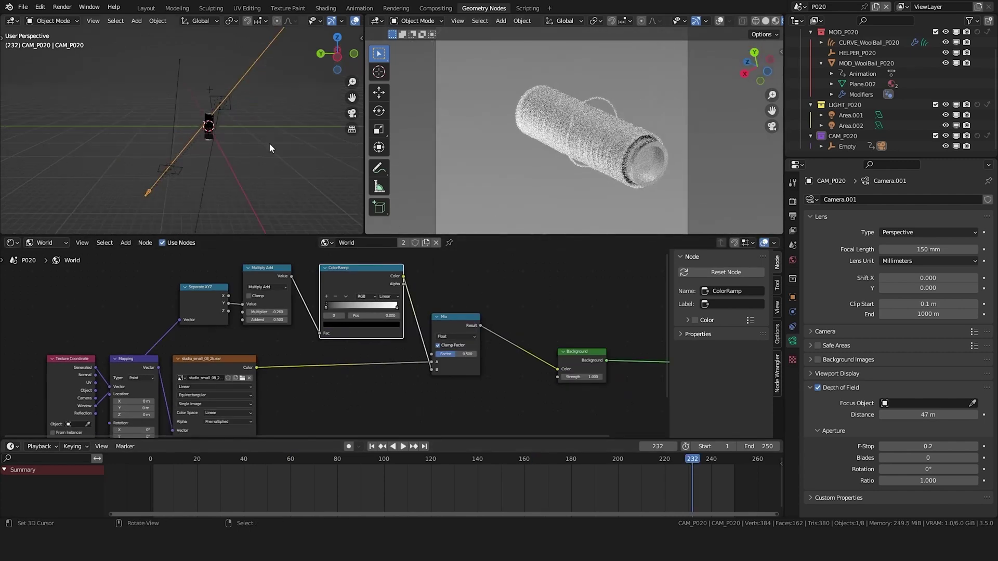
# - Move the World Output node farther away from the Background node
pyautogui.moveTo(545, 382); pyautogui.dragTo(227, 362, button='middle')
pyautogui.scroll(-3, 331, 338)
pyautogui.moveTo(370, 293); pyautogui.dragTo(375, 355)
pyautogui.press('g')
pyautogui.click(521, 353)
# - Move the Background node closer to Mix and place a duplicate that keeps its input link just above it
pyautogui.scroll(5, 277, 343)
pyautogui.moveTo(277, 343); pyautogui.dragTo(456, 354, button='middle')
pyautogui.moveTo(456, 355); pyautogui.dragTo(425, 354)
pyautogui.moveTo(513, 338); pyautogui.dragTo(397, 377, button='middle')
pyautogui.hotkey('ctrl', 'shift', 'd')
pyautogui.click(371, 303)
# - Add a Light Path node and place it above the two Background nodes
pyautogui.hotkey('shift', 'a')
pyautogui.click(393, 290)
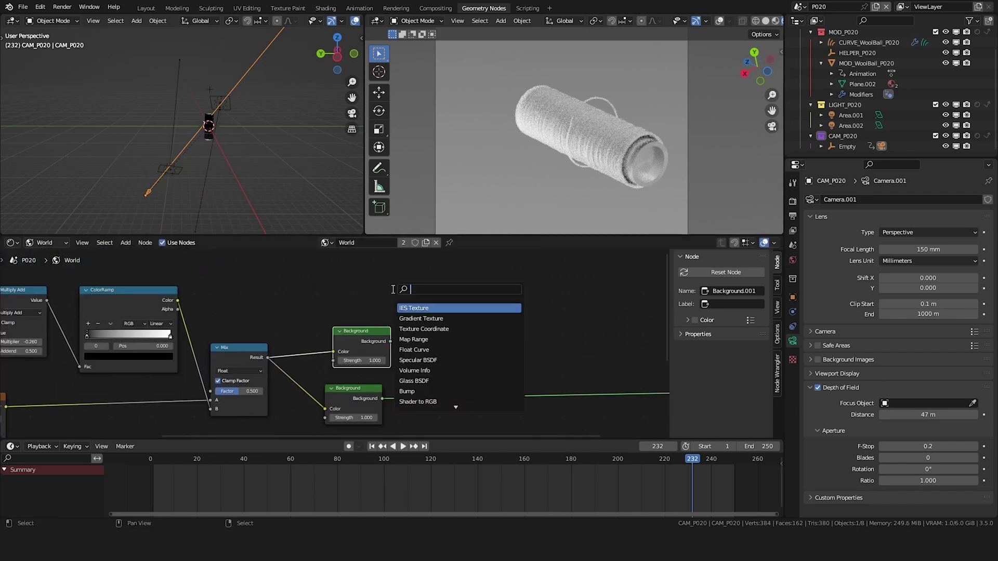
pyautogui.press('Return')
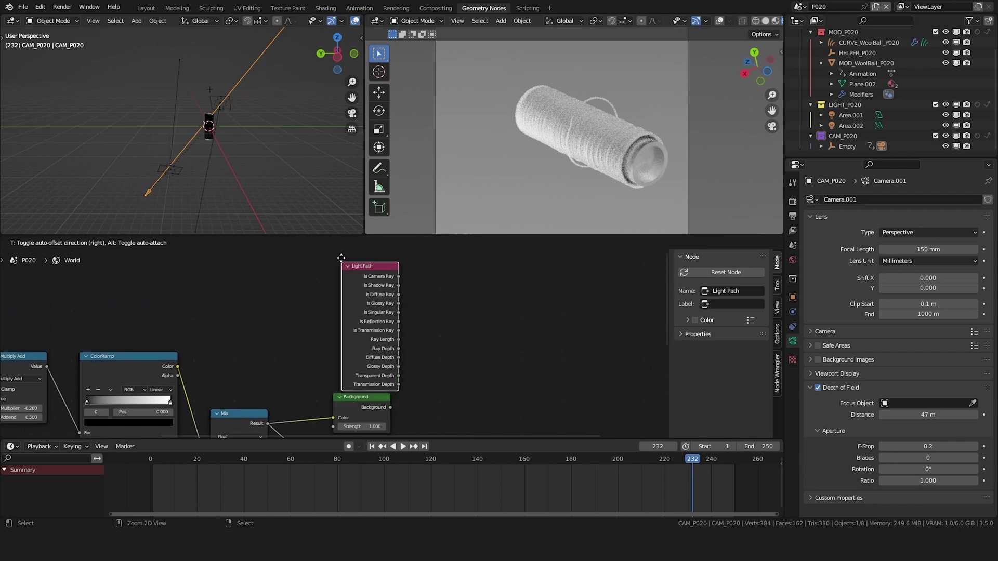
pyautogui.click(375, 256)
pyautogui.scroll(-1, 342, 347)
pyautogui.moveTo(278, 376); pyautogui.dragTo(272, 383)
pyautogui.moveTo(298, 316); pyautogui.dragTo(284, 322)
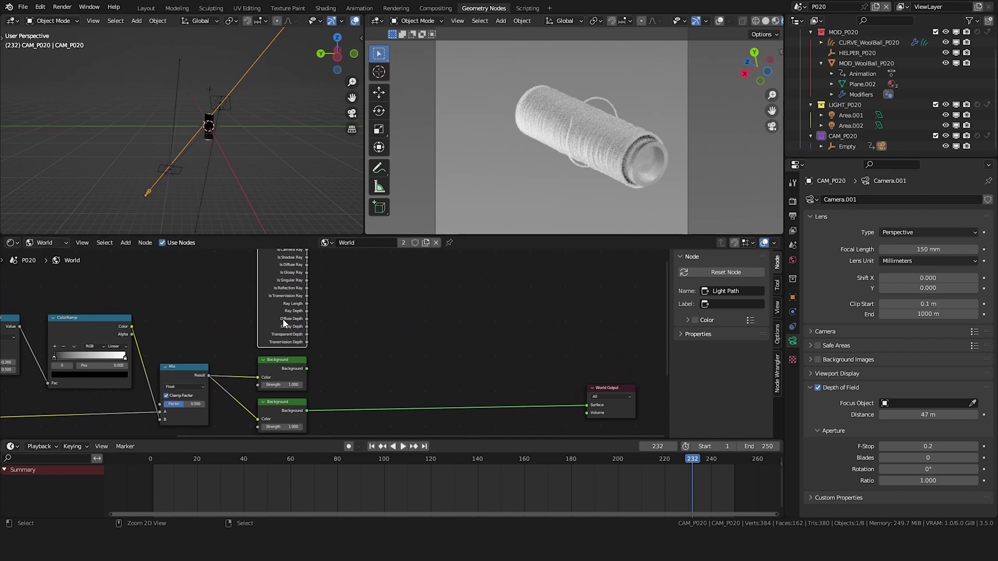
# - Combine both Background nodes with a Mix Shader before World Output, with the duplicate Background unlinked from Mix and coloured black
pyautogui.moveTo(329, 333); pyautogui.dragTo(347, 281, button='middle')
pyautogui.hotkey('shift', 'a')
pyautogui.write('sm')
pyautogui.press('Down')
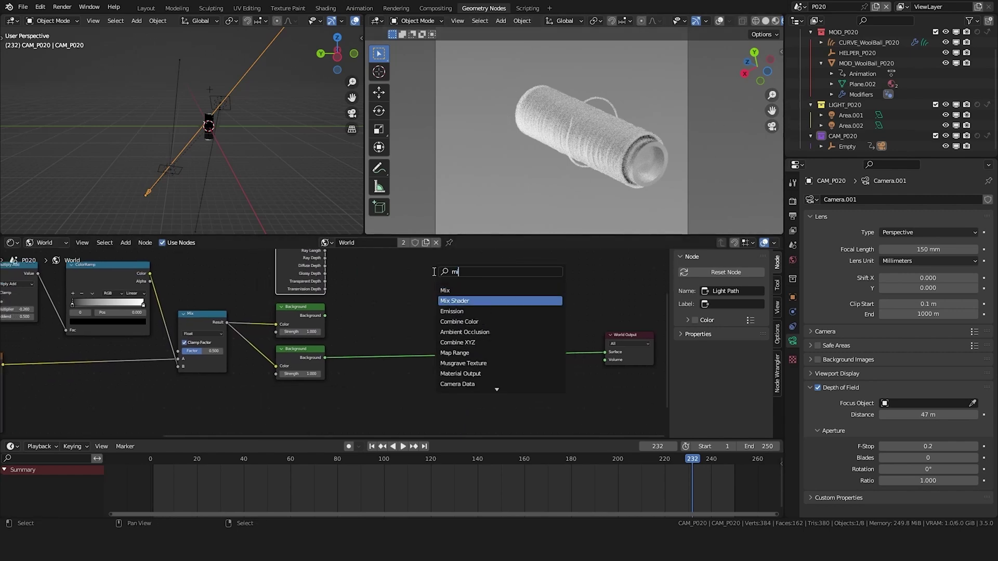
pyautogui.press('Return')
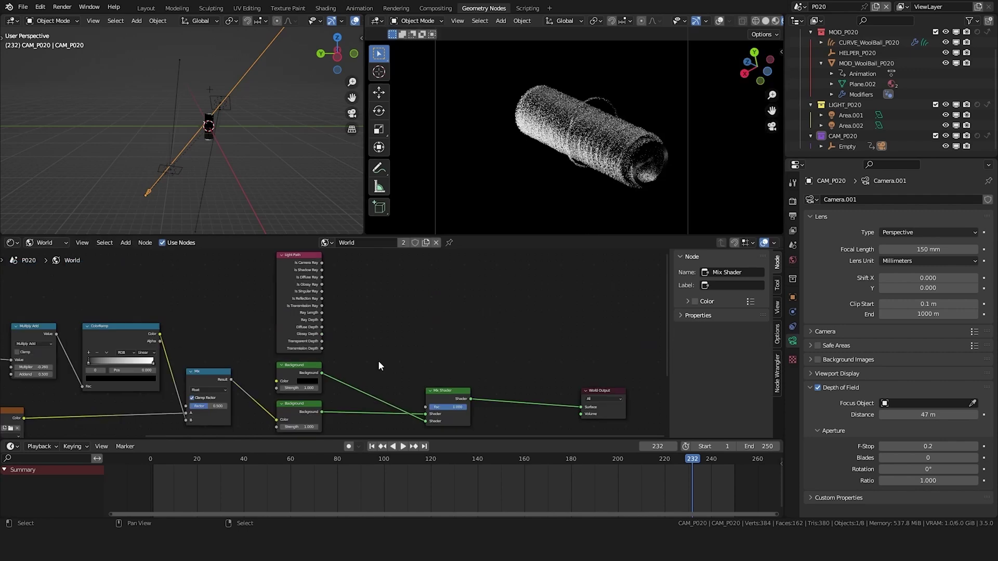
# - Select the Area.002 light and link the Light Path's Is Camera Ray output to the Mix Shader's factor
pyautogui.scroll(-5, 364, 362)
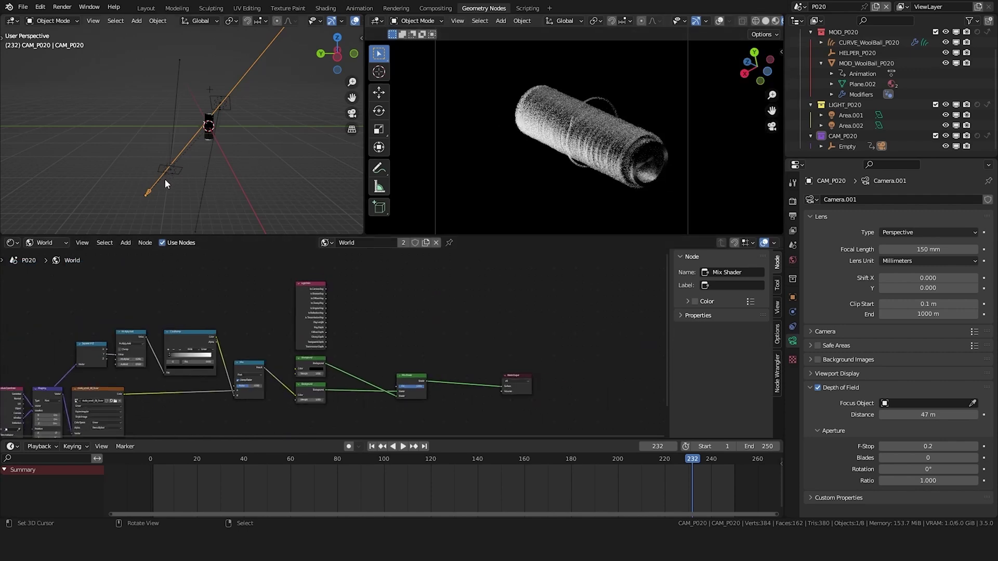
pyautogui.moveTo(209, 141); pyautogui.dragTo(249, 157, button='middle')
pyautogui.rightClick(183, 173)
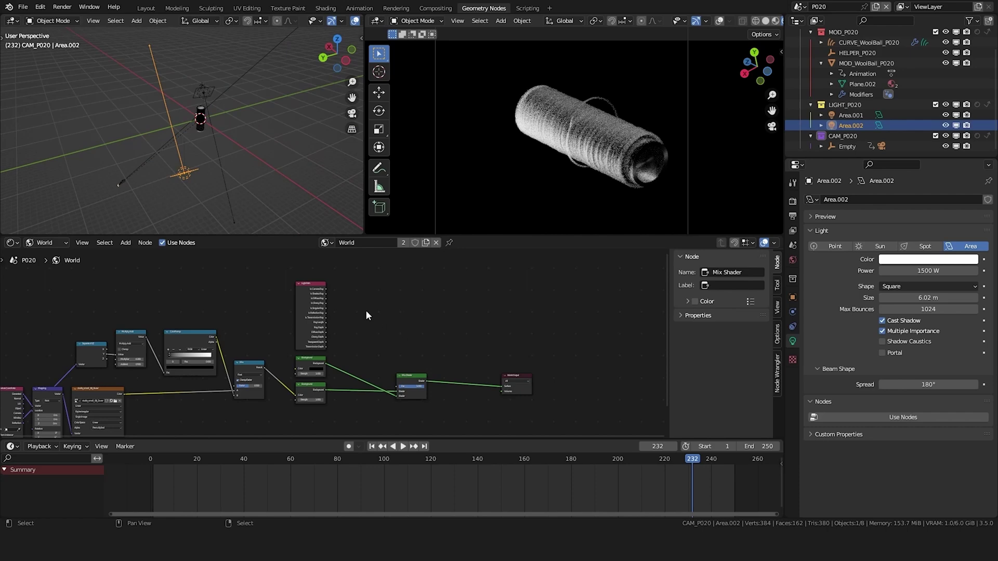
pyautogui.click(313, 292)
pyautogui.scroll(2, 319, 272)
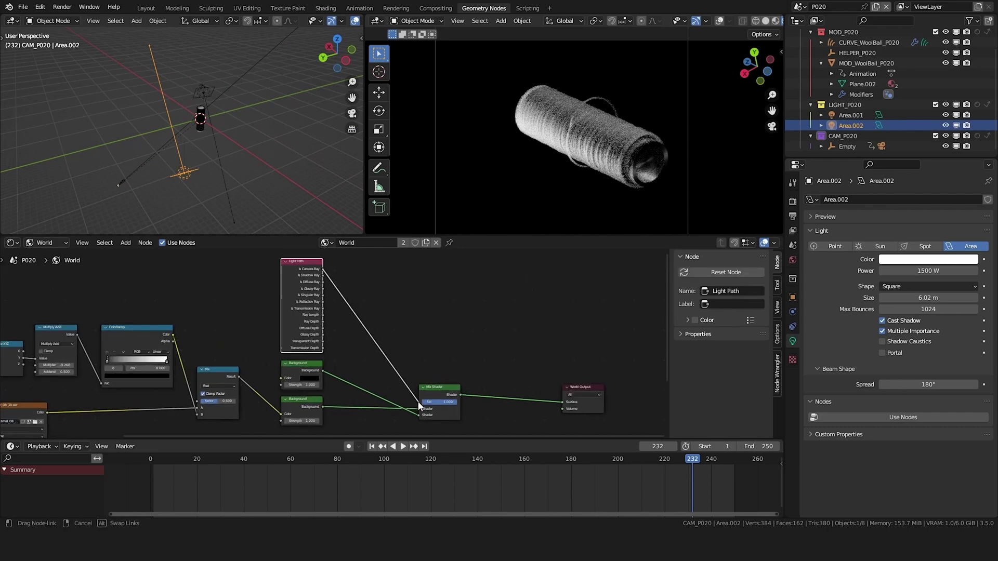
pyautogui.moveTo(418, 403); pyautogui.dragTo(419, 403)
# - Swap the Mix Shader's inputs so the black Background comes first and the textured one second
pyautogui.click(438, 391)
pyautogui.moveTo(407, 394); pyautogui.dragTo(420, 298, button='middle')
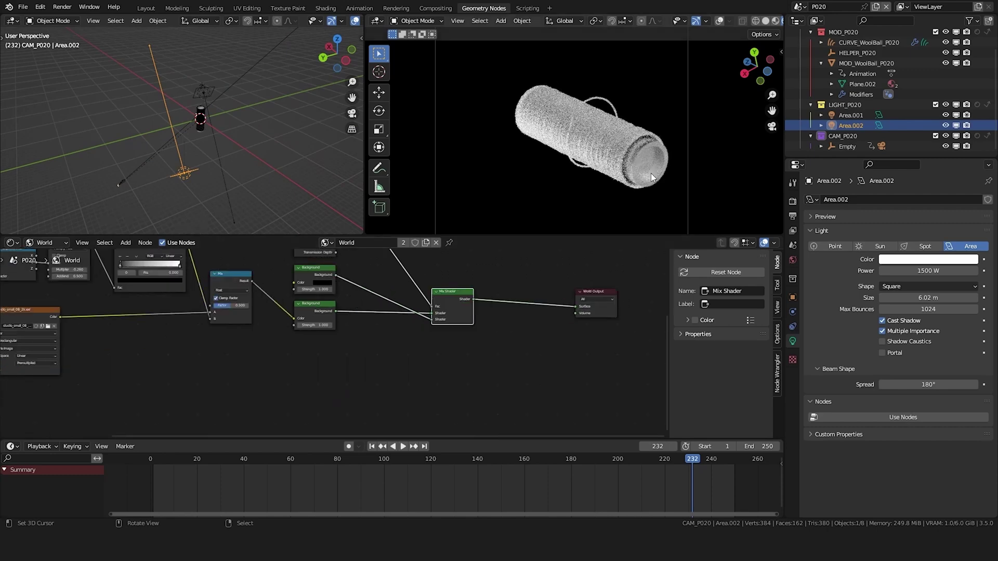
pyautogui.moveTo(430, 318)
pyautogui.mouseDown()
pyautogui.moveTo(336, 310)
pyautogui.moveTo(431, 319)
pyautogui.mouseUp()
pyautogui.moveTo(429, 320); pyautogui.dragTo(395, 342, button='middle')
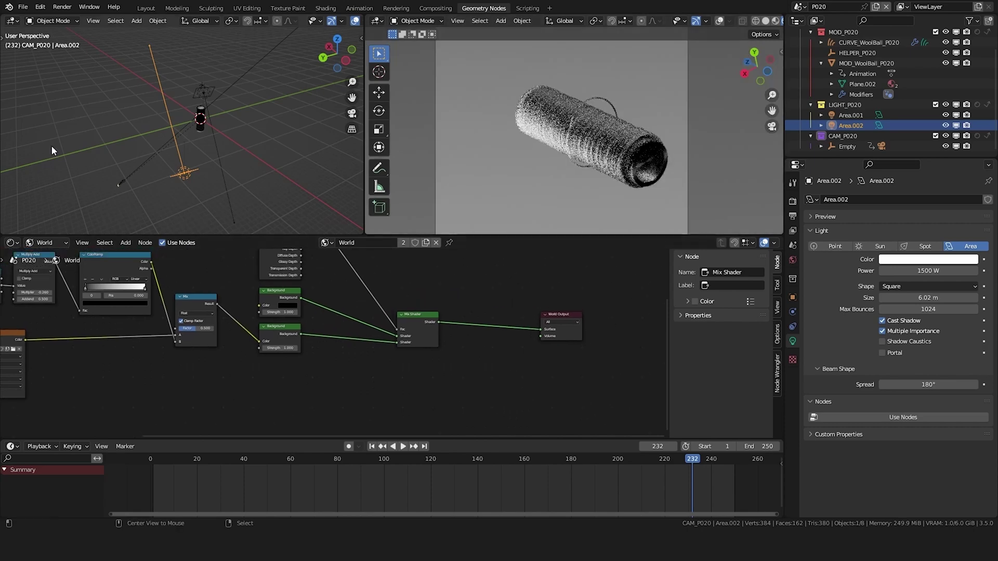
# - Go to frame 100 and reposition the Area.002 light below and beside the spool
pyautogui.click(427, 474)
pyautogui.click(384, 461)
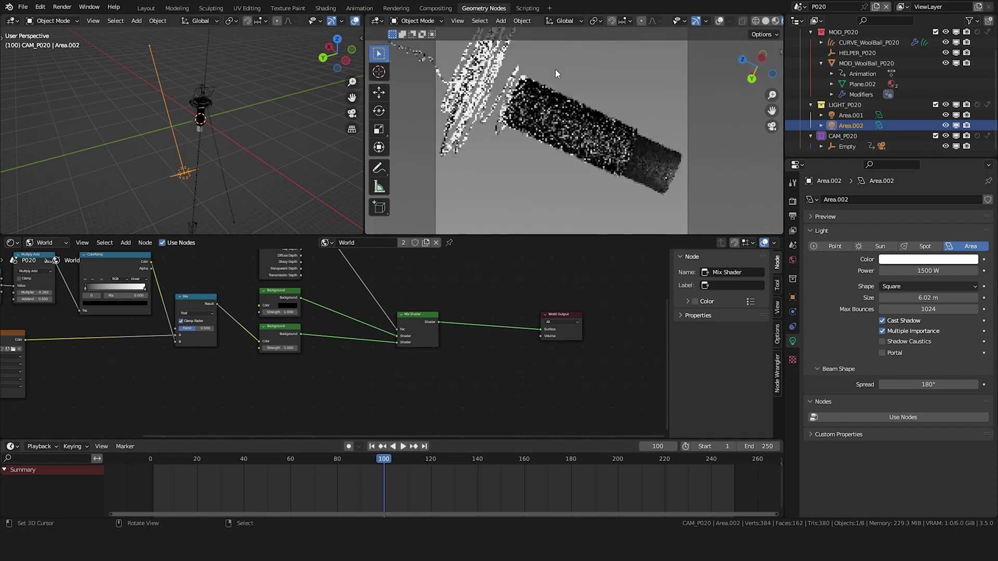
pyautogui.moveTo(180, 174); pyautogui.dragTo(196, 144, button='middle')
pyautogui.moveTo(257, 137); pyautogui.dragTo(226, 161, button='middle')
pyautogui.press('r')
pyautogui.moveTo(179, 105); pyautogui.dragTo(161, 122, button='middle')
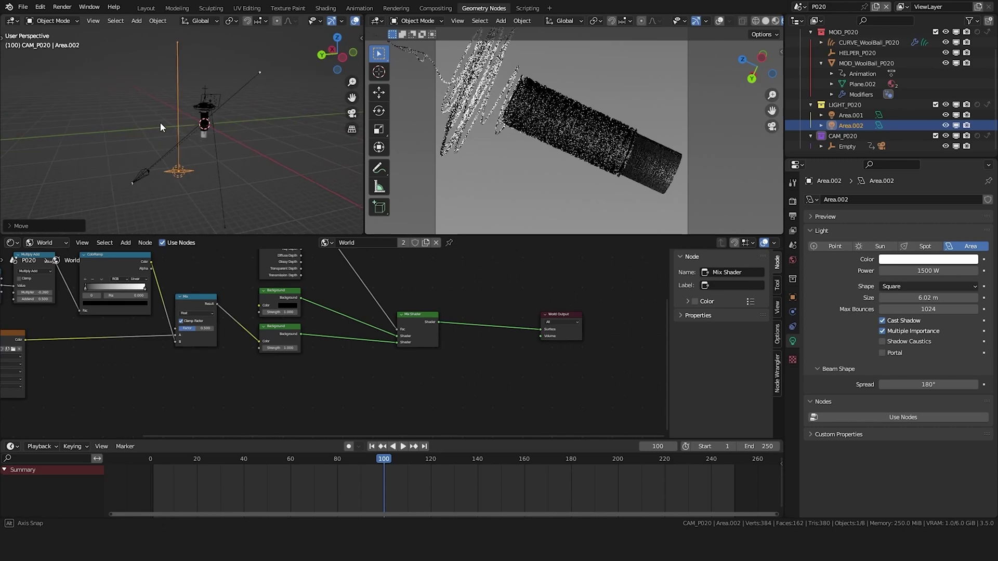
# - Move the Area.001 light up and away from the spool and set its power to 5000 W
pyautogui.rightClick(218, 99)
pyautogui.moveTo(218, 99); pyautogui.dragTo(291, 99, button='middle')
pyautogui.press('g')
pyautogui.click(319, 64)
pyautogui.click(916, 269)
pyautogui.write('5000')
pyautogui.press('Return')
# - Rotate the Area.001 light to aim at the spool and adjust its position
pyautogui.moveTo(211, 145); pyautogui.dragTo(233, 37, button='middle')
pyautogui.press('r')
pyautogui.click(257, 140)
pyautogui.press('g')
pyautogui.click(294, 132)
# - Rotate the Area.002 light to aim at the spool and set its power to 2500 W
pyautogui.rightClick(194, 170)
pyautogui.press('r')
pyautogui.click(272, 158)
pyautogui.click(930, 270)
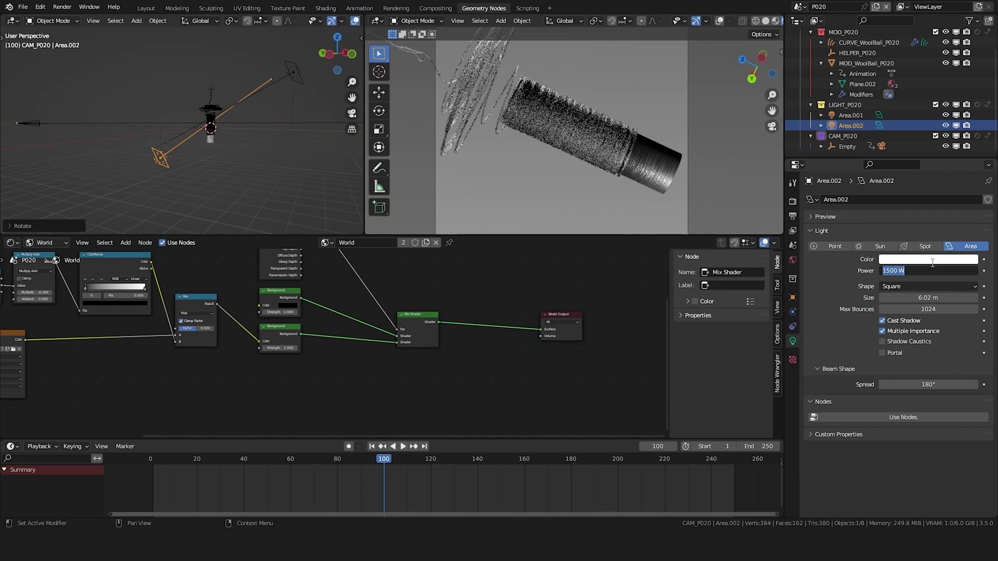
pyautogui.write('2500')
pyautogui.press('Return')
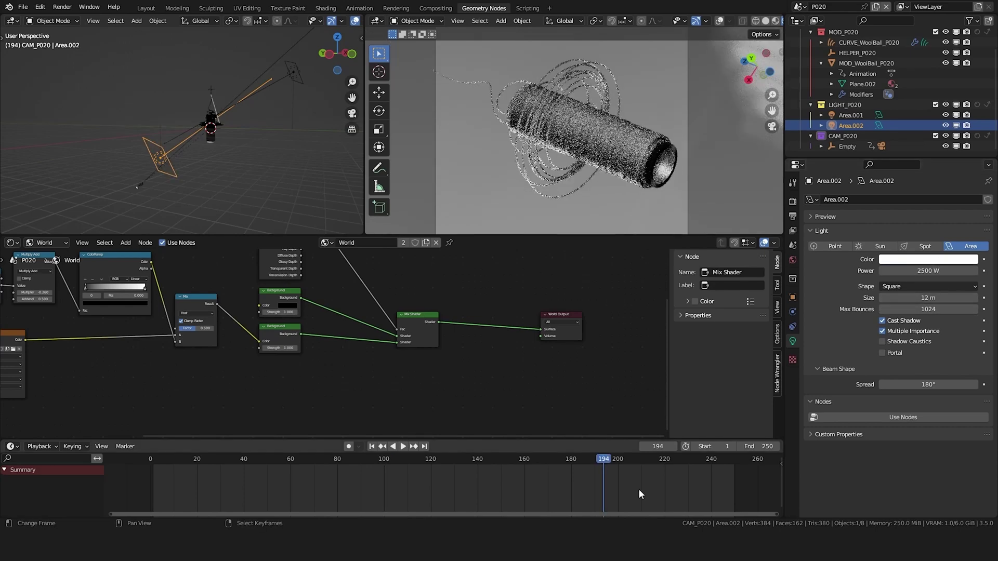
# - Finish repositioning the Area.002 light below the spool and tint its color a pale warm cream
pyautogui.moveTo(338, 208); pyautogui.dragTo(219, 157, button='middle')
pyautogui.press('g')
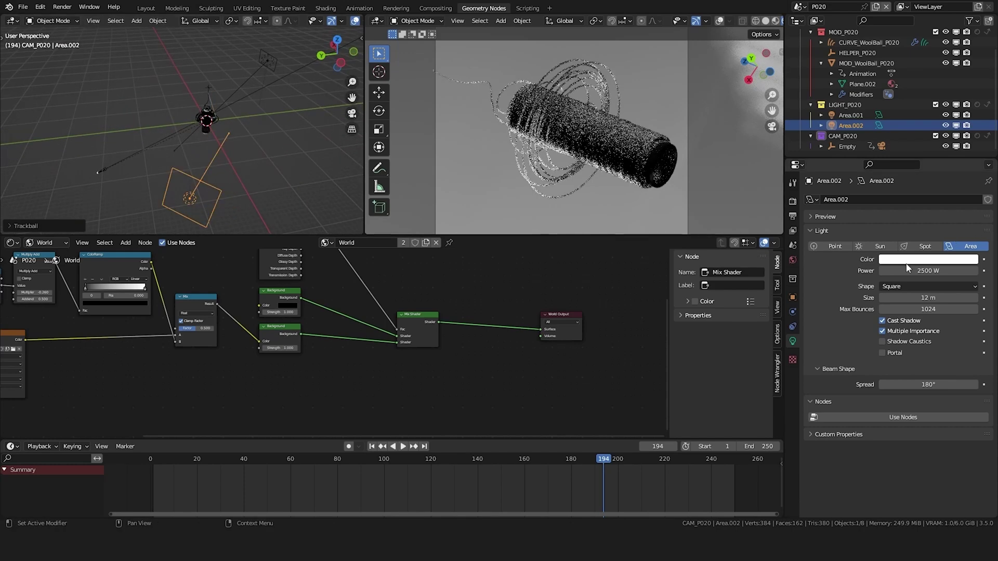
pyautogui.click(915, 260)
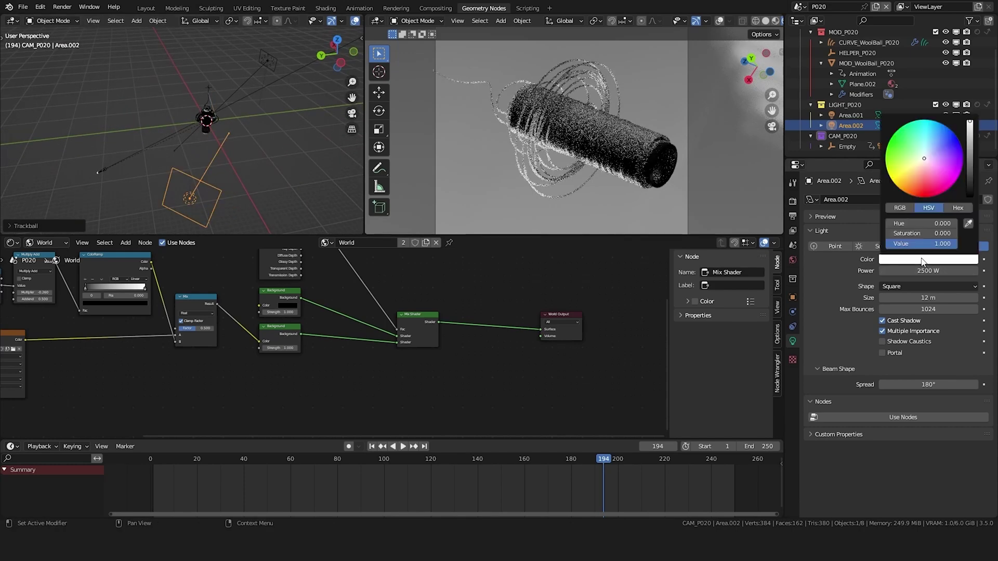
pyautogui.click(921, 163)
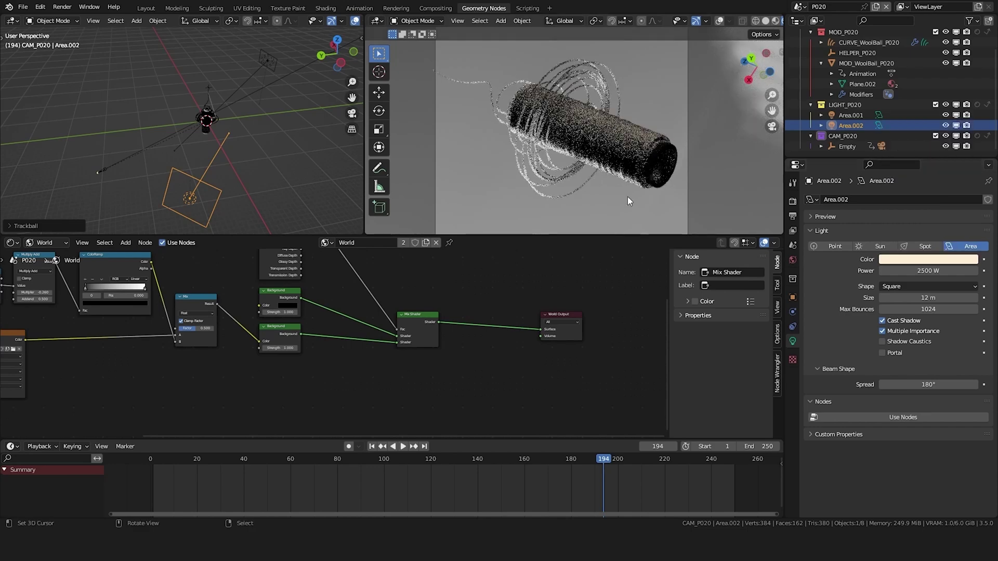
# - Rotate and move the additional Area.003 light beside the spool, shaping it as a rectangle about 6.02 m by 1.56 m
pyautogui.moveTo(205, 273); pyautogui.dragTo(326, 283, button='middle')
pyautogui.moveTo(172, 156); pyautogui.dragTo(270, 124, button='middle')
pyautogui.press('r')
pyautogui.click(141, 85)
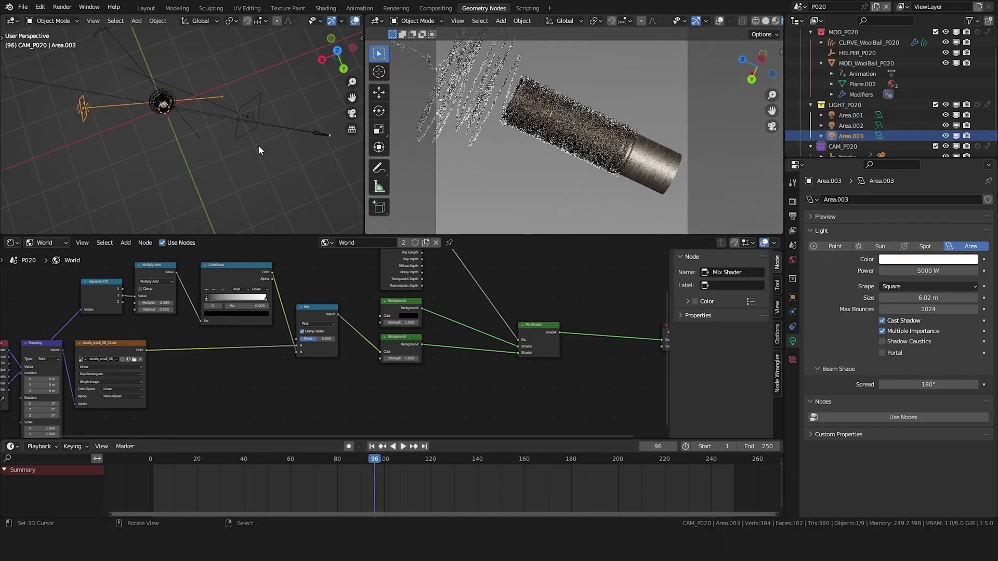
pyautogui.moveTo(258, 145); pyautogui.dragTo(239, 107, button='middle')
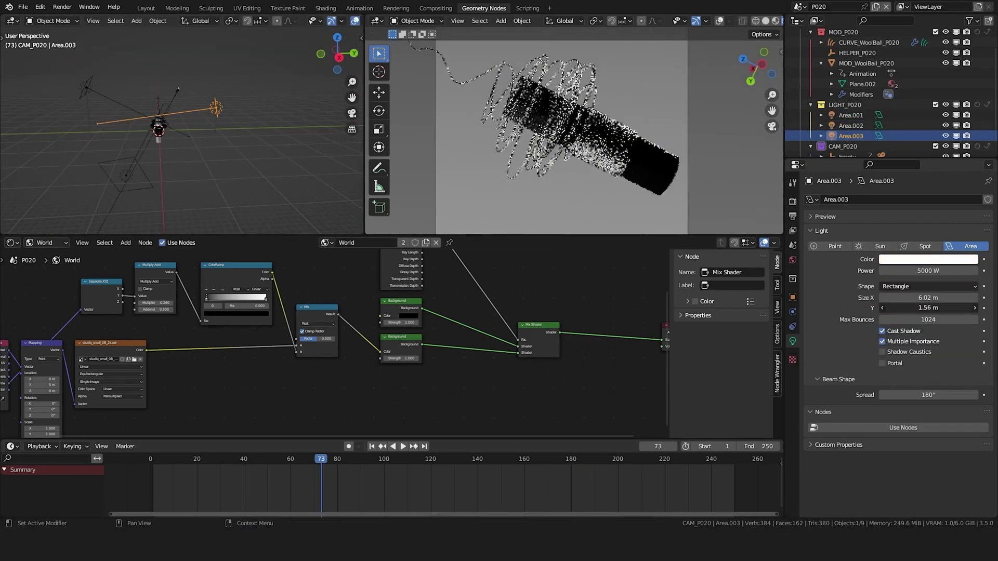
pyautogui.press('g')
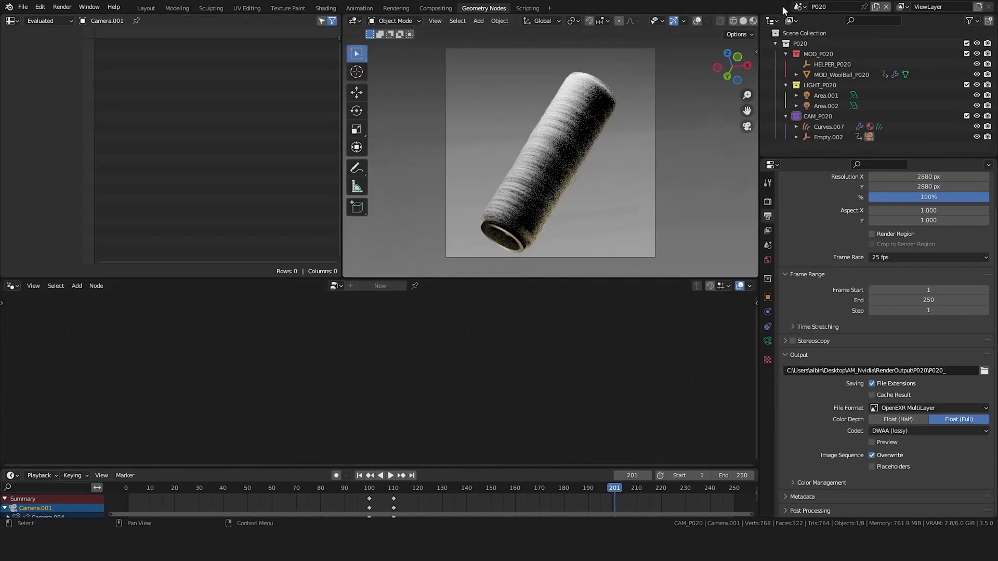
# - Switch to the P010 scene and display its whole World shader node tree in the lower node editor
pyautogui.click(798, 7)
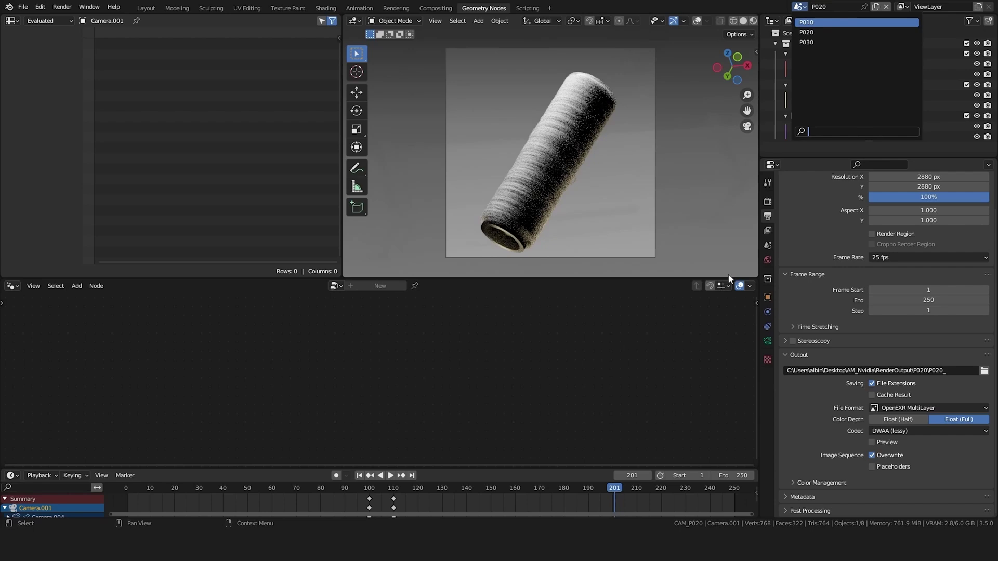
pyautogui.press('Return')
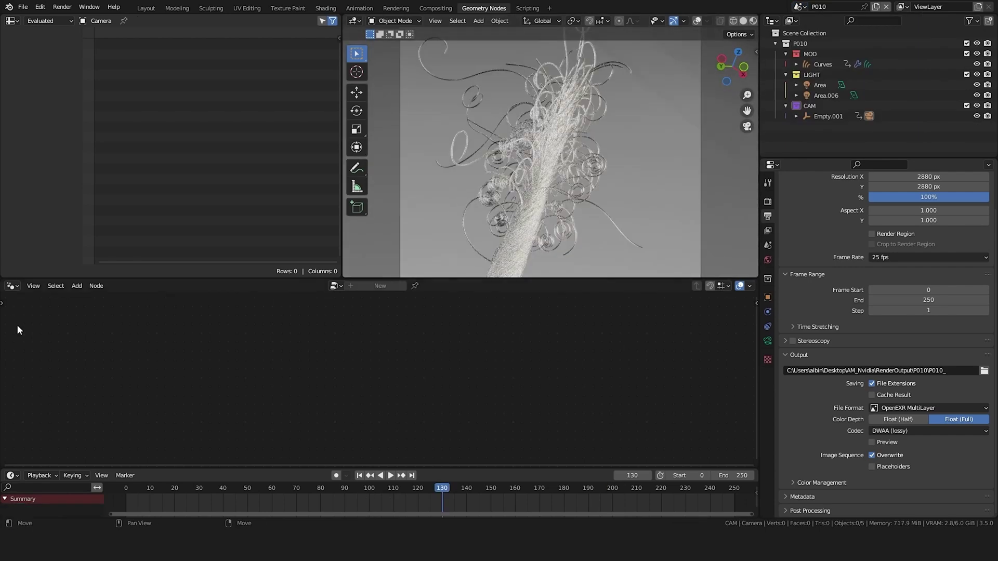
pyautogui.click(13, 286)
pyautogui.click(44, 383)
pyautogui.click(46, 286)
pyautogui.click(52, 309)
pyautogui.press('Home')
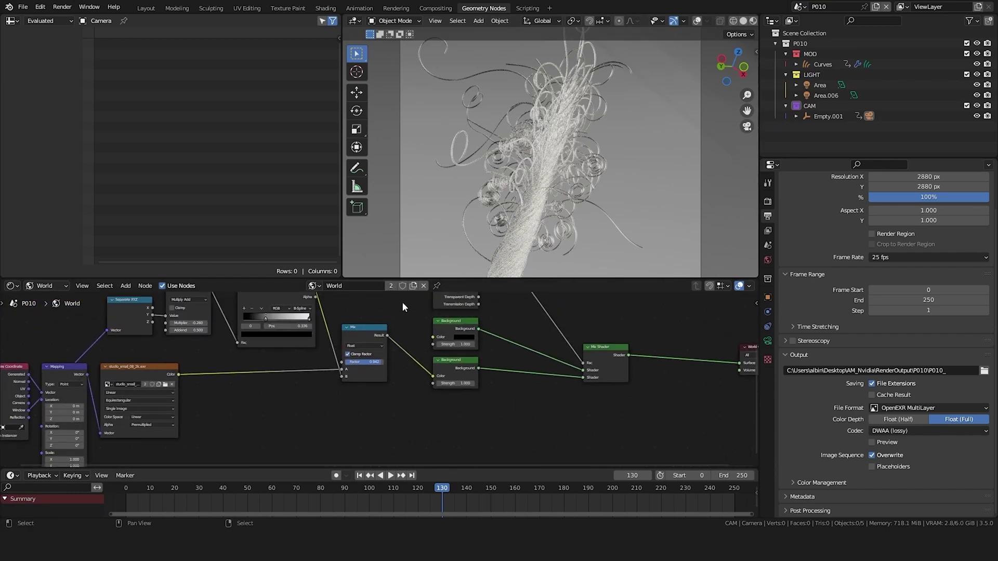
pyautogui.press('Home')
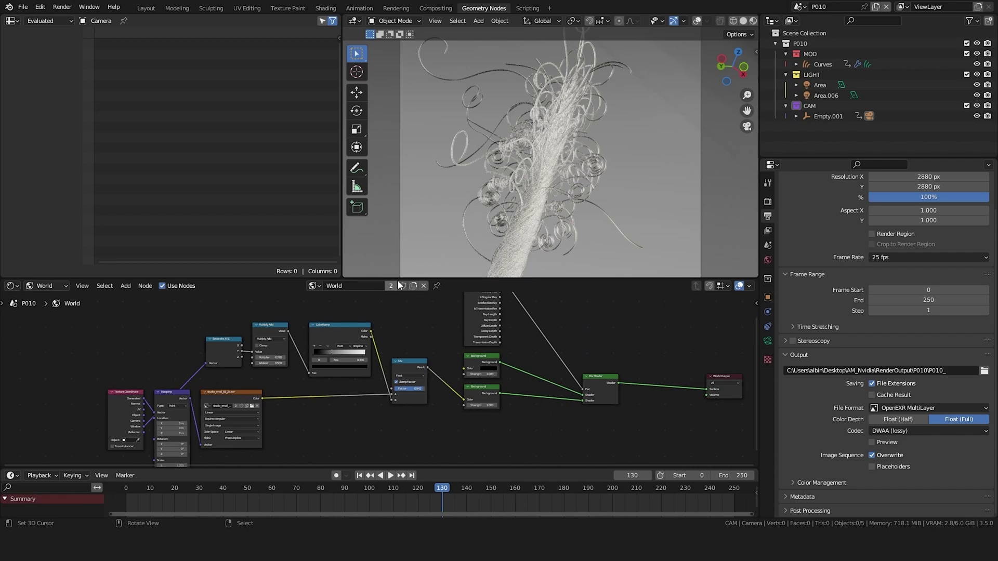
# - Nudge the Mix node slightly within the World node tree
pyautogui.moveTo(439, 334); pyautogui.dragTo(428, 319, button='middle')
pyautogui.click(393, 352)
pyautogui.moveTo(393, 356); pyautogui.dragTo(389, 361)
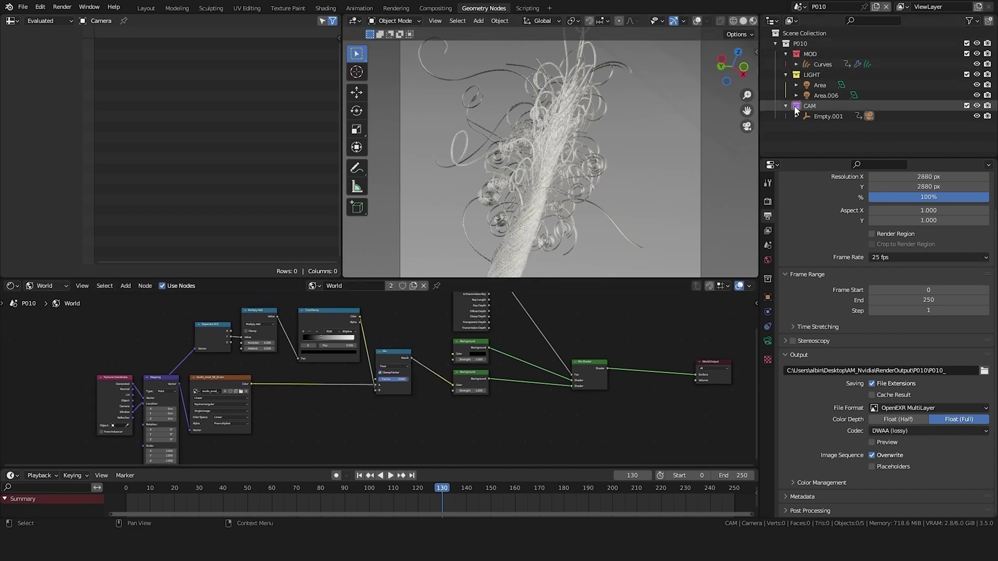
# - Select the Area and Area.006 lights in the P010 LIGHT collection and inspect the curly strands in the camera view
pyautogui.click(825, 83)
pyautogui.keyDown('shift'); pyautogui.click(834, 99); pyautogui.keyUp('shift')
pyautogui.scroll(1, 610, 125)
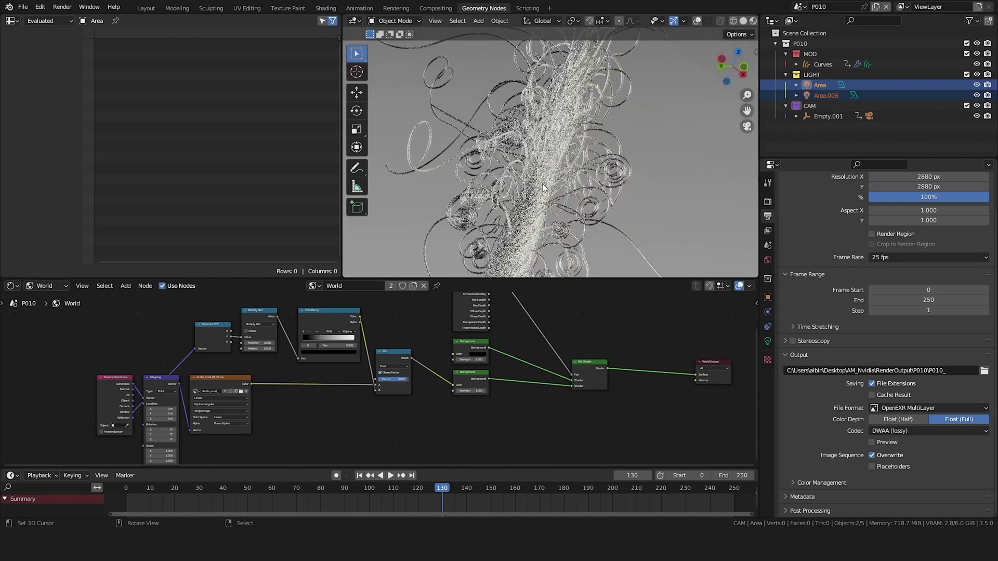
pyautogui.scroll(-1, 648, 159)
# - Switch to the P030 scene and shift its Texture Coordinate, Mapping and environment texture nodes slightly, then deselect them
pyautogui.moveTo(174, 341); pyautogui.dragTo(348, 399)
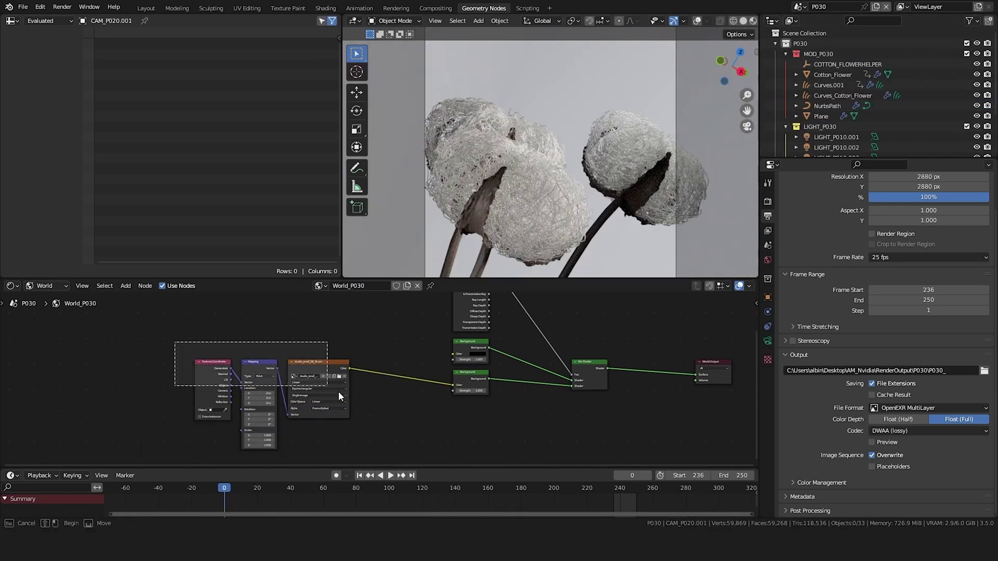
pyautogui.press('g')
pyautogui.click(338, 405)
pyautogui.click(456, 430)
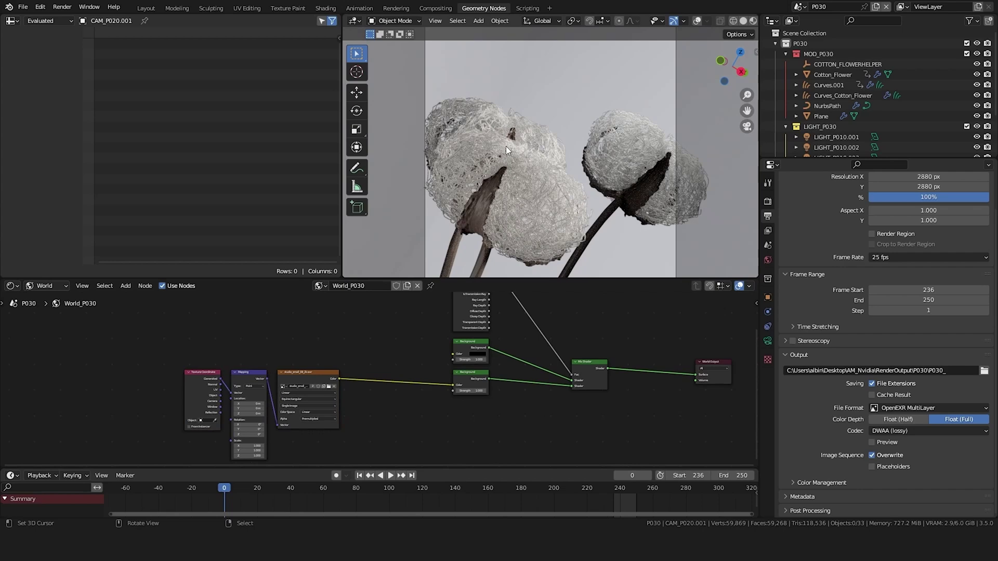
# - Collapse the MOD, LIGHT and CAM collections of P030 in the outliner and open the scene's render settings
pyautogui.moveTo(786, 54); pyautogui.dragTo(788, 86)
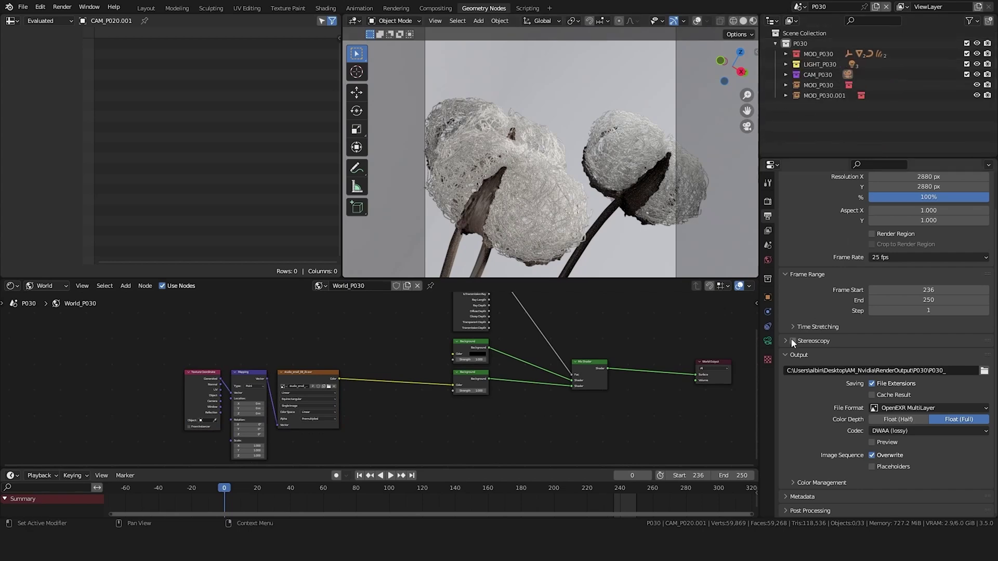
pyautogui.scroll(2, 785, 213)
pyautogui.click(768, 202)
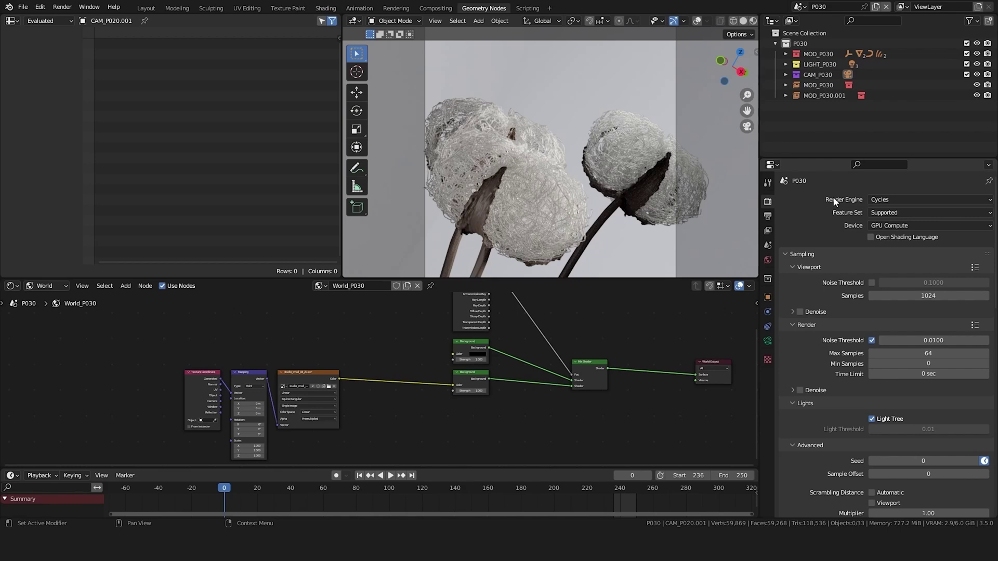
# - Examine the Cycles sampling, light path, caustics and performance settings, folding away the Advanced, Threads and Memory groups
pyautogui.scroll(-5, 821, 344)
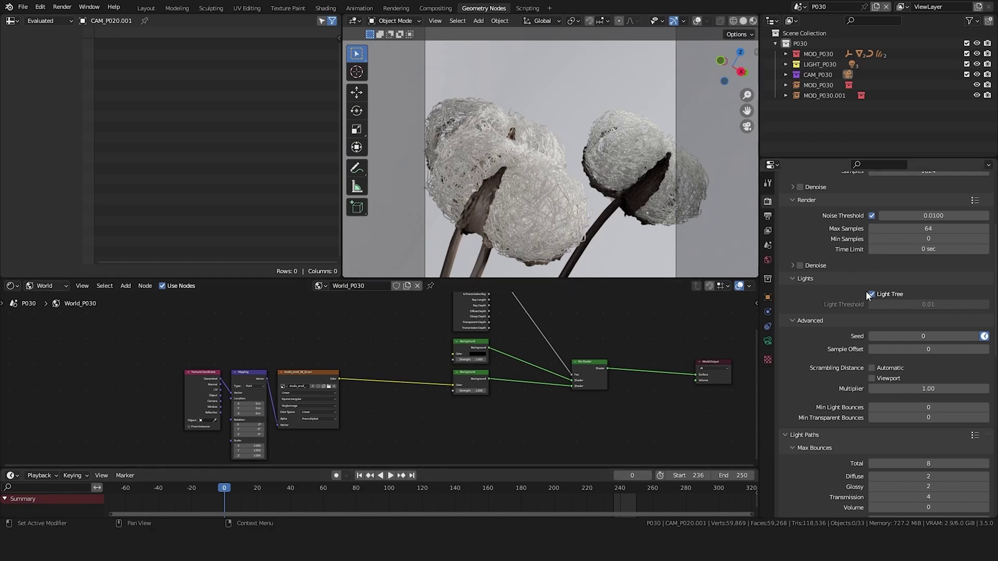
pyautogui.scroll(-3, 852, 293)
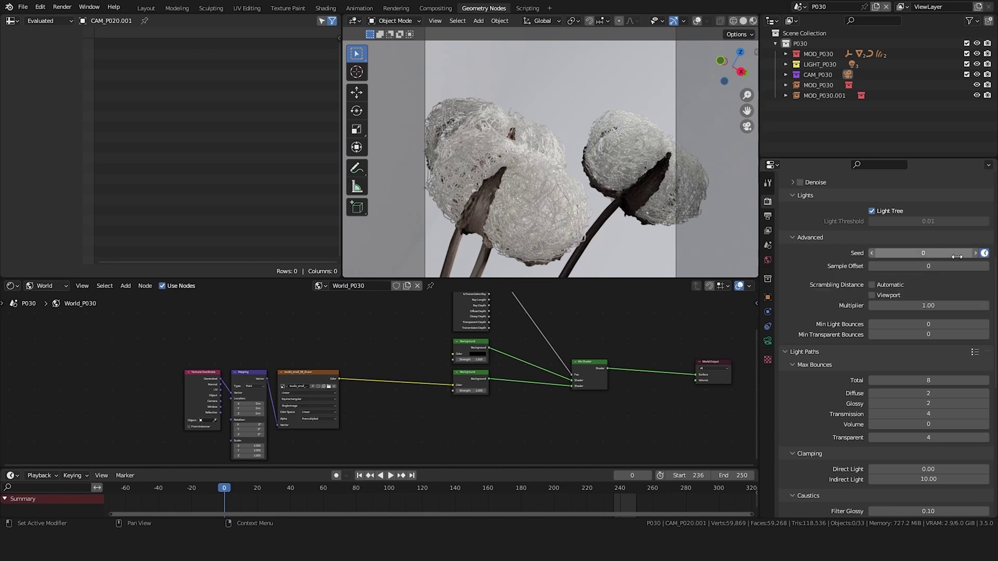
pyautogui.click(792, 237)
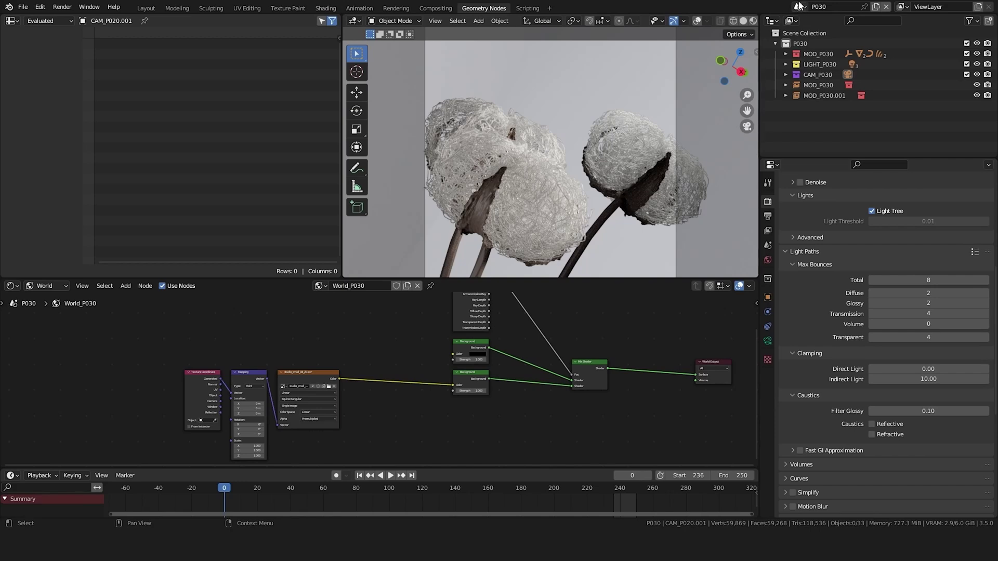
pyautogui.scroll(-5, 875, 464)
pyautogui.click(872, 461)
pyautogui.click(807, 445)
pyautogui.click(811, 402)
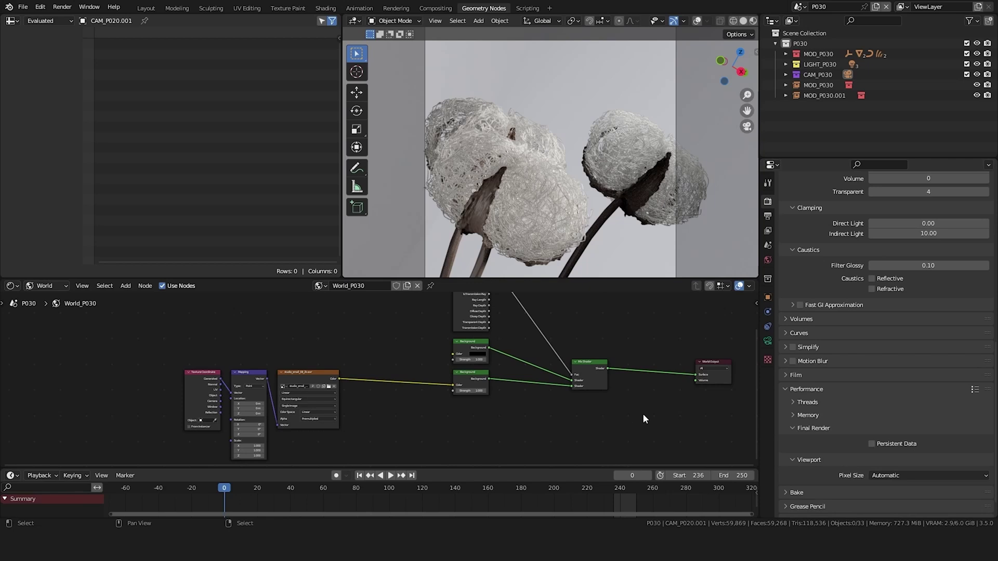
# - Open P030's output settings and choose OpenEXR MultiLayer as the file format
pyautogui.click(768, 216)
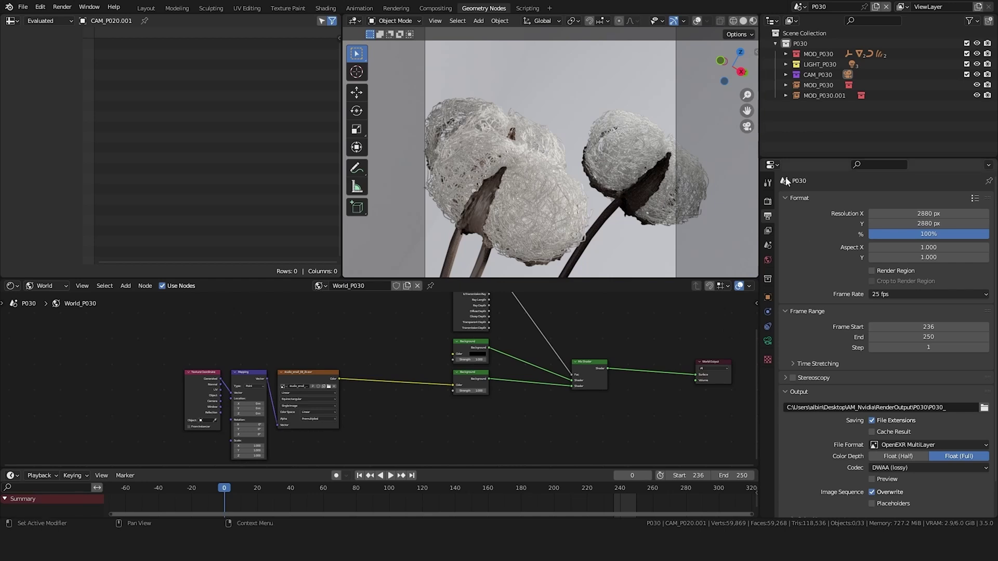
pyautogui.scroll(-2, 832, 254)
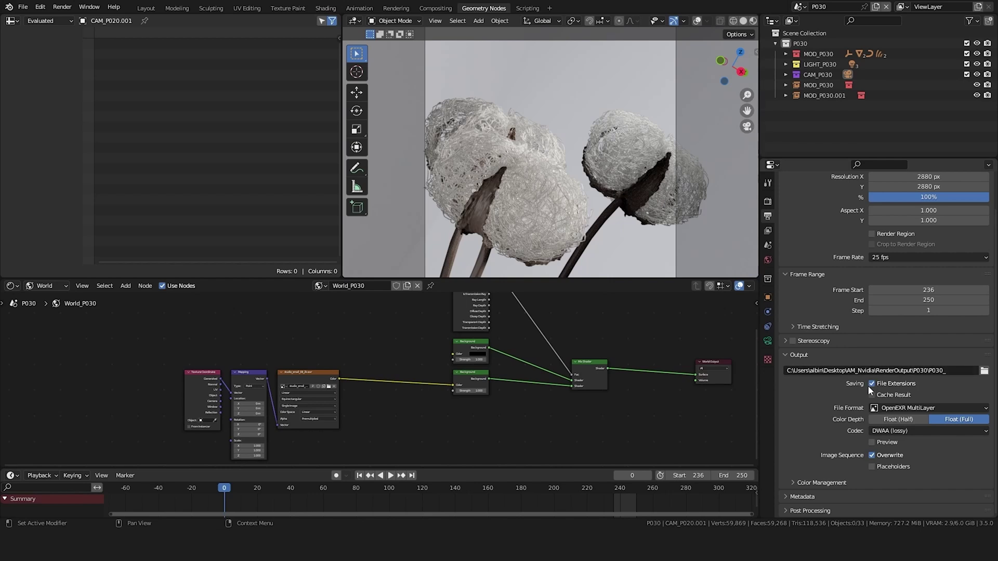
pyautogui.click(902, 408)
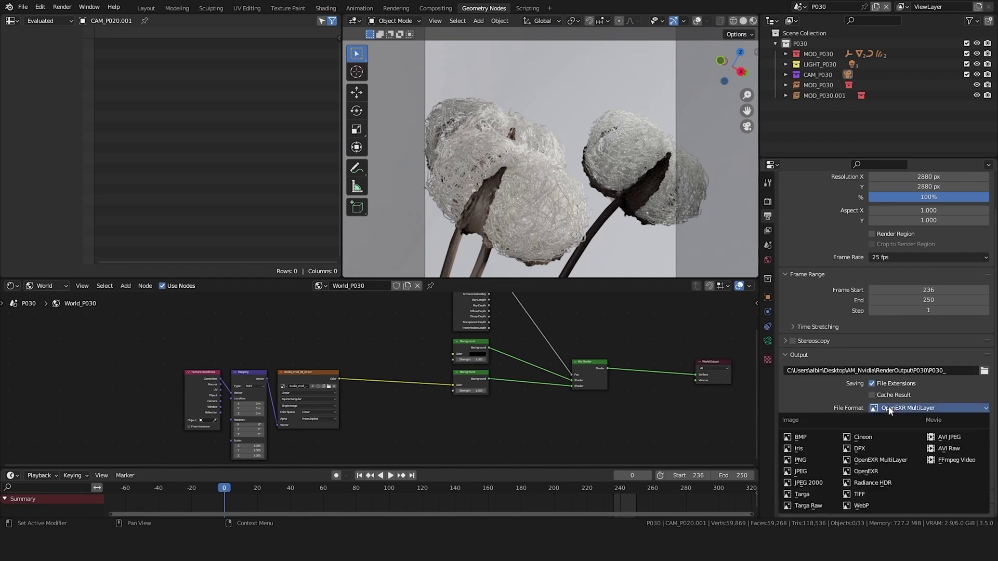
pyautogui.click(892, 463)
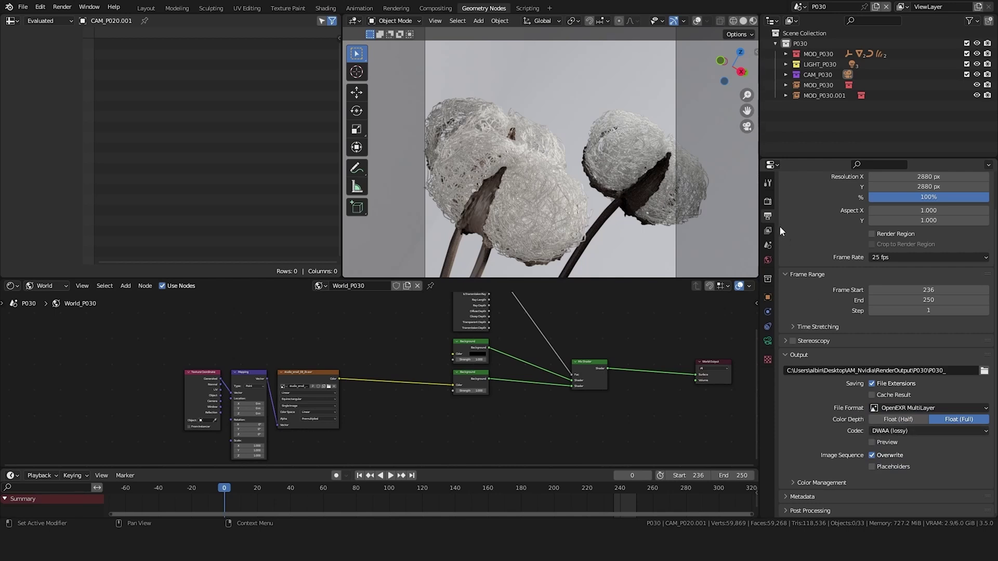
# - Check the view layer's render passes and start rendering the P030 animation
pyautogui.click(767, 233)
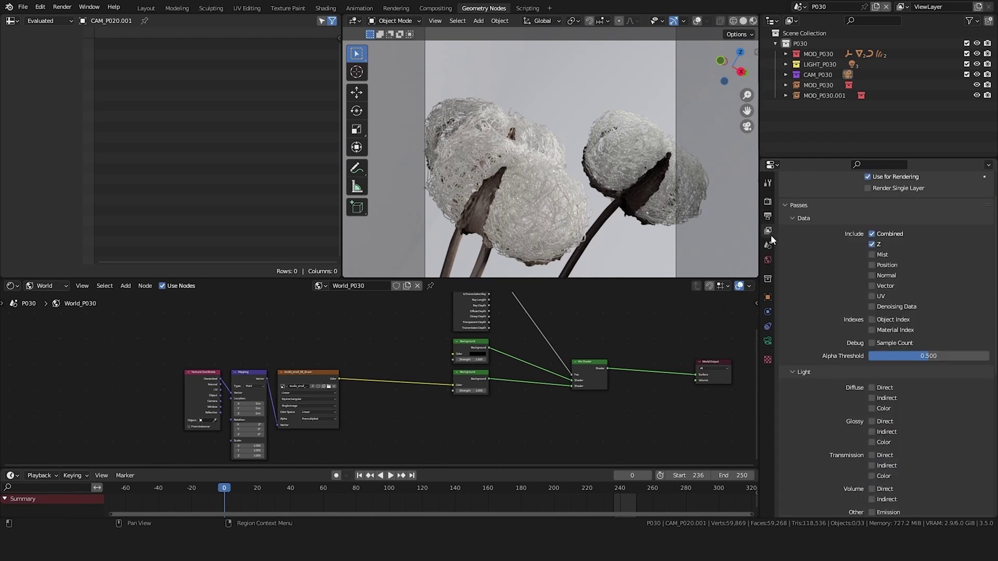
pyautogui.scroll(2, 819, 430)
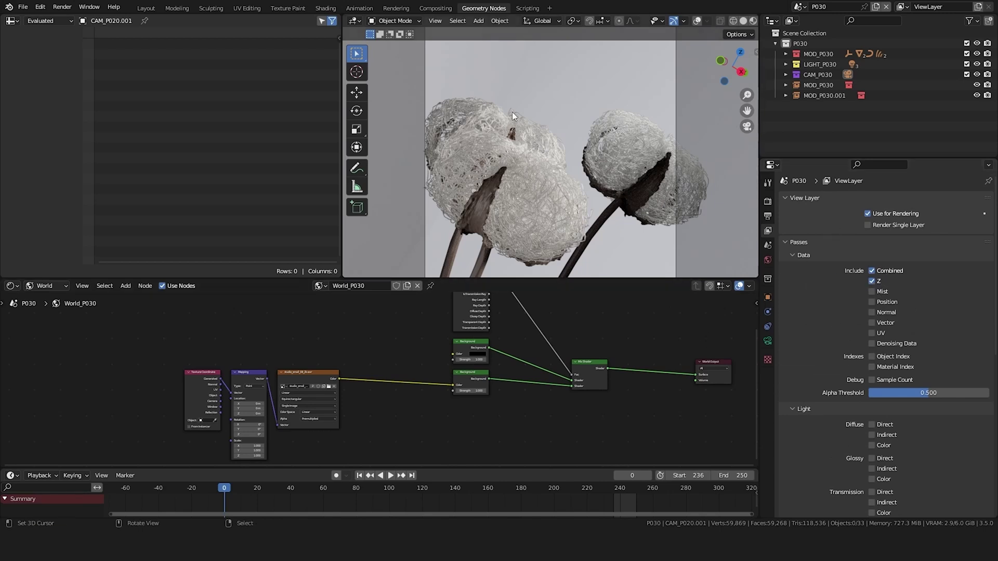
pyautogui.click(62, 7)
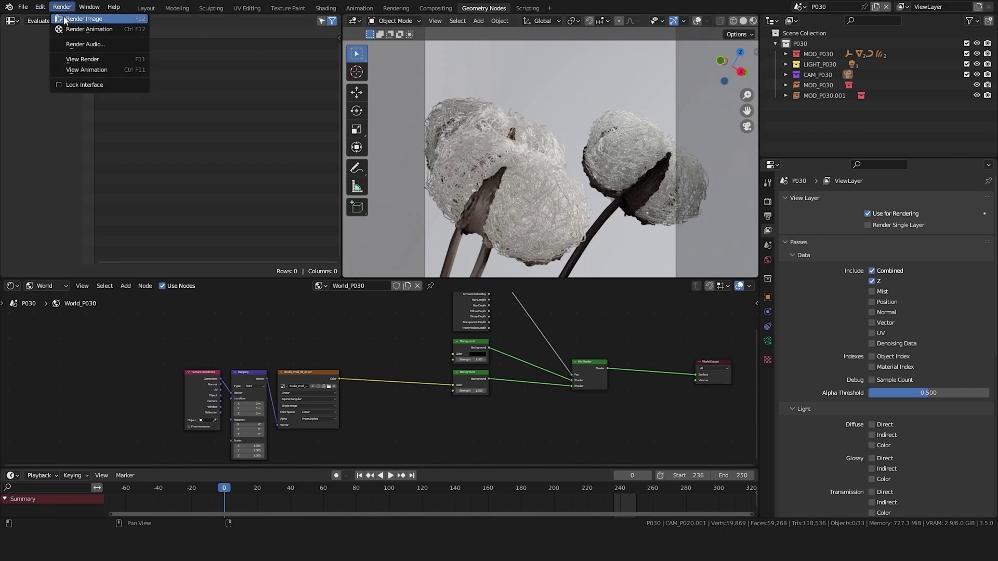
pyautogui.click(96, 30)
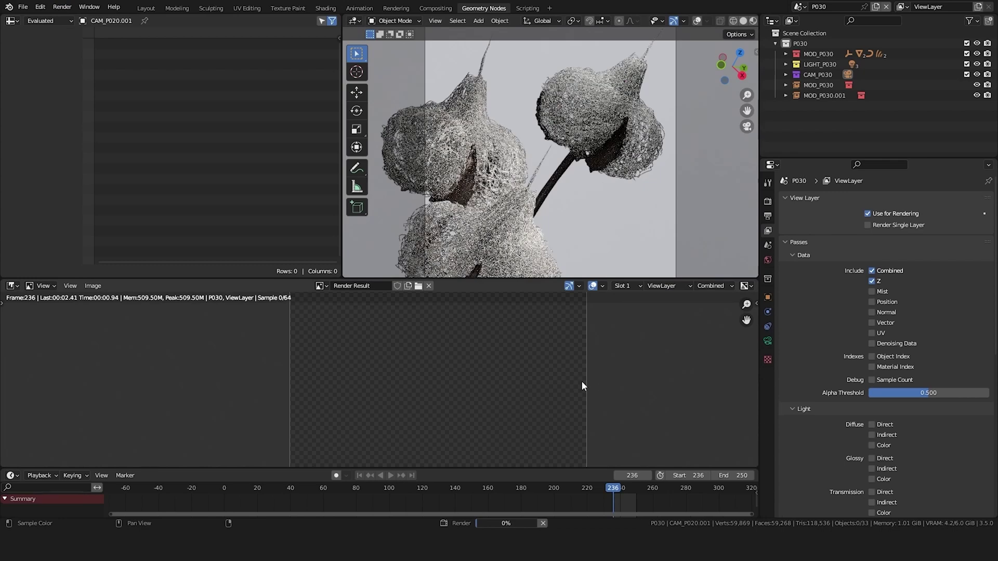